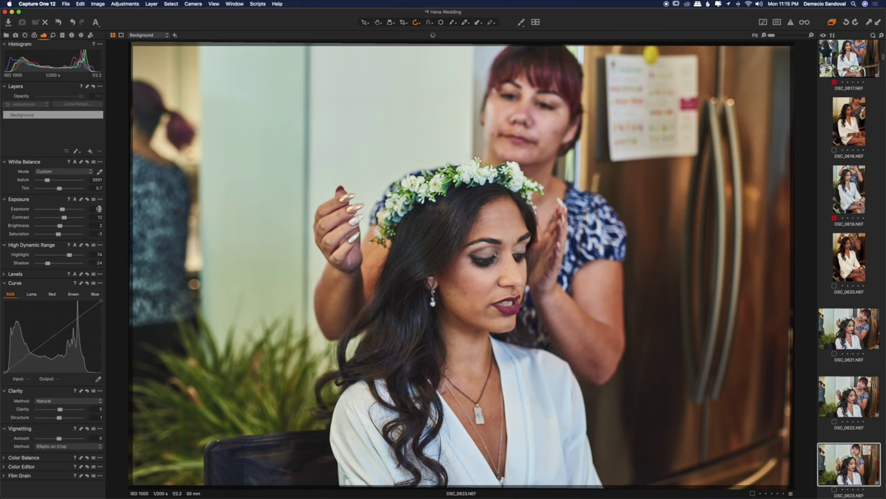
Apply the user style 030 PX 100 Silver Shade UV+ 1 to DSC_0623 and tag the photo red.
click(848, 458)
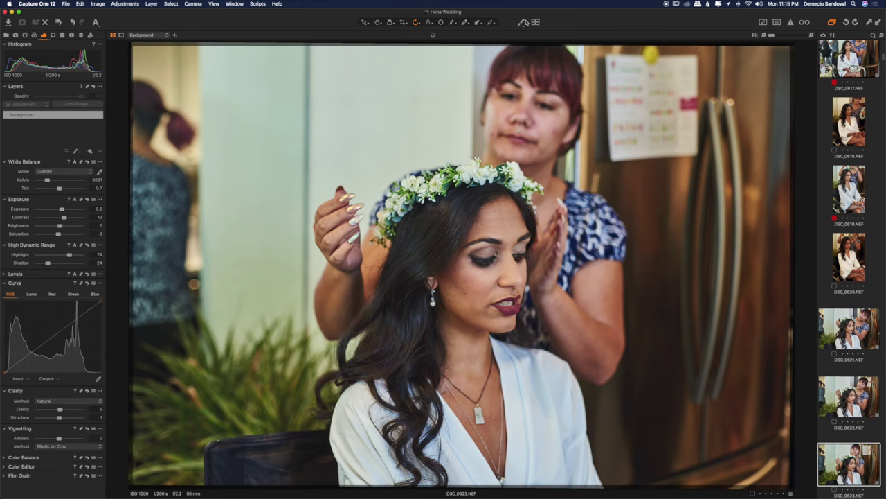
click(527, 22)
mouse_move(540, 36)
scroll(657, 450, down, 5)
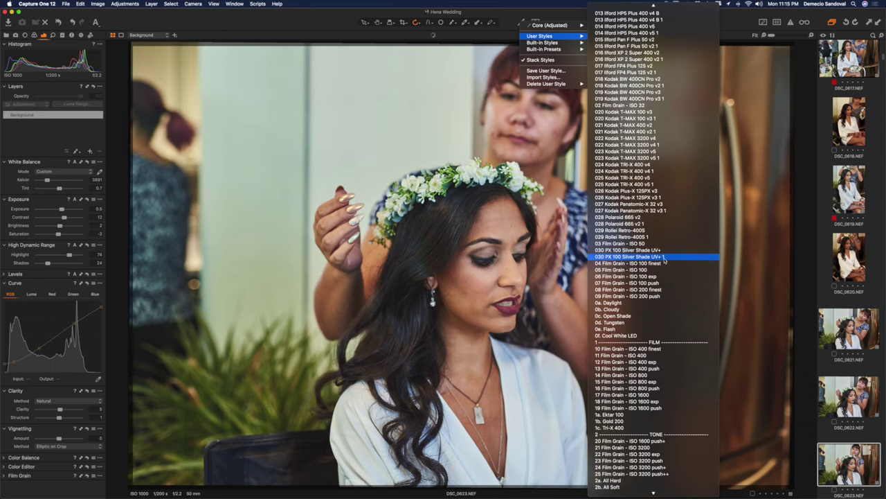
click(664, 258)
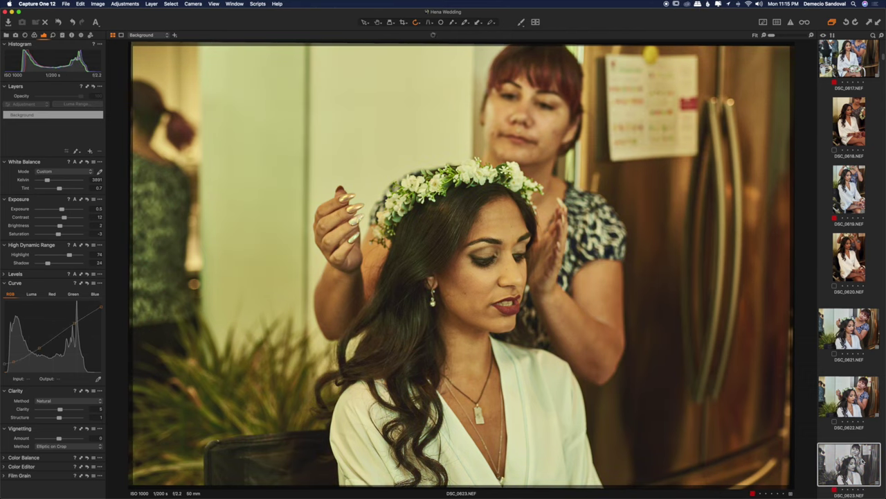
key(minus)
Move on to DSC_0625 and lower its exposure to 0.1.
key(Right)
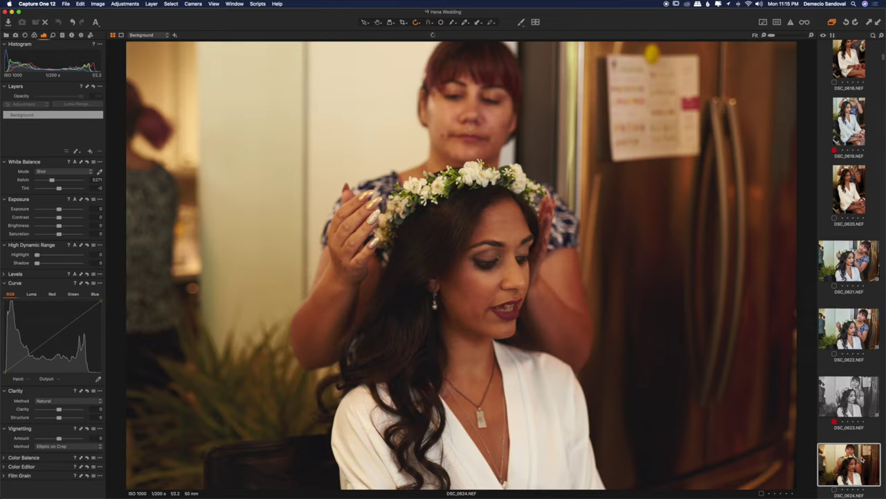
key(Right)
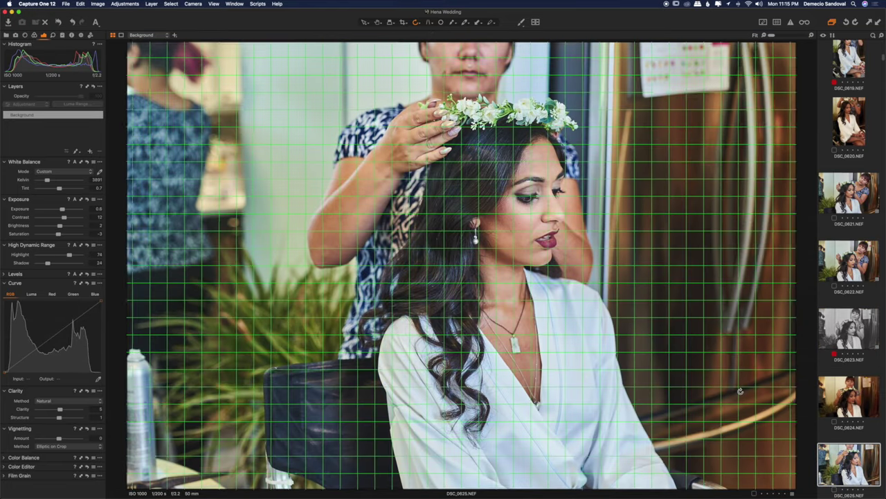
click(97, 209)
key(Down)
key(Down)
key(Down)
key(Down)
key(Down)
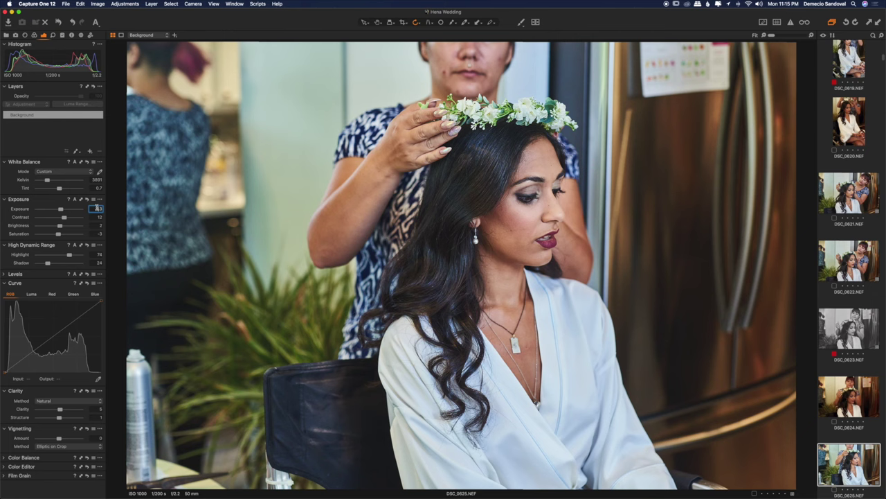
Set the high dynamic range of DSC_0625 to highlight 83 and shadow 38, with brightness at -5.
click(51, 264)
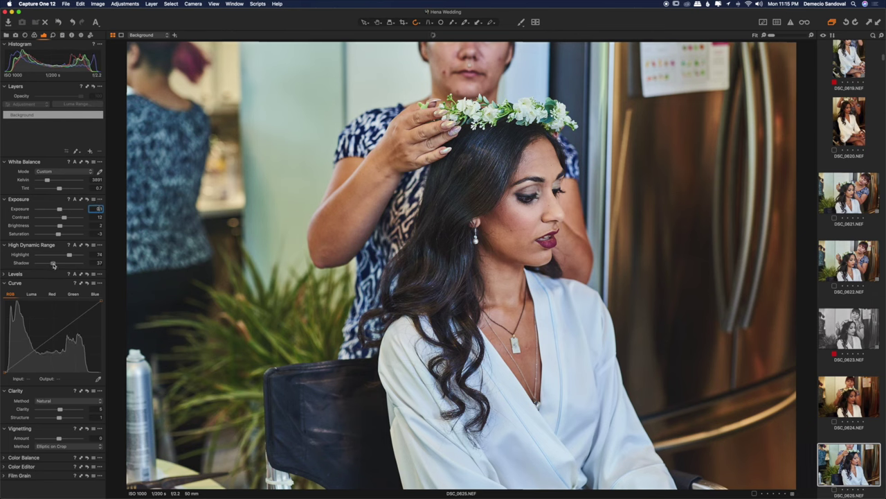
click(74, 256)
click(97, 225)
key(Down)
key(Down)
key(Down)
key(Down)
key(Down)
key(Down)
key(Down)
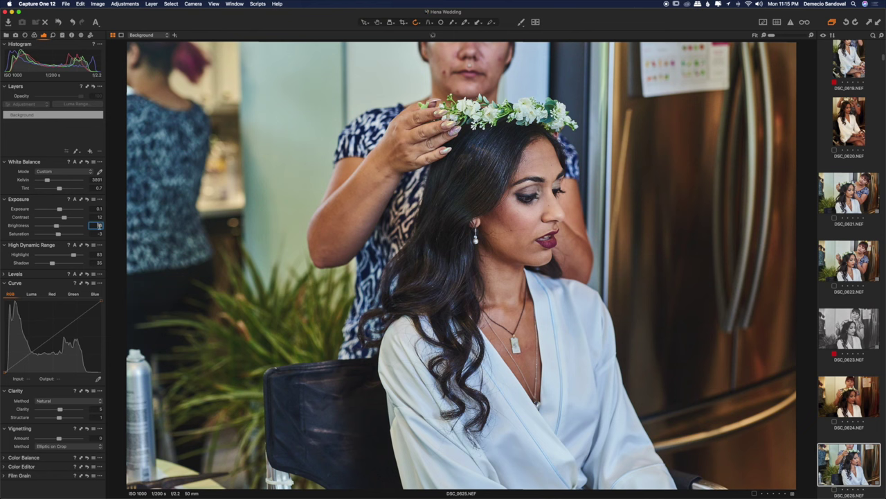
key(Return)
Apply the Matte user style to the second variant of DSC_0627.
key(Right)
key(Right)
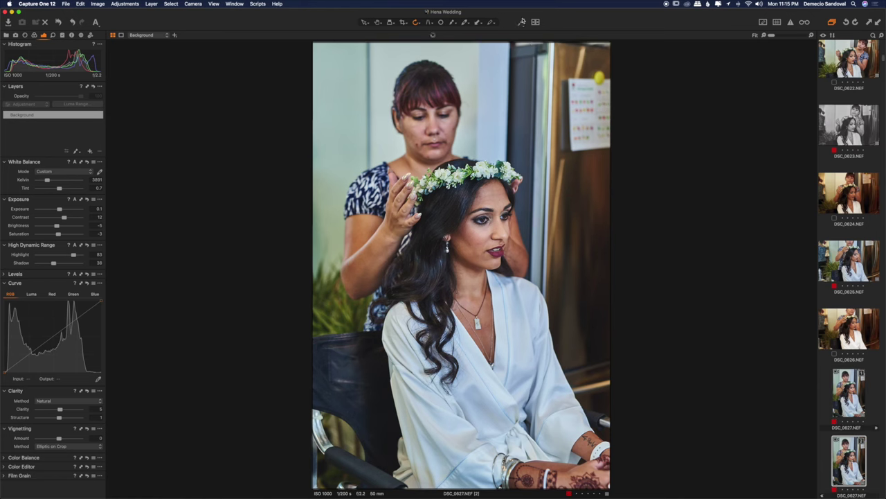
click(521, 23)
mouse_move(547, 32)
scroll(647, 481, down, 10)
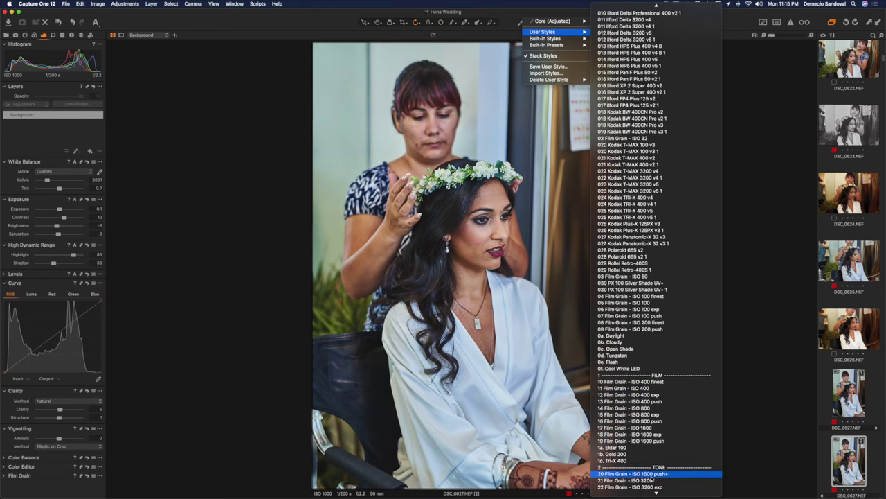
click(634, 486)
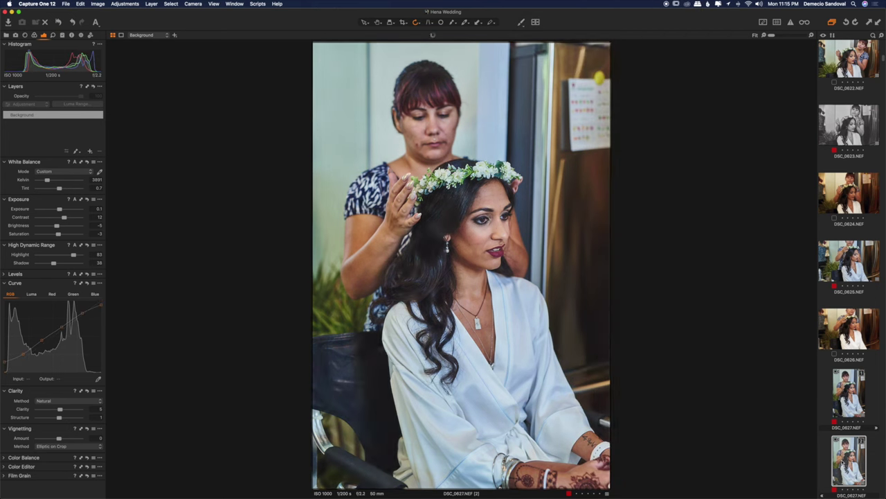
Move on to DSC_0629 and set its high dynamic range shadow to 41.
key(Right)
key(Right)
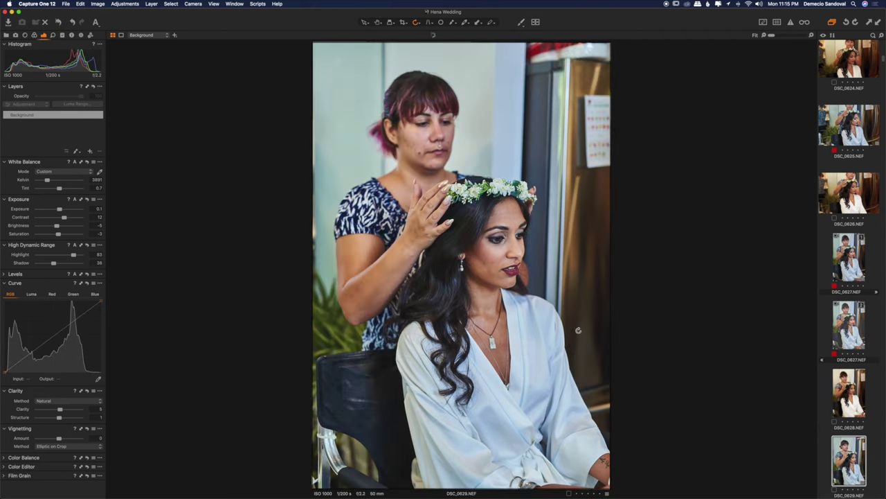
click(97, 208)
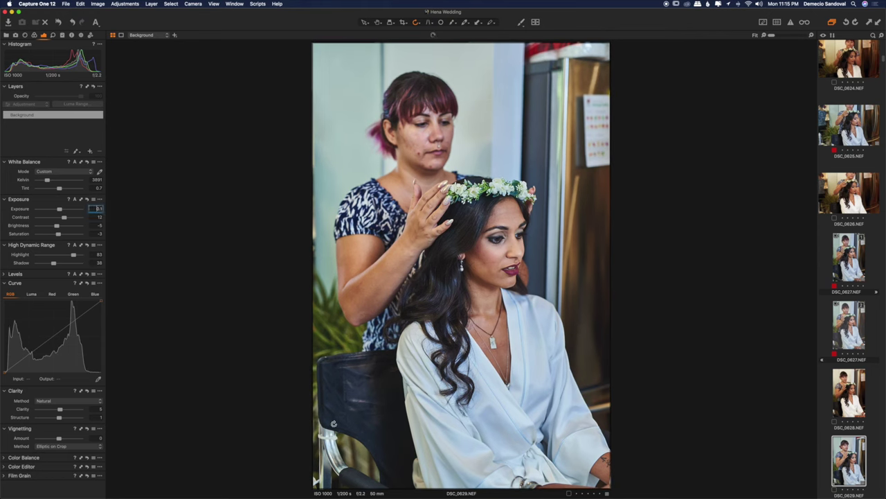
drag(54, 265, 55, 266)
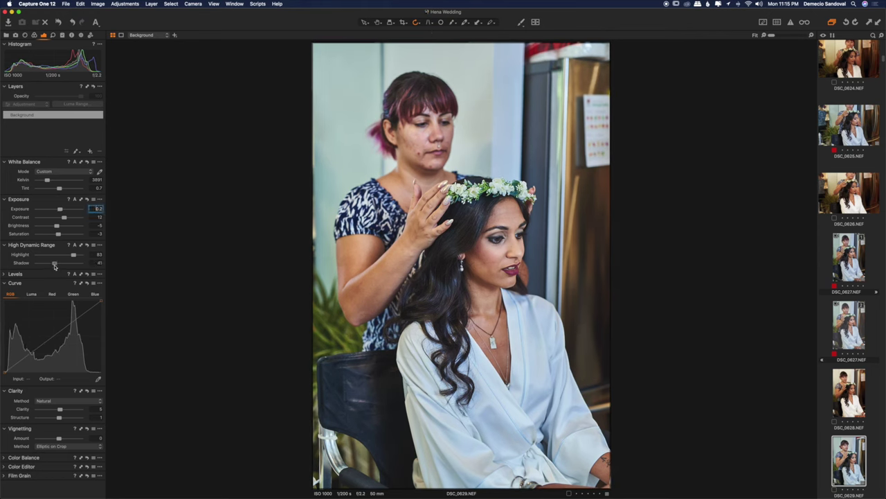
Set the exposure of DSC_0629 to 0 and its brightness to -4.
key(Down)
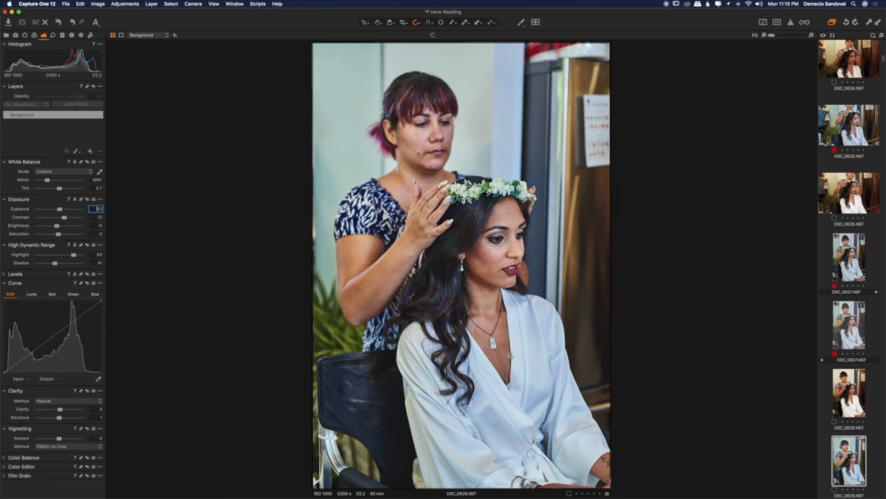
click(99, 226)
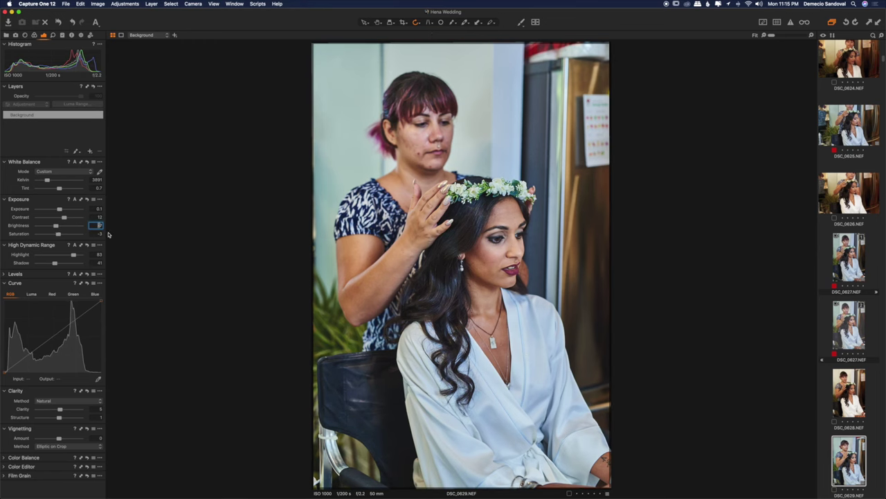
click(97, 208)
key(Down)
click(99, 227)
key(Up)
key(Up)
key(Up)
click(840, 455)
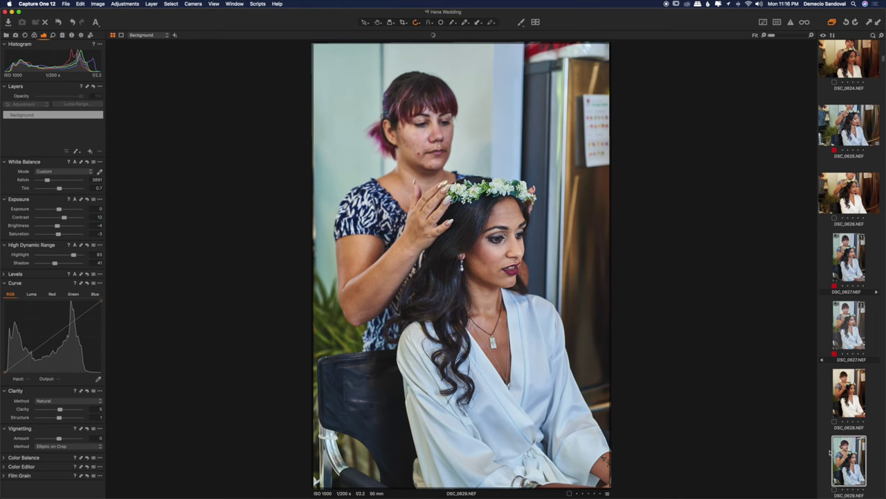
Set the high dynamic range shadow of DSC_0631 to 27 and its brightness to -5.
key(Right)
key(Right)
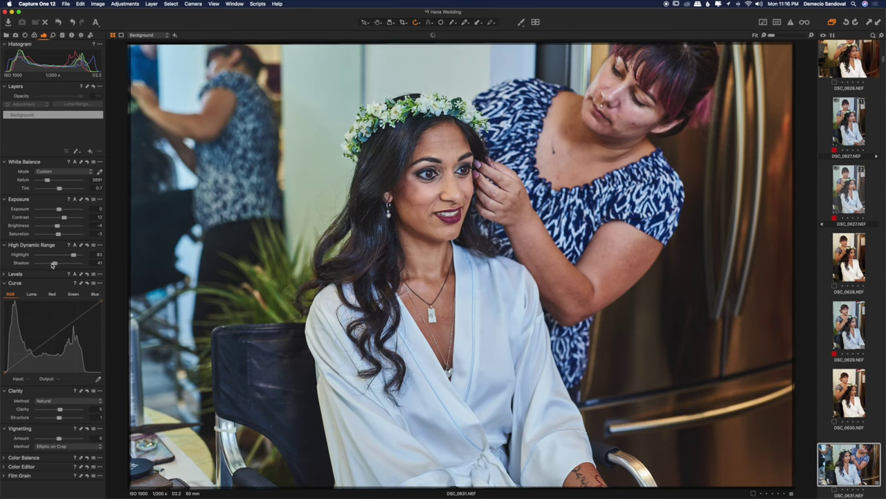
drag(51, 264, 49, 264)
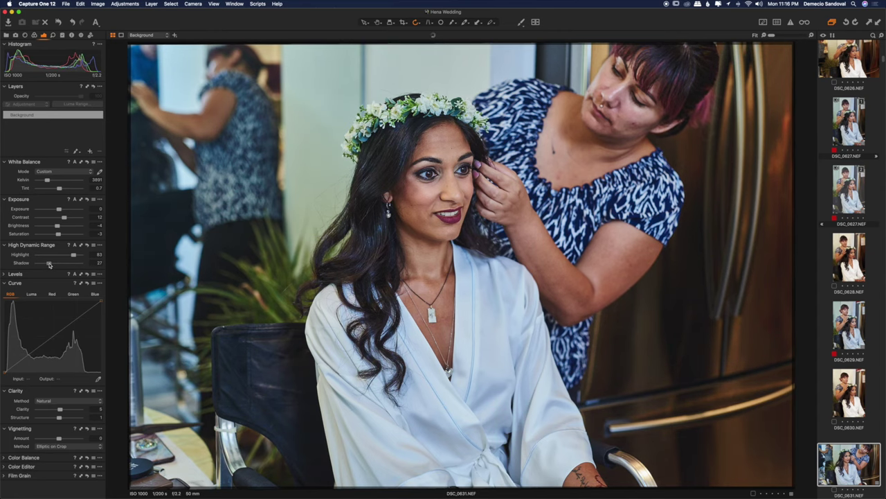
click(98, 225)
text(-5)
click(850, 465)
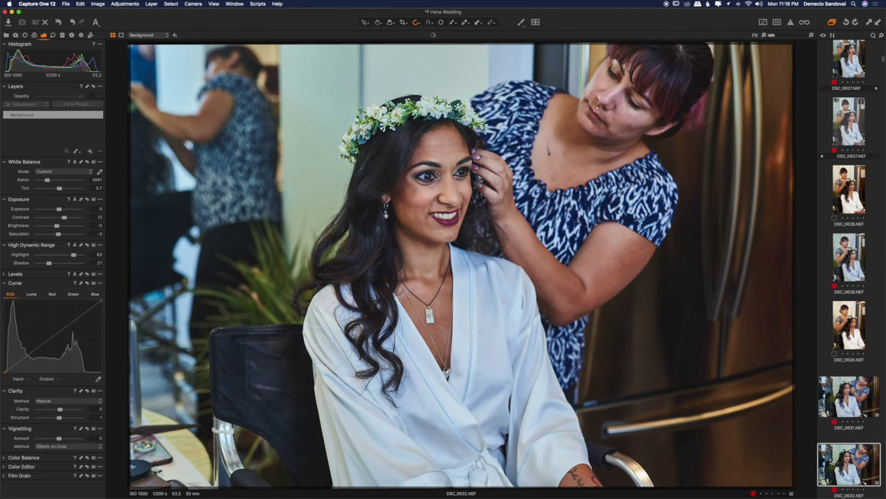
Set the high dynamic range highlight of DSC_0632 to 68 and its exposure to 0.1.
click(65, 256)
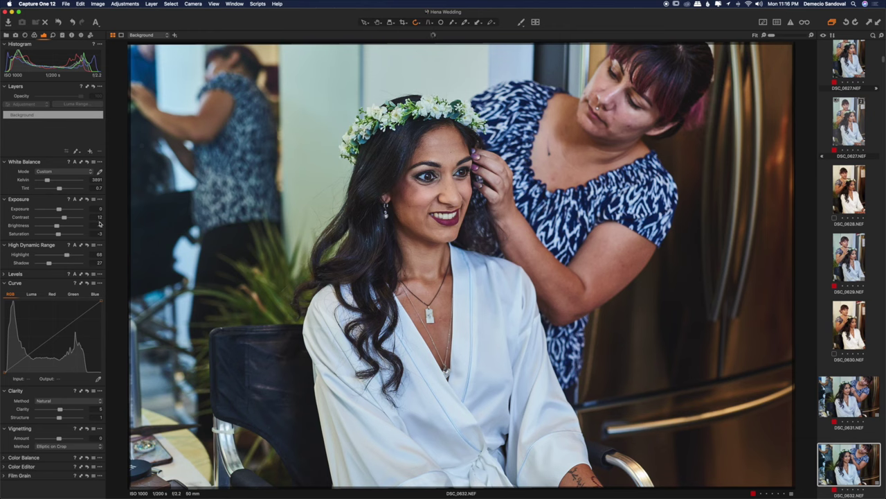
key(Up)
key(Return)
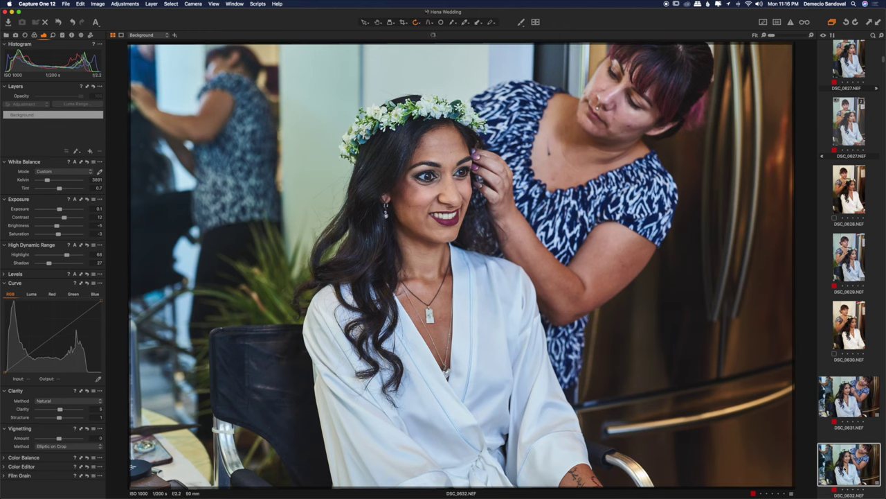
Create a second variant of DSC_0632 and apply the Matte user style to it.
key(F8)
click(521, 22)
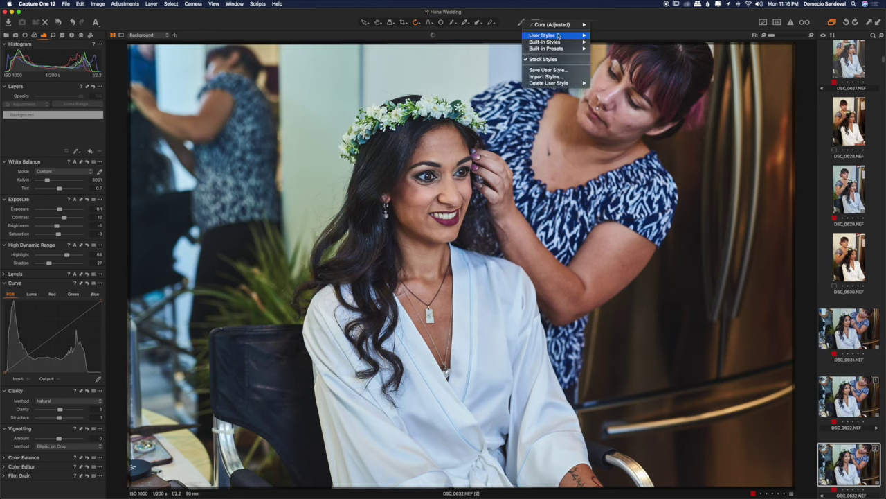
mouse_move(542, 35)
scroll(609, 454, down, 5)
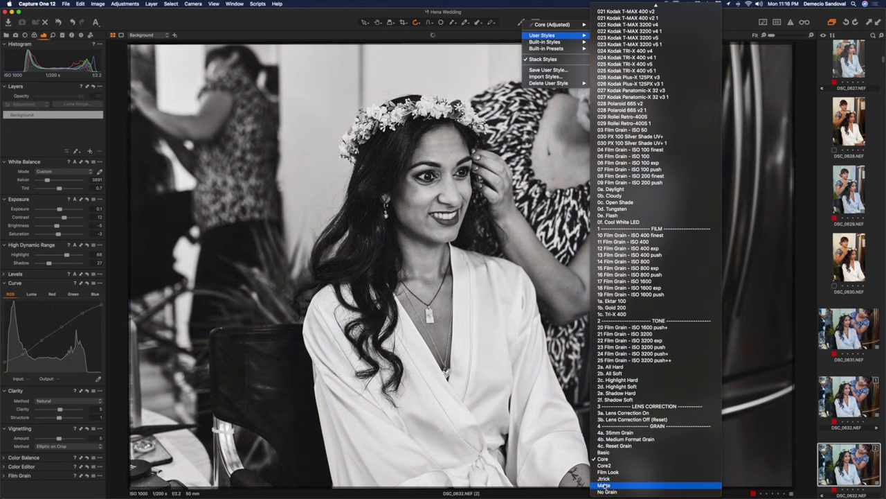
click(607, 473)
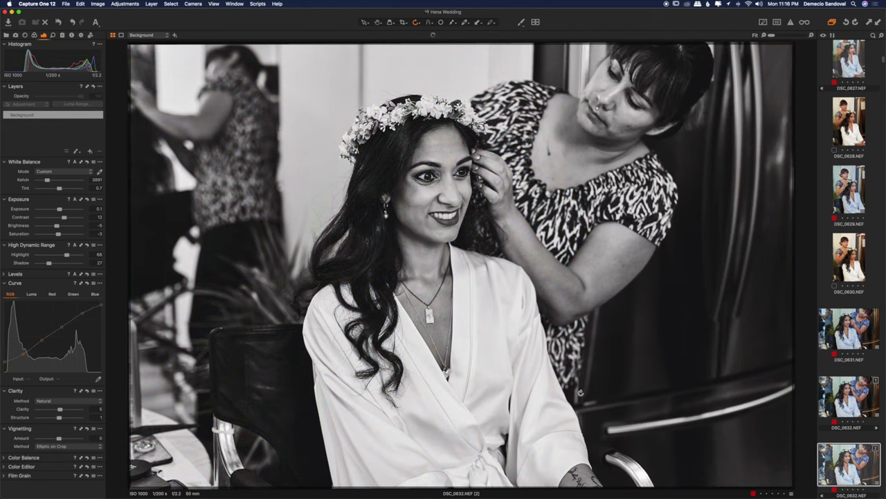
Set DSC_0634's exposure to 0.2 and high dynamic range highlight to 68, straightening the photo slightly.
key(Right)
key(Right)
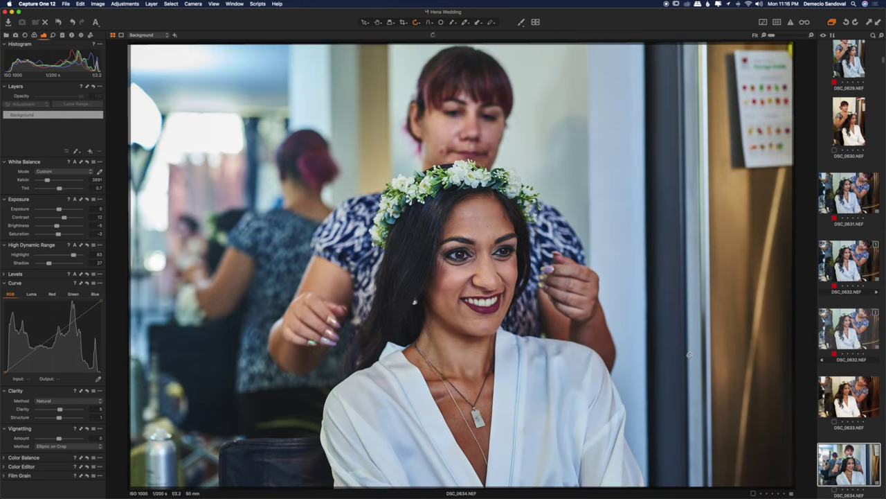
click(101, 209)
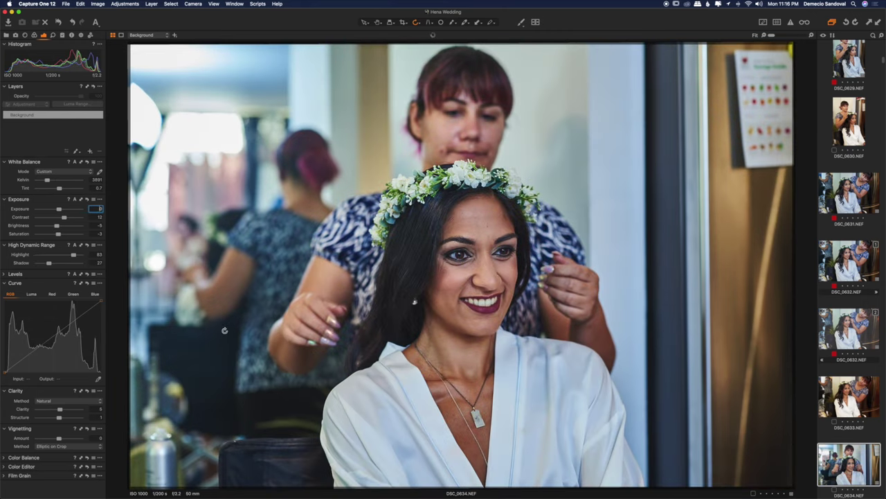
key(Up)
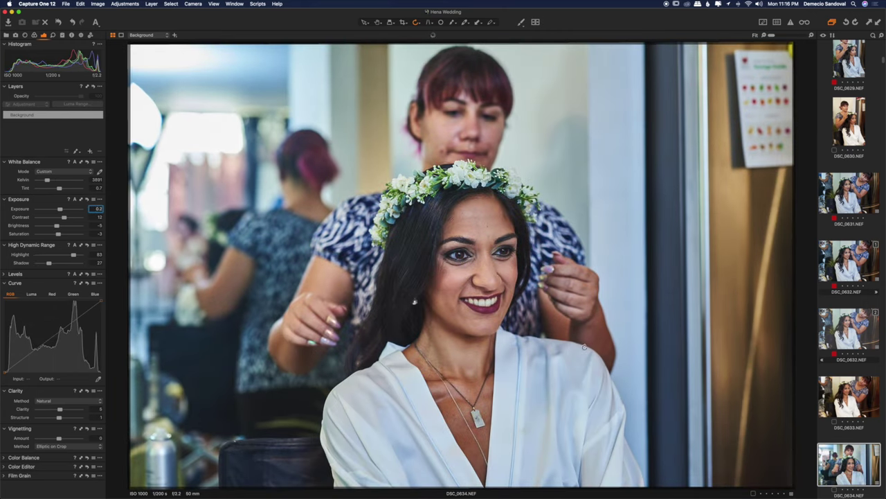
drag(660, 348, 660, 349)
drag(73, 254, 67, 255)
click(851, 462)
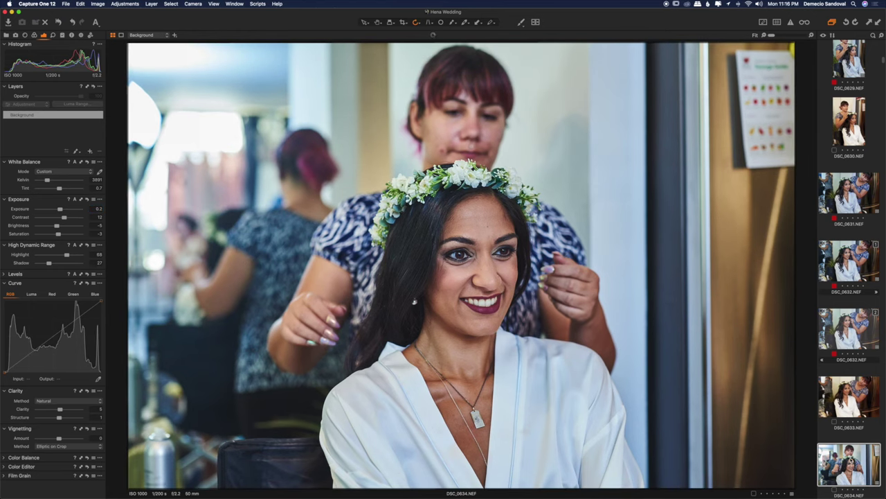
Create a second variant of DSC_0634 and apply the user style 030 PX 100 Silver Shade UV+ 1.
key(F3)
click(523, 22)
mouse_move(543, 33)
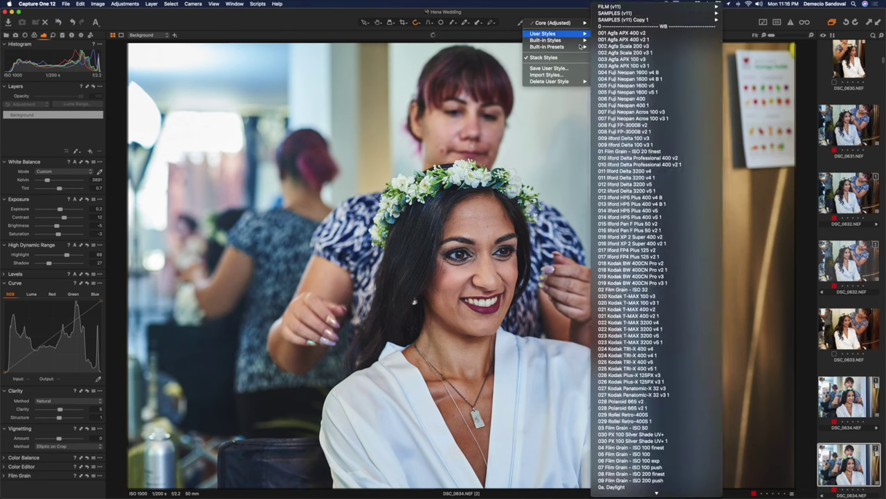
click(664, 143)
Set the exposure of the black-and-white variant of DSC_0634 to 0.
click(101, 208)
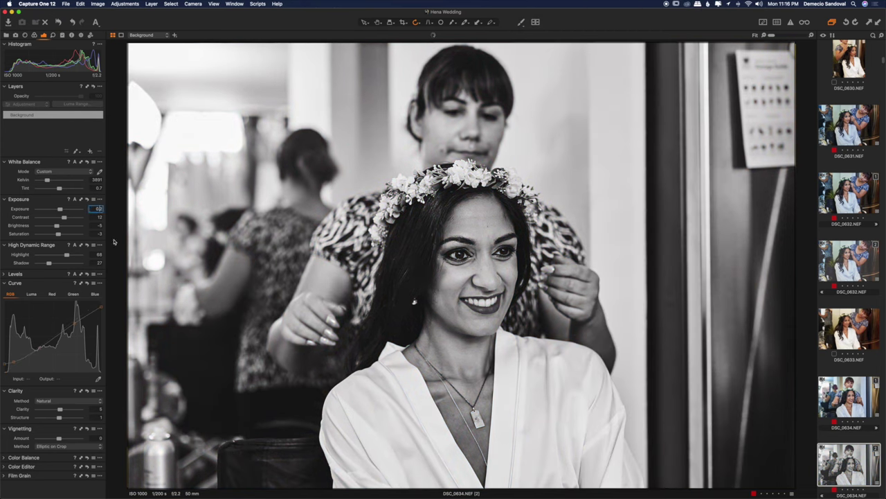
text(0)
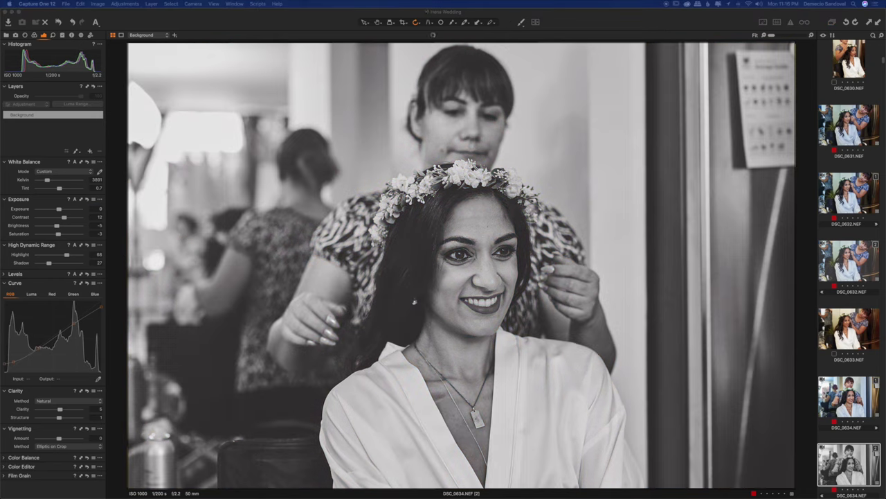
click(814, 469)
Move on to DSC_0636, carry over the previous color adjustments and straighten the photo slightly.
key(Right)
key(Right)
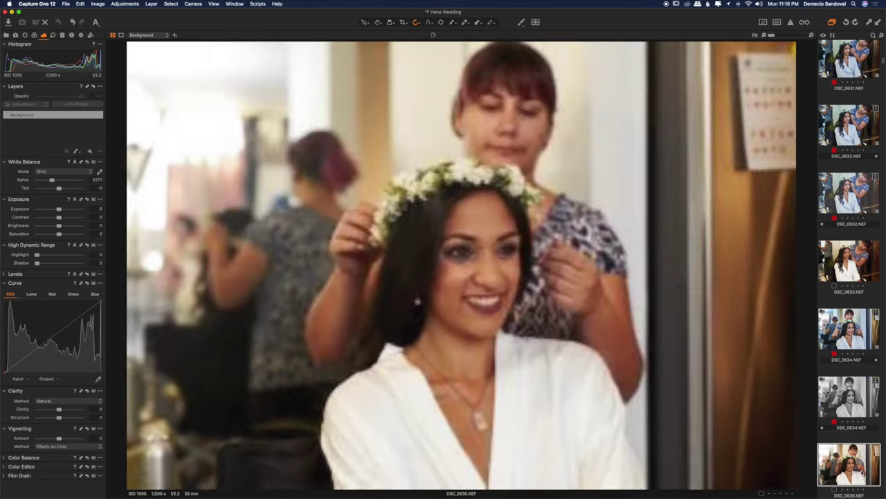
drag(742, 400, 738, 404)
Carry the same adjustments over to DSC_0638 and straighten it slightly.
key(Right)
key(Right)
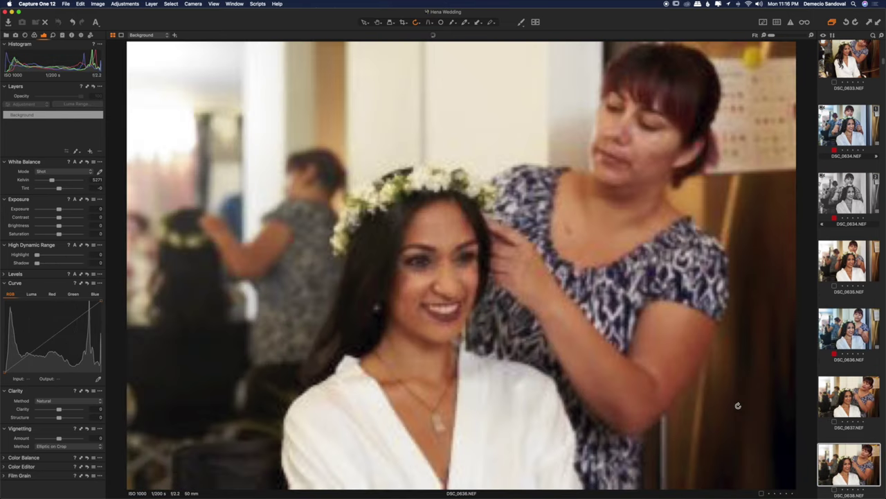
drag(716, 395, 718, 403)
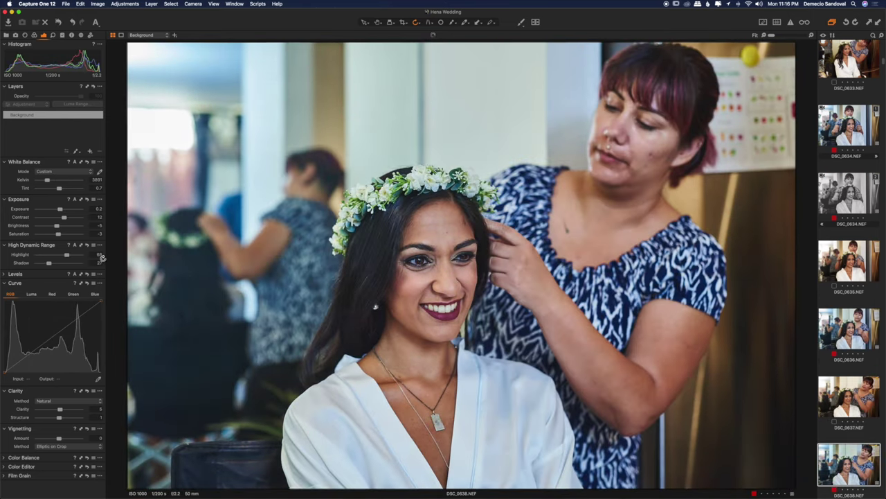
Set the brightness of DSC_0638 to -4 and fine-tune its shadow recovery to about 26.
drag(53, 265, 54, 265)
click(100, 227)
key(Up)
key(Up)
text(-4)
key(Return)
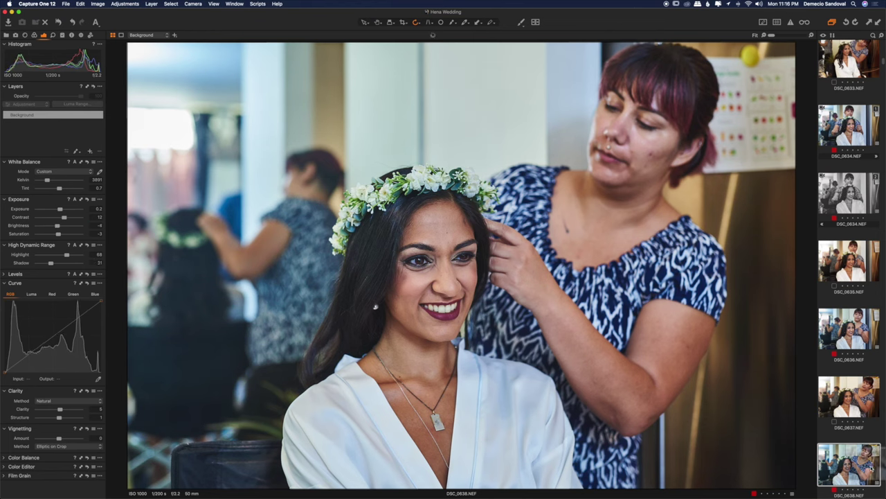
drag(50, 264, 48, 264)
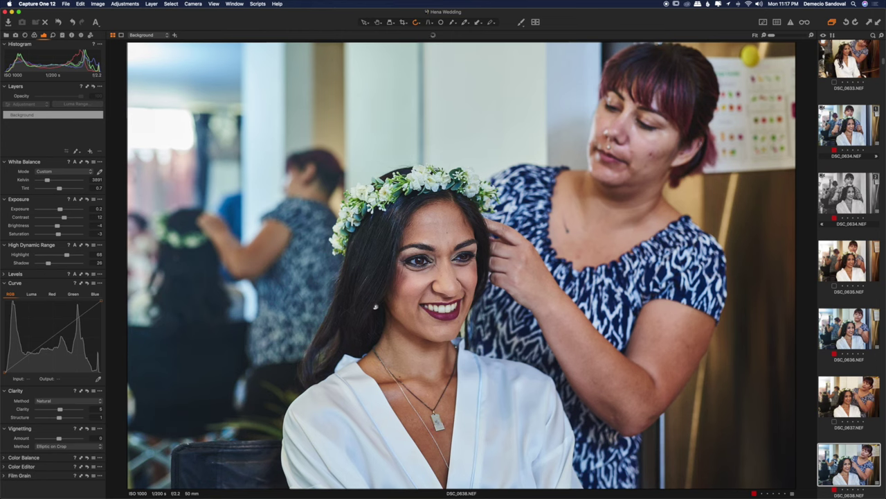
Move on to DSC_0639, carry over the adjustments from DSC_0638 and open the list of styles for it.
key(Down)
key(Down)
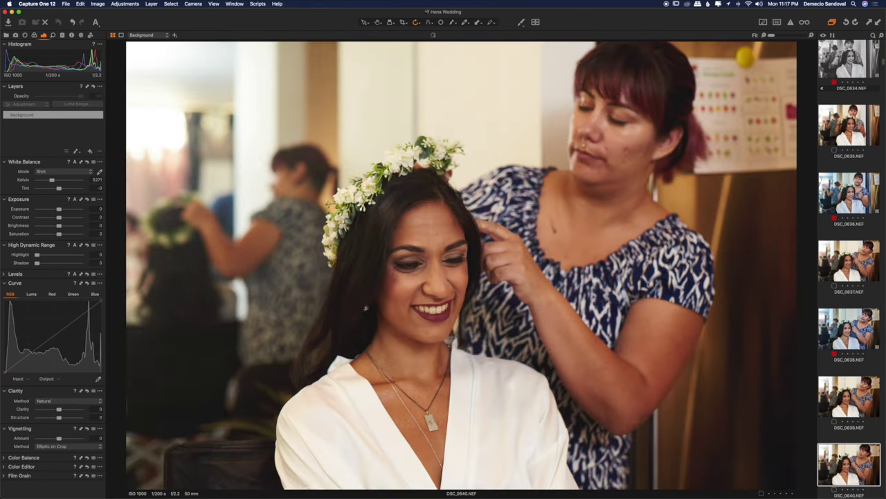
key(Up)
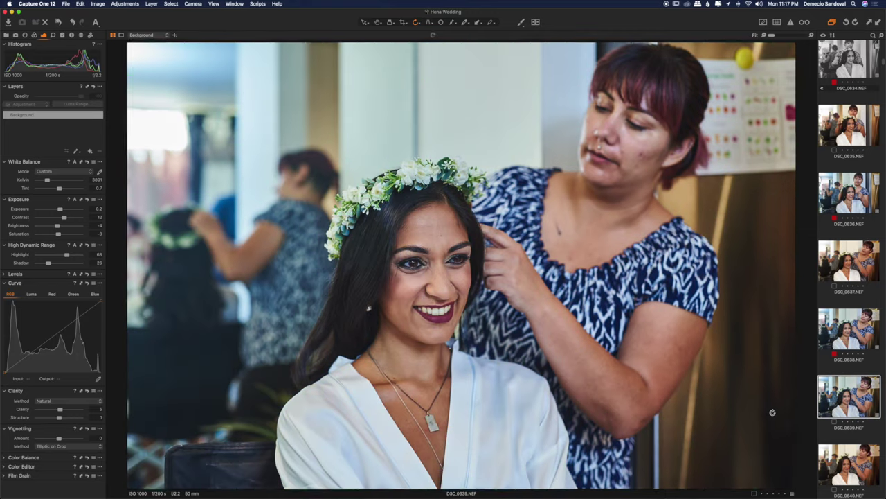
click(522, 23)
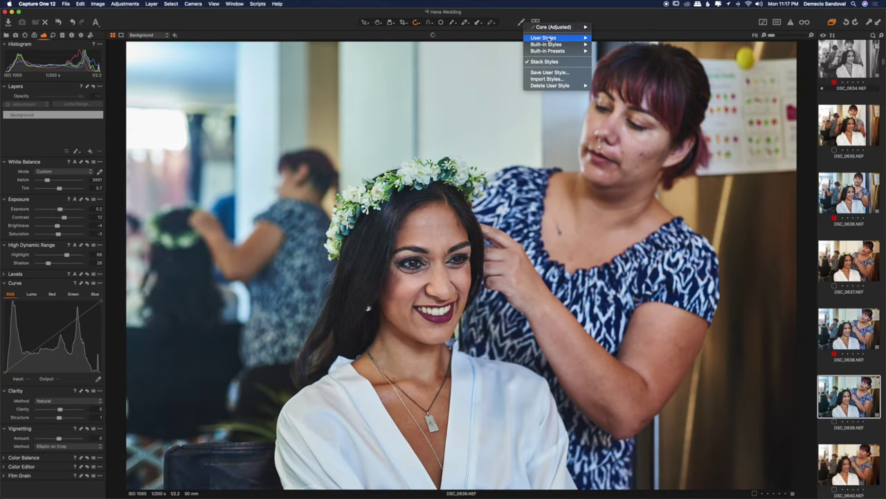
Continue through the photos to DSC_0651, carry over the adjustments with exposure 0.3 and highlight recovery 71, and straighten it.
key(Down)
key(Down)
key(Down)
key(Down)
key(Down)
key(Down)
key(Down)
key(Down)
key(Down)
key(Down)
key(Down)
key(Down)
key(Down)
key(Down)
key(Down)
key(Down)
key(Down)
key(Down)
key(Down)
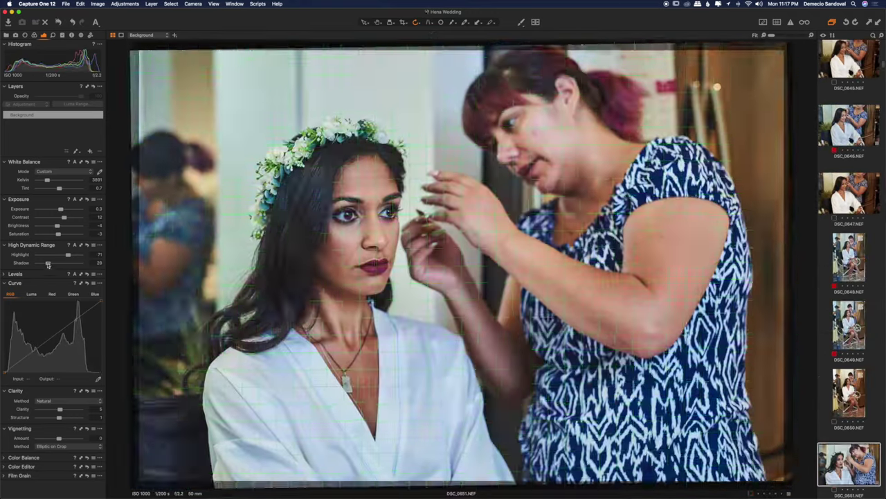
Continue to the makeup photo DSC_0660 with the same look, setting exposure to 0.4, contrast to 13 and brightness to -2.
key(Down)
key(Down)
key(Down)
key(Down)
key(Down)
key(Down)
key(Down)
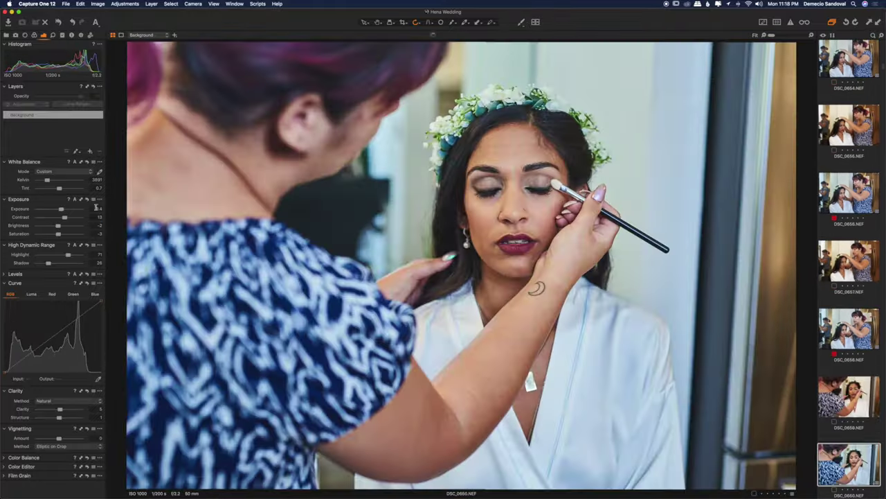
Continue editing the makeup photos through DSC_0669, giving it exposure 0.1, contrast 12, brightness 1, highlight 74 and shadow 37.
key(Down)
key(Down)
key(Down)
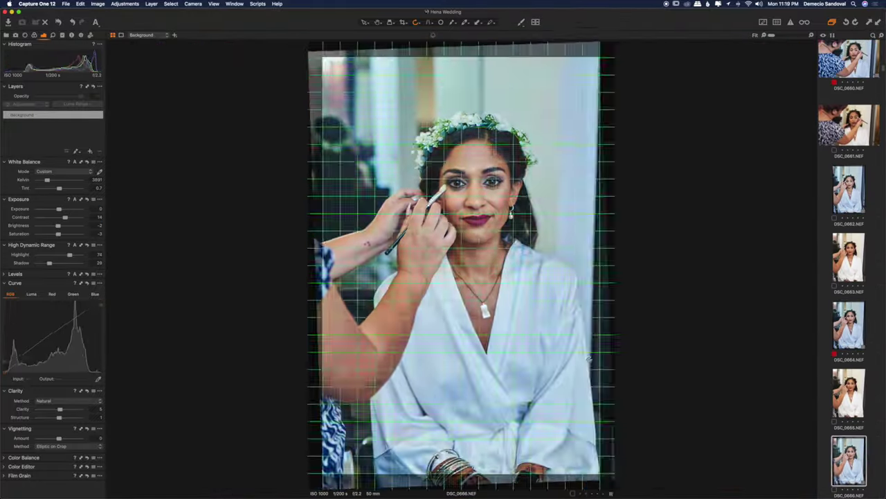
key(Down)
key(Down)
key(Down)
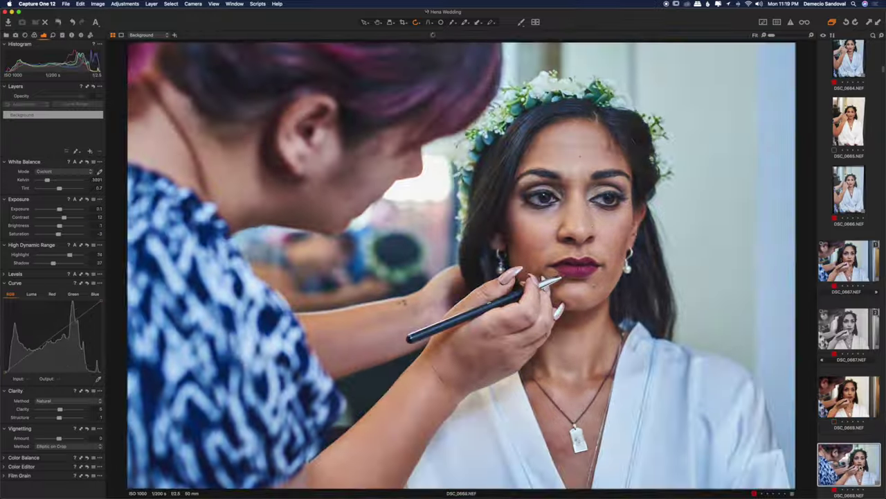
Review the photos of the series and return to the shoe shot DSC_0570 at its start.
scroll(849, 277, up, 20)
click(849, 136)
key(Down)
key(Down)
key(Down)
key(Down)
key(Down)
key(Down)
key(Down)
key(Down)
scroll(876, 453, down, 10)
key(Down)
key(Down)
key(Down)
key(Down)
key(Down)
key(Down)
key(Down)
key(Down)
key(Down)
key(Down)
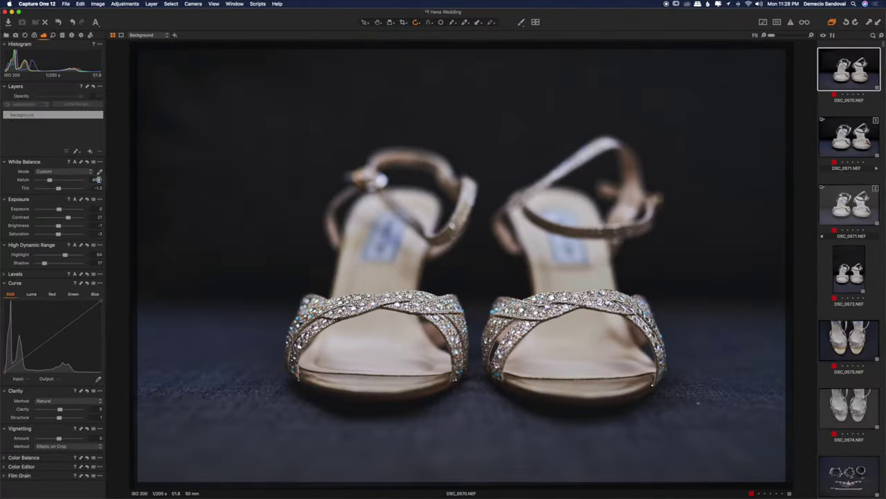
Go through the shoe photos DSC_0570 to DSC_0573 and check their white balance and contrast values.
click(96, 179)
click(828, 84)
click(842, 150)
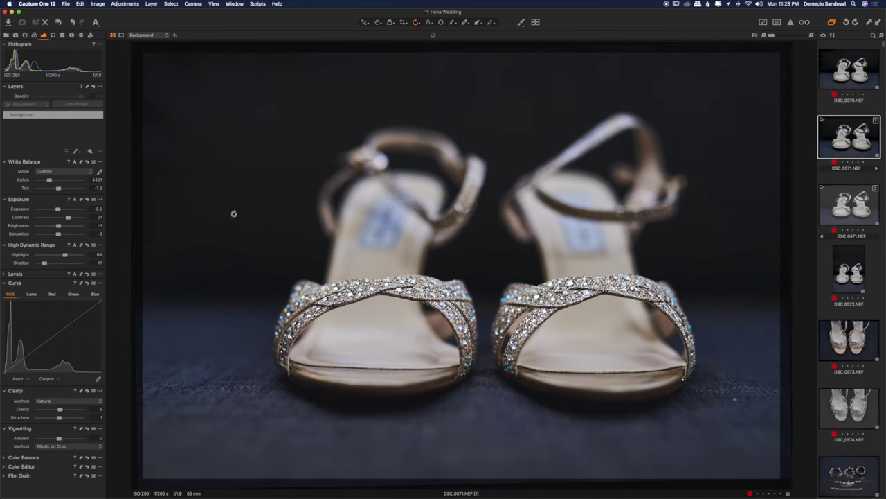
click(99, 217)
click(848, 275)
click(97, 216)
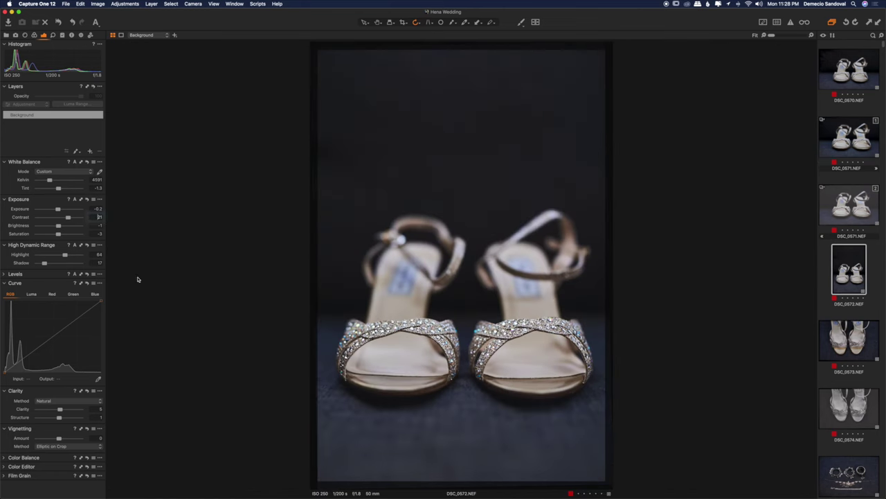
click(830, 348)
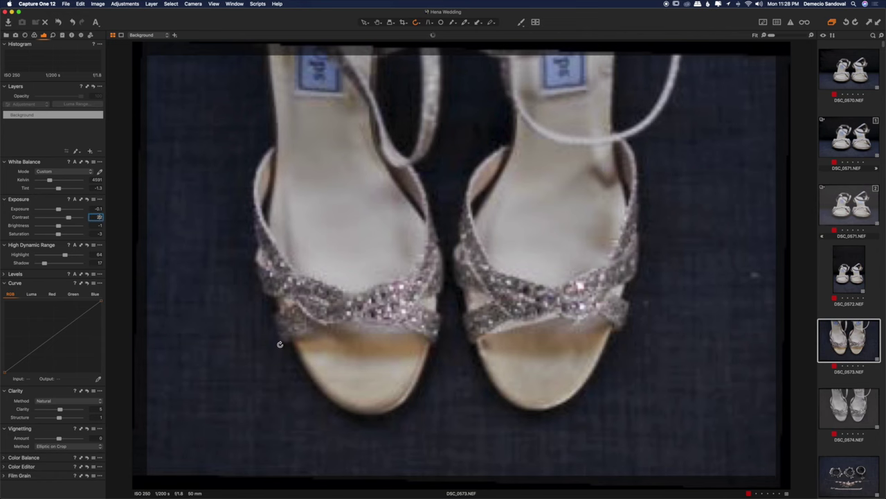
scroll(836, 439, down, 4)
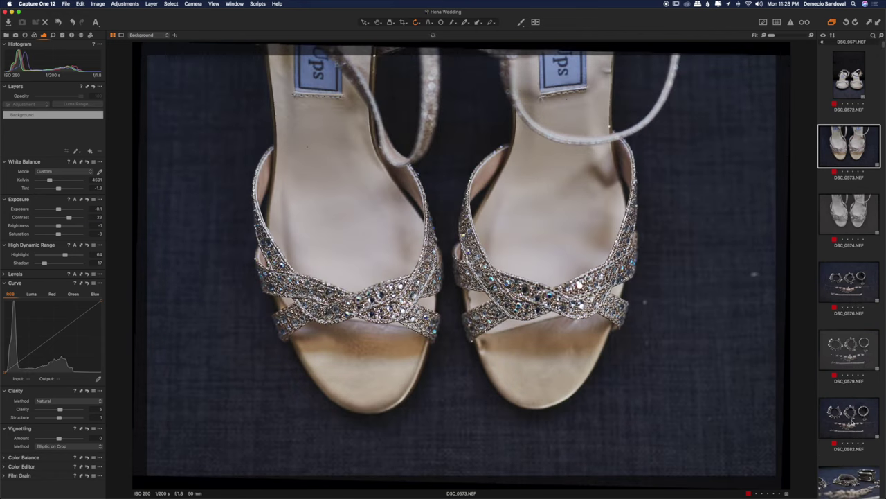
Select the jewelry photo DSC_0583 and set its exposure to 0.4, contrast to 23 and tint to -1.8.
click(850, 423)
key(Down)
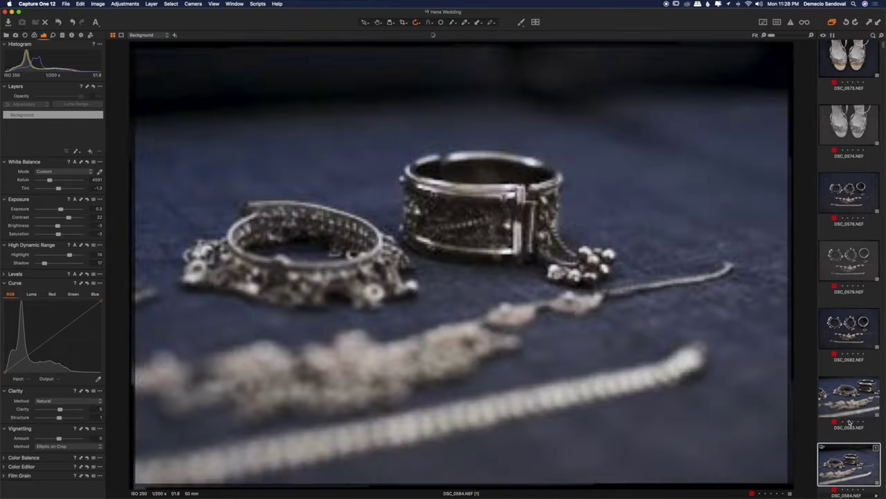
key(Up)
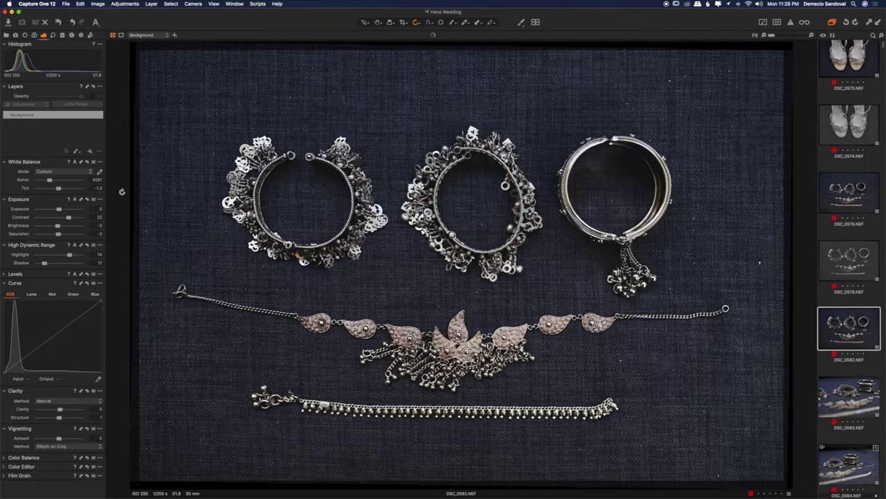
key(Down)
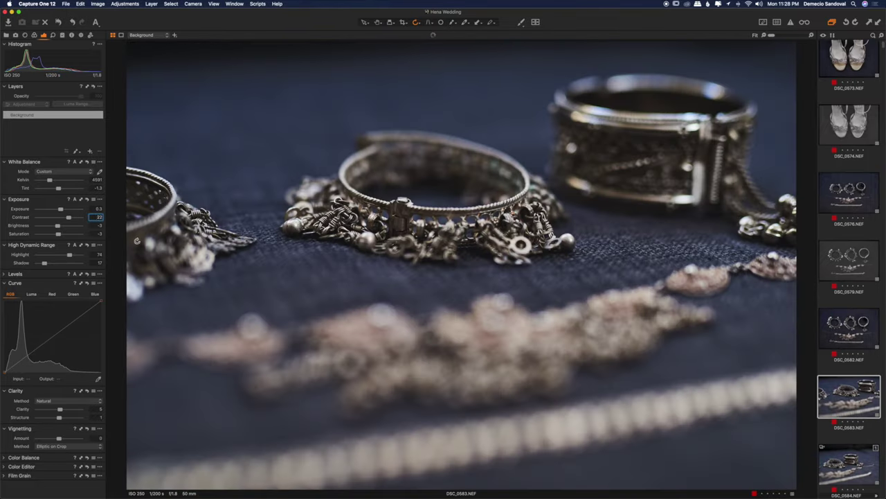
click(99, 209)
key(Up)
click(96, 187)
key(Down)
click(844, 399)
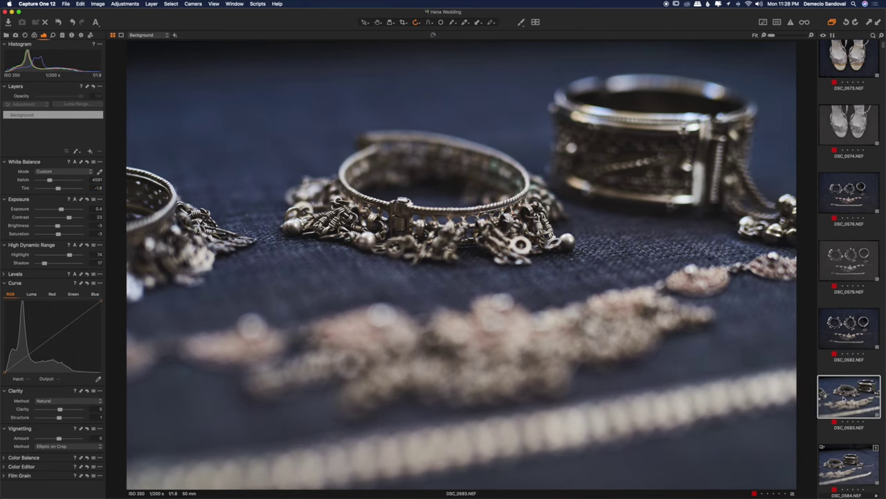
Carry the updated exposure, contrast and tint adjustments over to the jewelry photos DSC_0584 and DSC_0585.
click(865, 447)
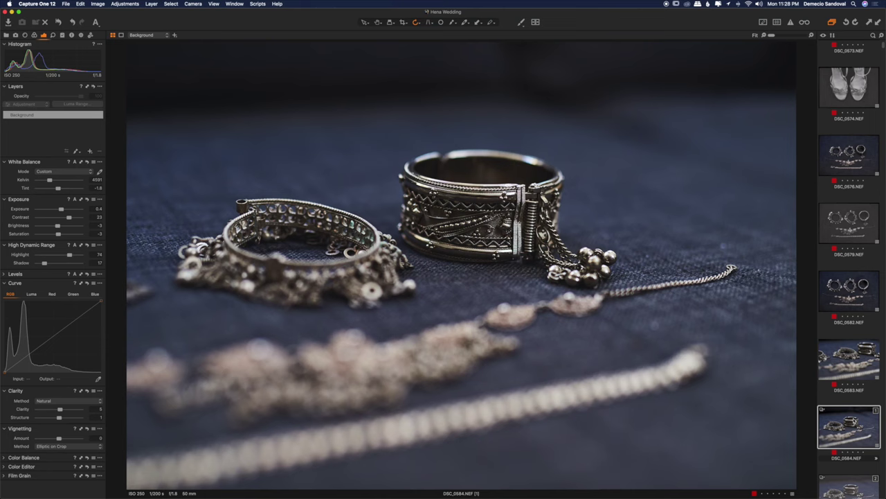
click(853, 471)
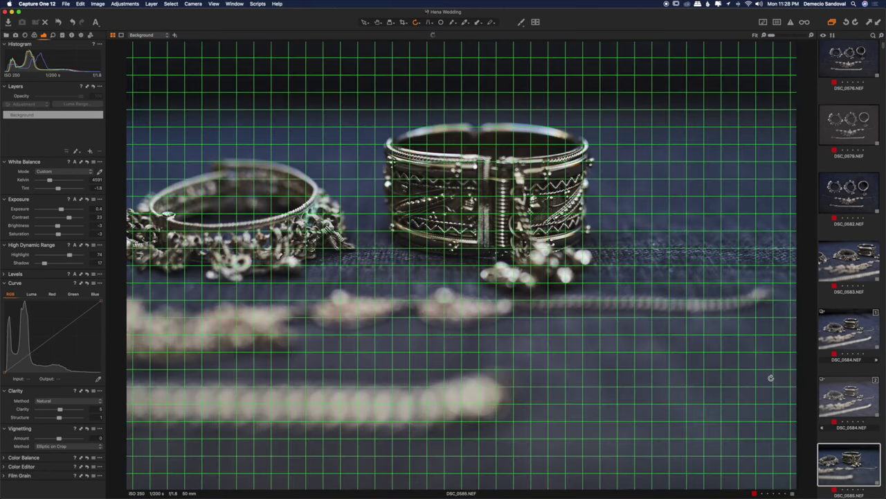
key(Right)
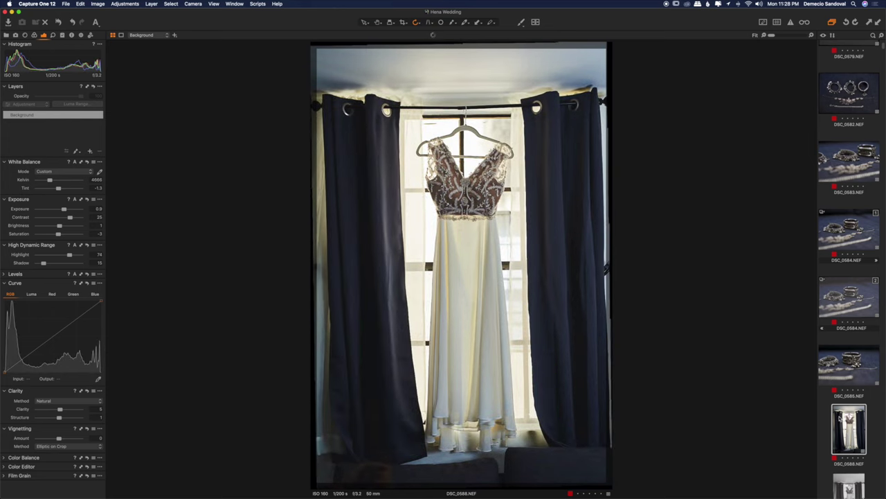
key(Left)
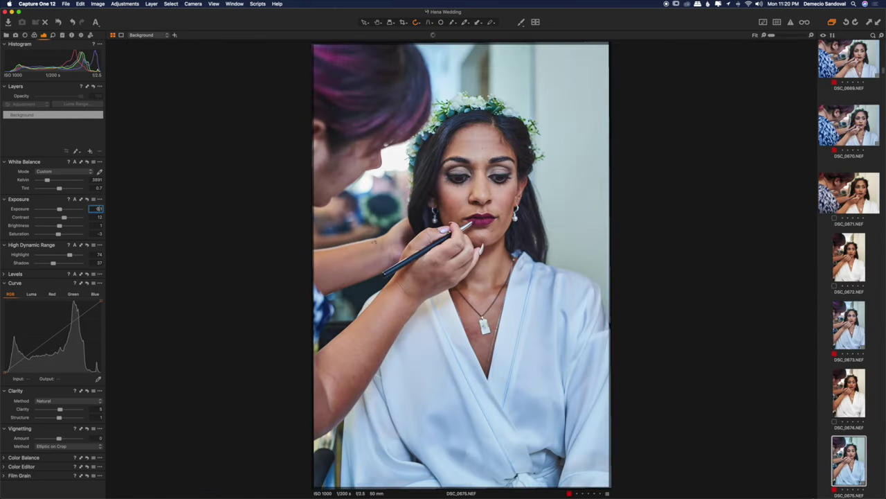
Move on from DSC_0675 to the dress photo DSC_0677 and carry over the previous adjustments.
click(850, 458)
key(Right)
key(Right)
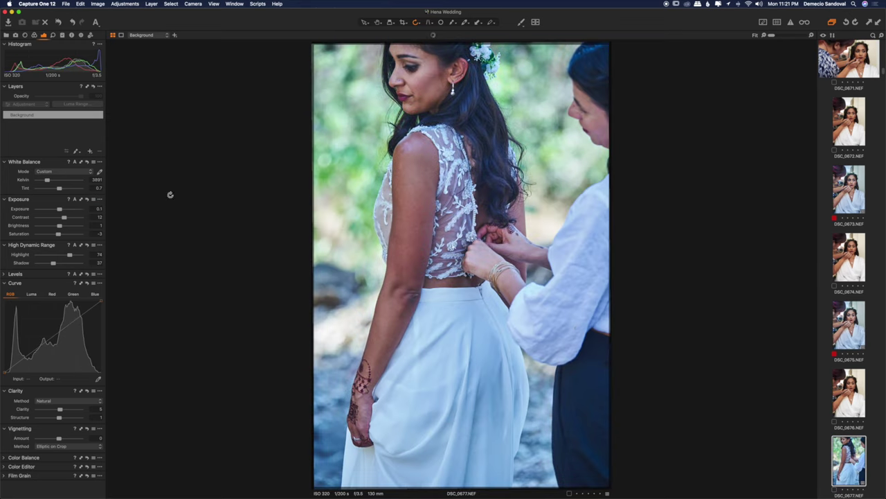
Warm the white balance of DSC_0677 to 4116 K and set its exposure to 0.3 and contrast to 14.
drag(50, 181, 49, 182)
click(99, 208)
text(0.3)
key(Return)
click(100, 217)
text(14)
key(Return)
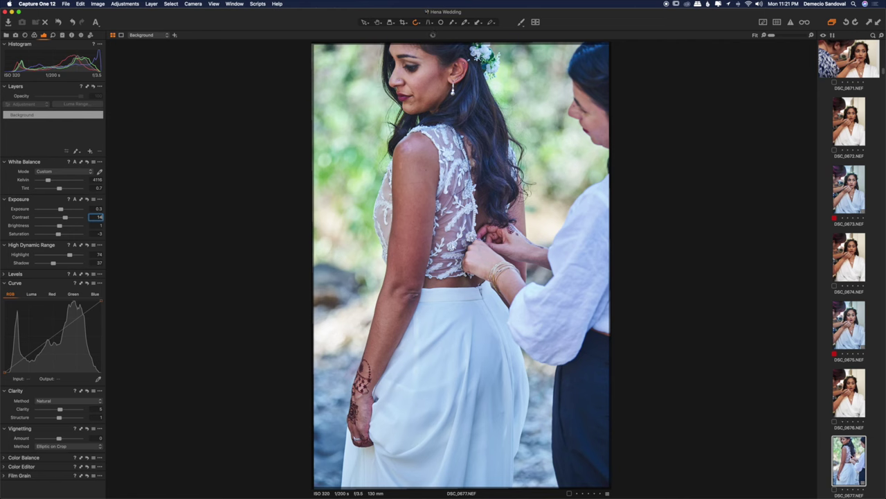
Reset all adjustments of DSC_0677 and apply the user style Core2.
right_click(850, 460)
click(289, 3)
click(128, 5)
mouse_move(81, 5)
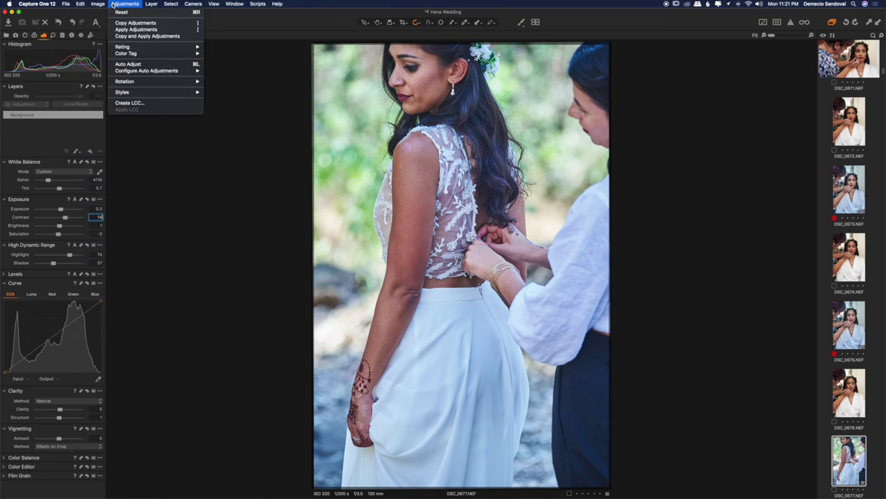
click(122, 12)
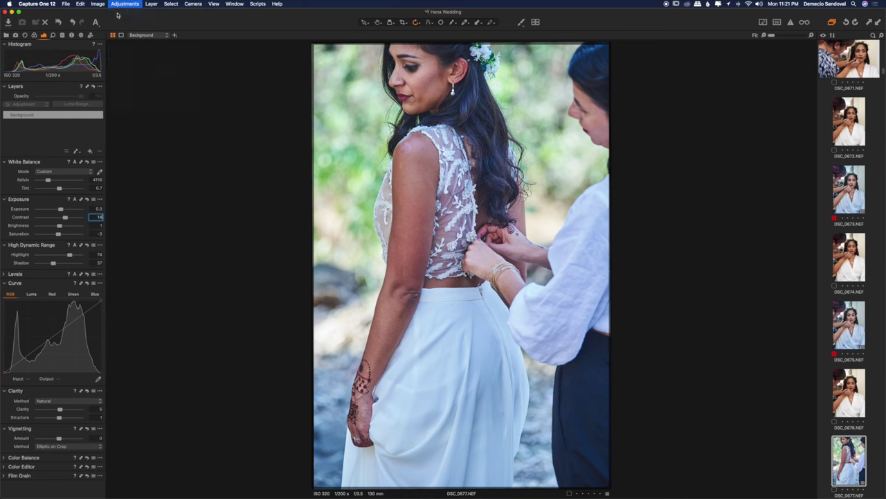
click(524, 22)
mouse_move(545, 24)
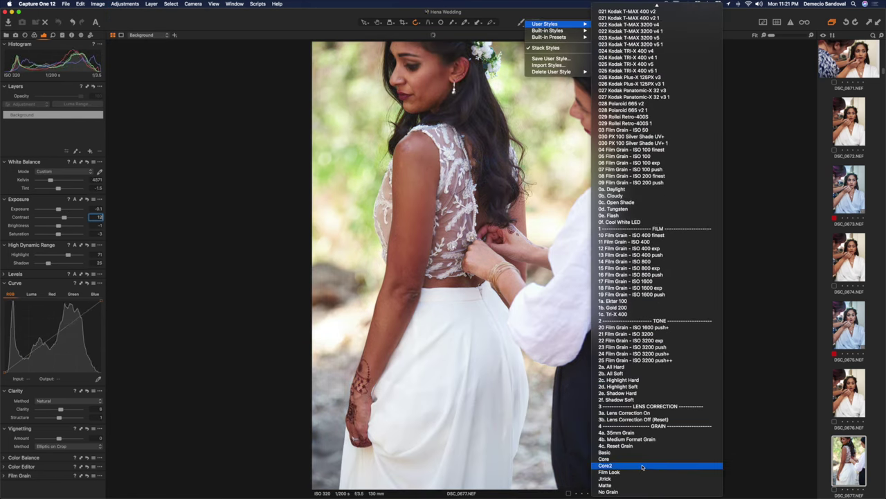
click(658, 465)
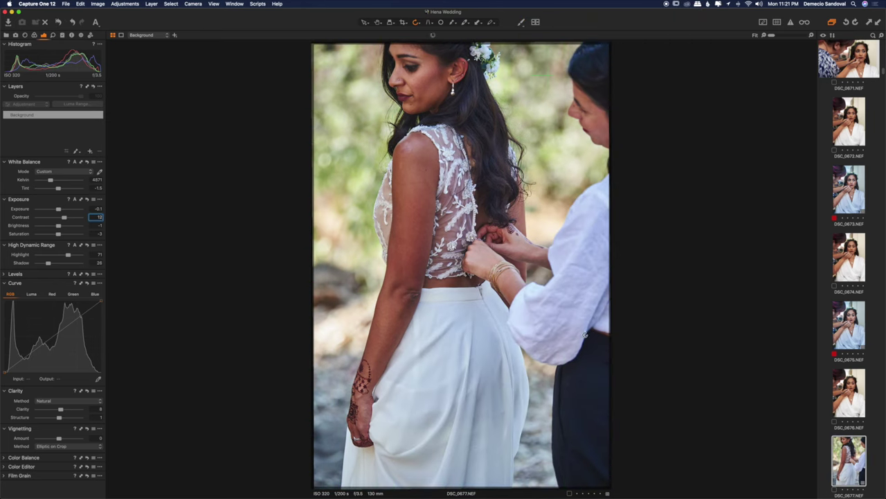
Set the white balance of DSC_0677 to 4771 K, exposure to 0, highlight recovery to about 59 and brightness to 2.
text(4771)
key(Tab)
key(Tab)
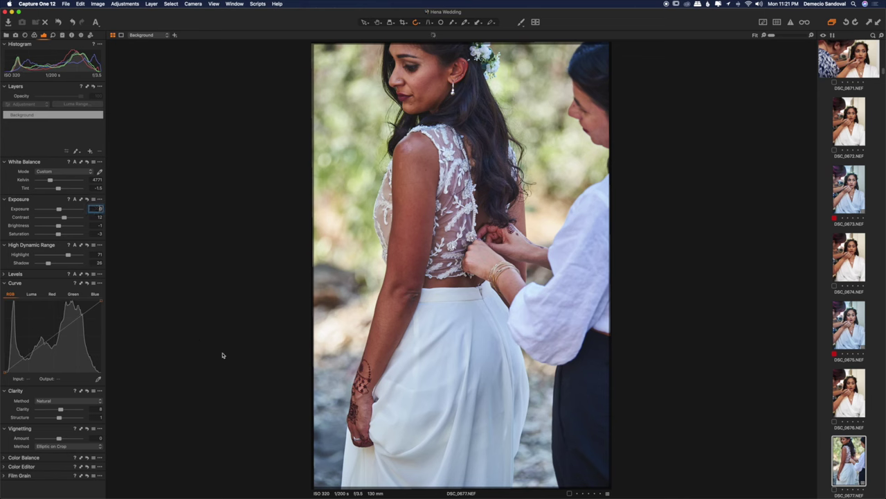
drag(68, 254, 63, 254)
click(99, 226)
key(Up)
key(Up)
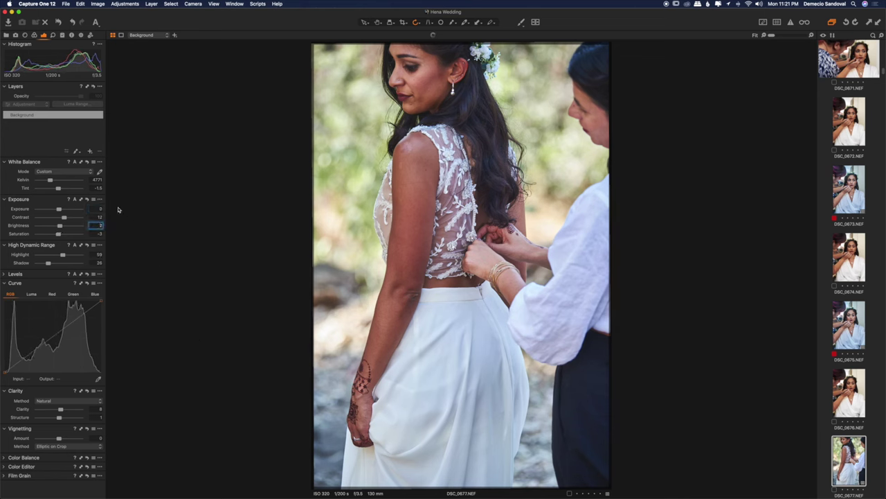
Cool the white balance of DSC_0677 to 4396 K with tint -2 and set its contrast to 14.
click(98, 181)
key(Down)
key(Down)
key(Down)
key(Tab)
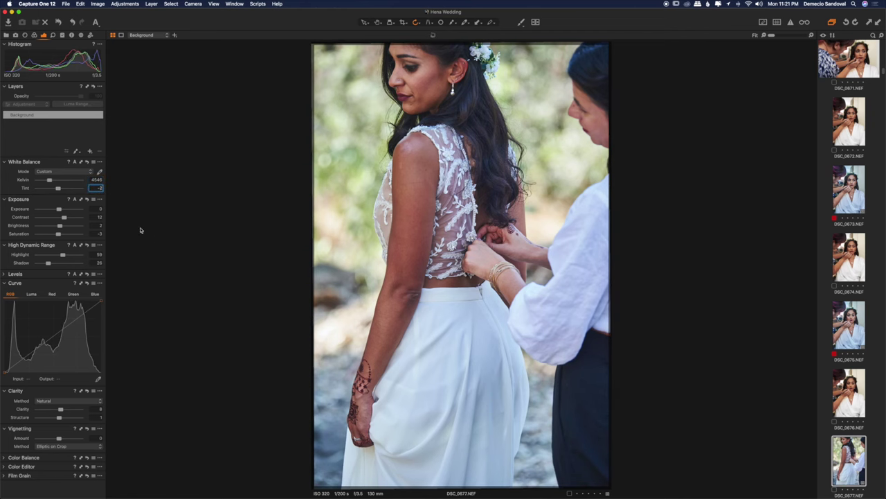
click(101, 218)
key(Up)
key(Up)
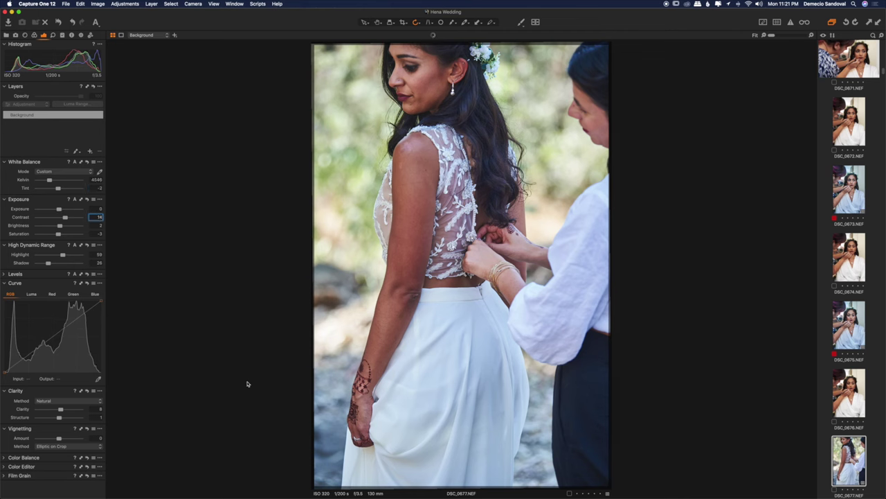
click(97, 180)
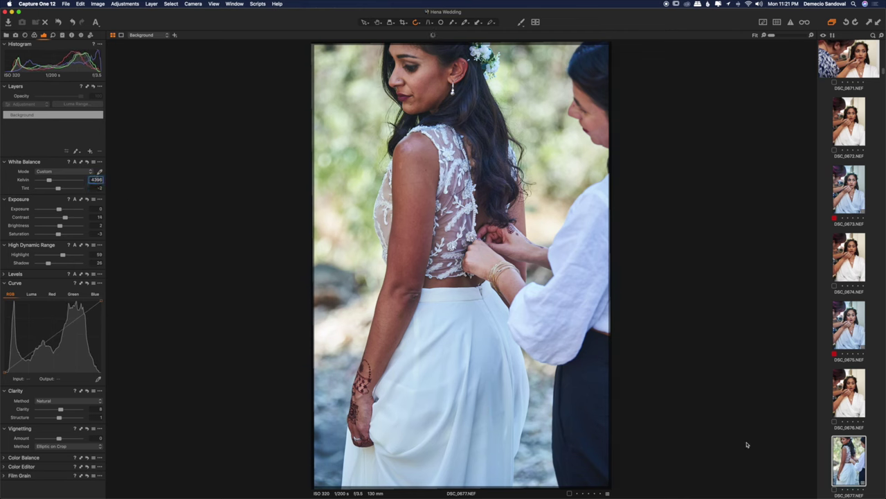
key(Return)
Move on to DSC_0678, carry over the adjustments of DSC_0677 and apply a user style with a faded, matte tone curve.
key(Down)
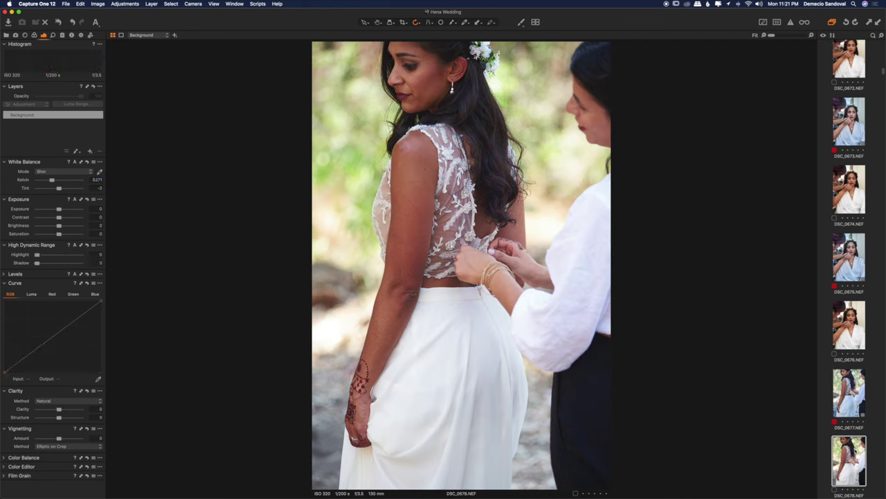
click(524, 22)
mouse_move(540, 35)
click(635, 472)
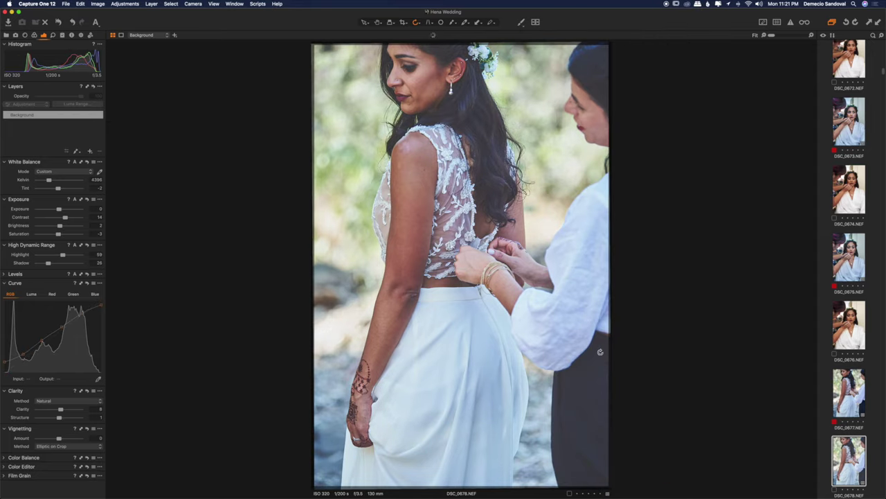
Increase the contrast of DSC_0678 slightly.
click(95, 217)
key(Up)
key(Up)
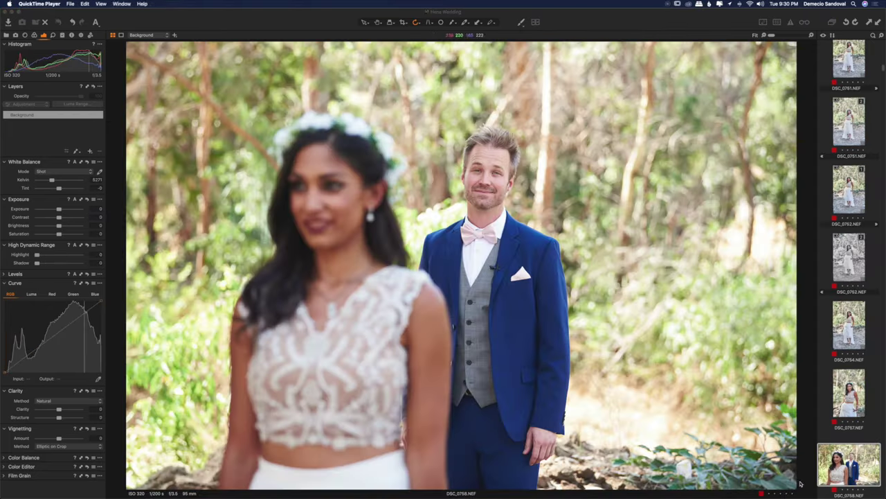
click(524, 23)
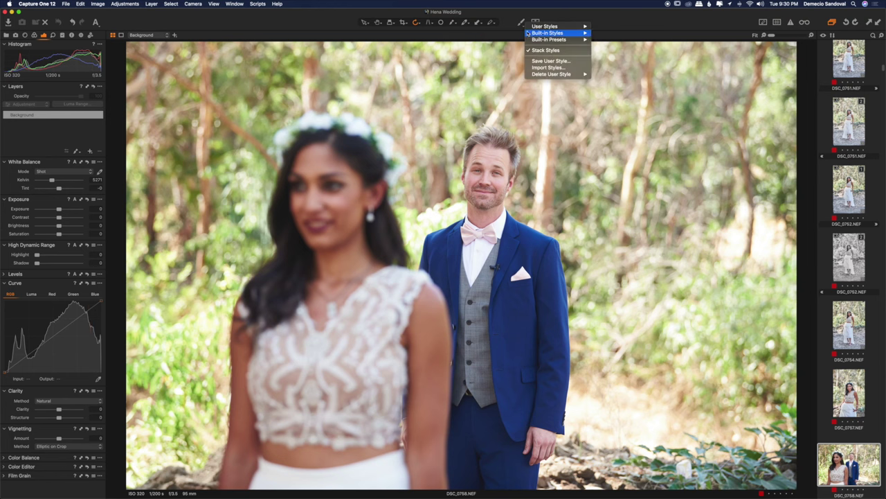
mouse_move(553, 27)
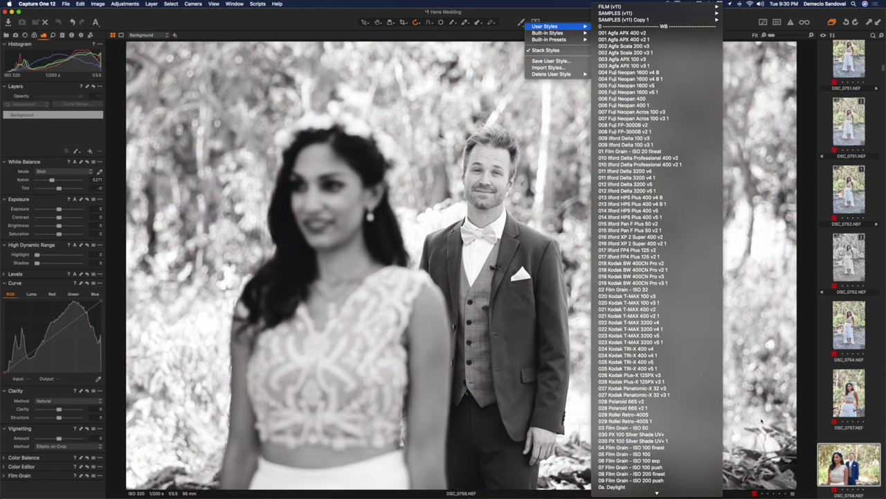
key(Escape)
Copy the adjustments of DSC_0757 and apply them to DSC_0758.
click(862, 393)
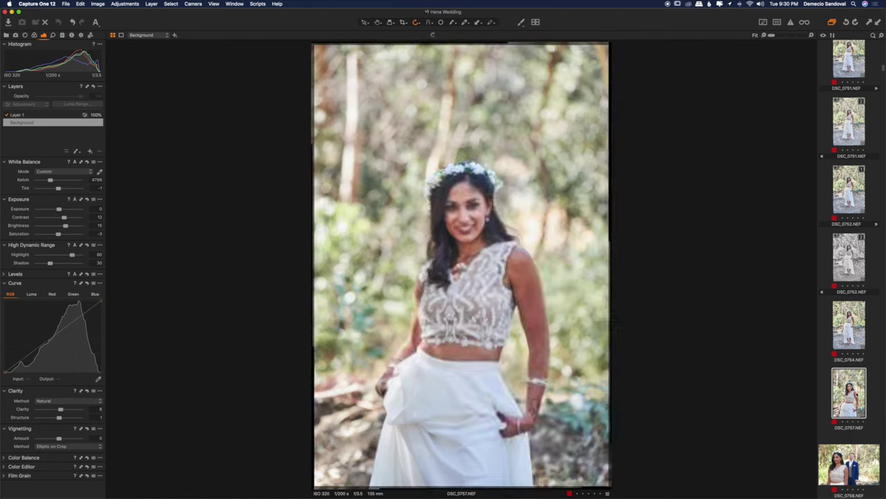
click(851, 457)
key(super+shift+v)
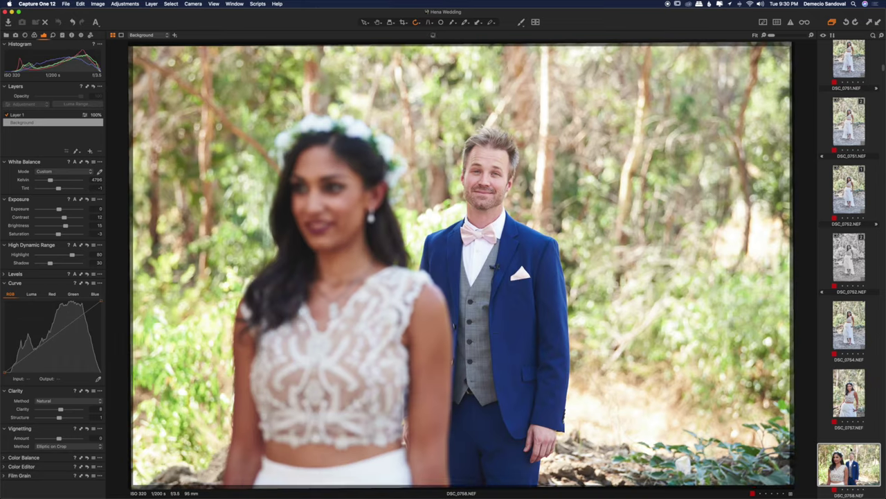
Delete Layer 1 from DSC_0758 and set its exposure to -0.2.
click(53, 115)
click(101, 152)
click(101, 209)
text(-0.3)
key(Return)
Set the shadow recovery of DSC_0758 to about 25, its contrast to 13 and its brightness to 9.
drag(611, 324, 614, 327)
drag(51, 264, 49, 264)
click(99, 217)
key(Up)
click(89, 225)
text(0)
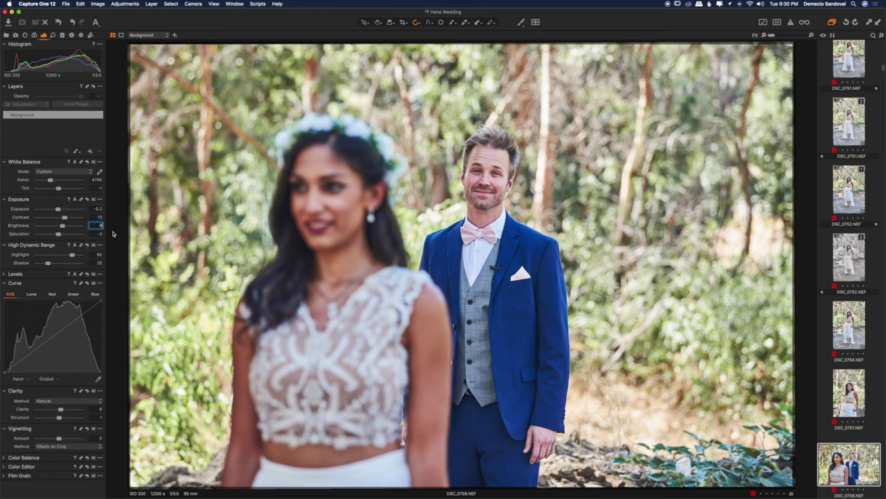
key(Up)
Apply the adjustments of DSC_0758 to DSC_0759 and set the exposure of DSC_0759 to -0.1.
click(839, 460)
key(Right)
key(super+shift+v)
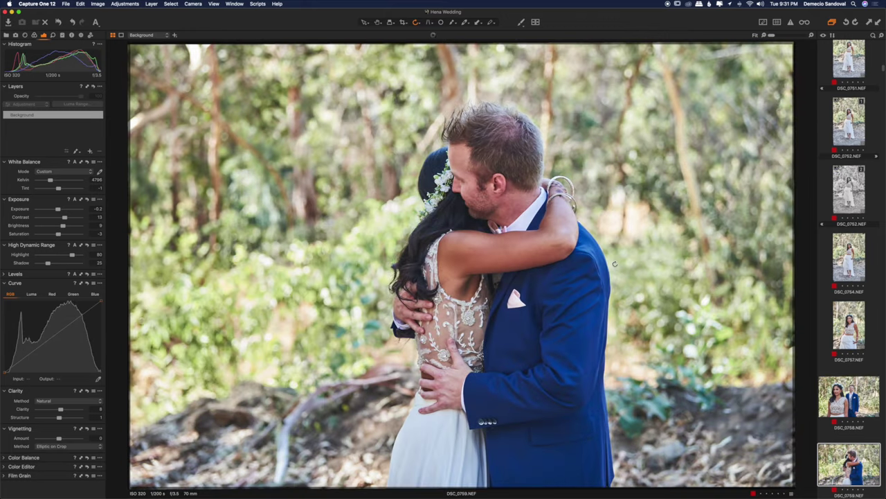
click(96, 208)
key(Return)
Clone a second variant of DSC_0759 and apply the black-and-white user style 030 PX 100 Silver Shade UV+ 1 to it.
key(F8)
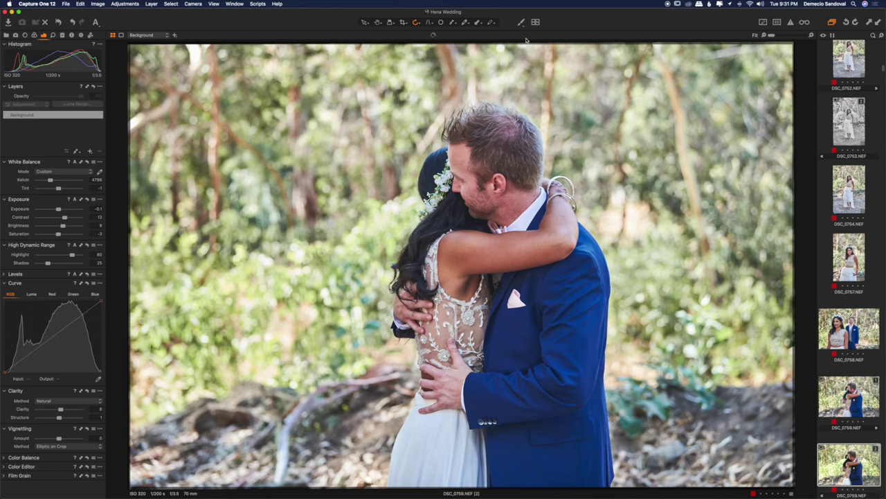
click(520, 24)
mouse_move(547, 38)
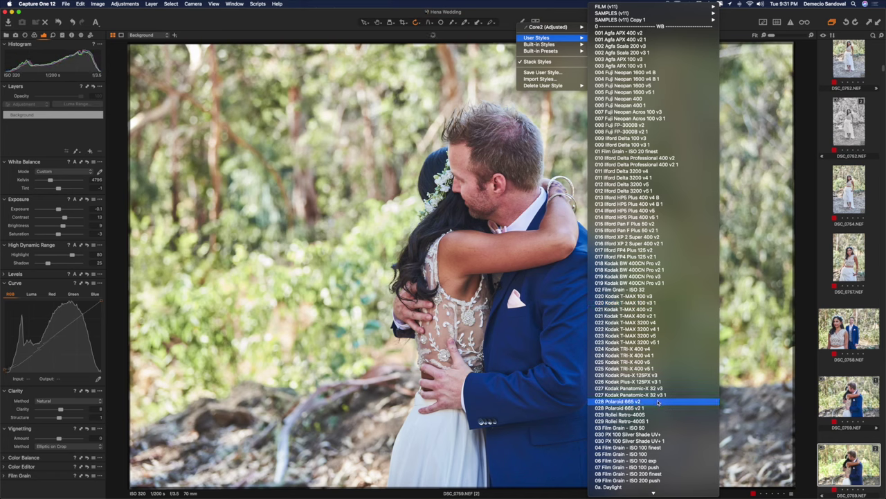
click(663, 441)
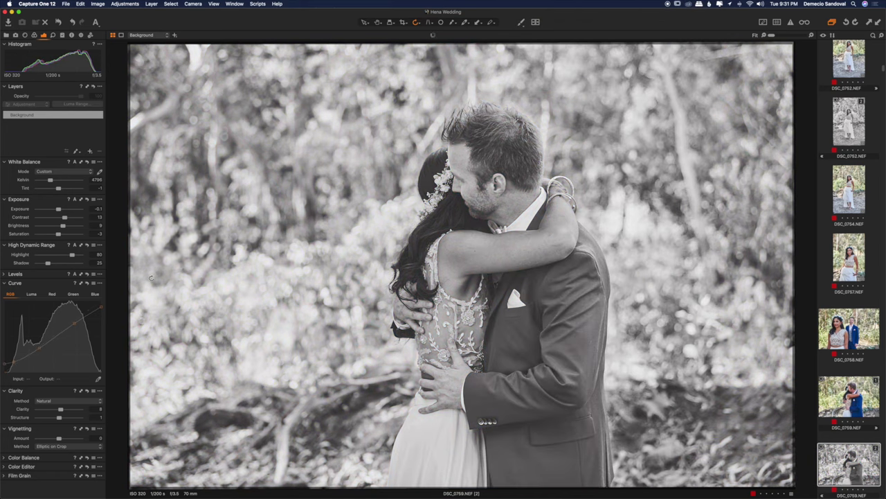
click(97, 209)
Carry the colour adjustments of DSC_0759 over to DSC_0761 and DSC_0763, giving DSC_0763 an exposure of 0 and 4745 K.
click(836, 467)
key(Down)
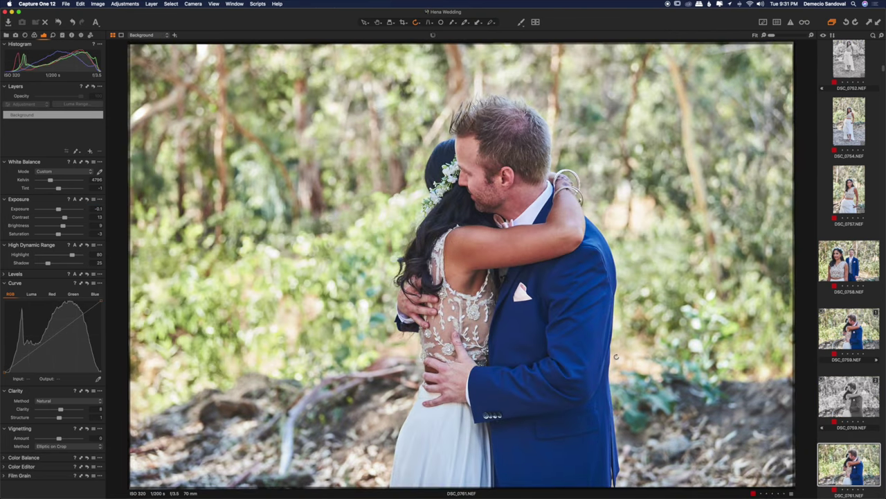
click(95, 209)
key(Down)
Lower the brightness of DSC_0763.
click(90, 226)
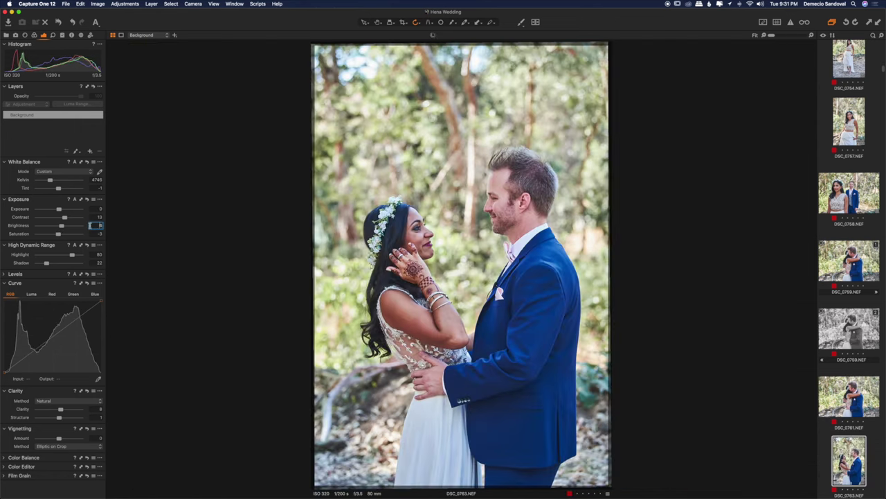
key(Down)
key(Down)
key(Down)
Convert a variant of the couple's shot to black and white with a user style.
click(522, 23)
mouse_move(551, 36)
click(630, 379)
Step through the couple shots up to DSC_0798 and check their white balance, exposure and tones.
key(Down)
key(Right)
key(Right)
key(Right)
key(Right)
key(Right)
key(Right)
key(Right)
key(Right)
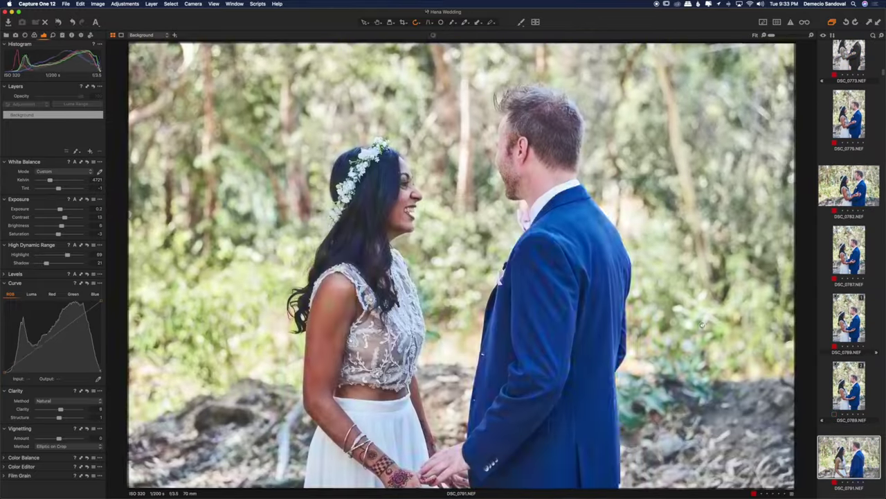
key(Right)
key(Right)
key(Right)
key(Right)
key(Right)
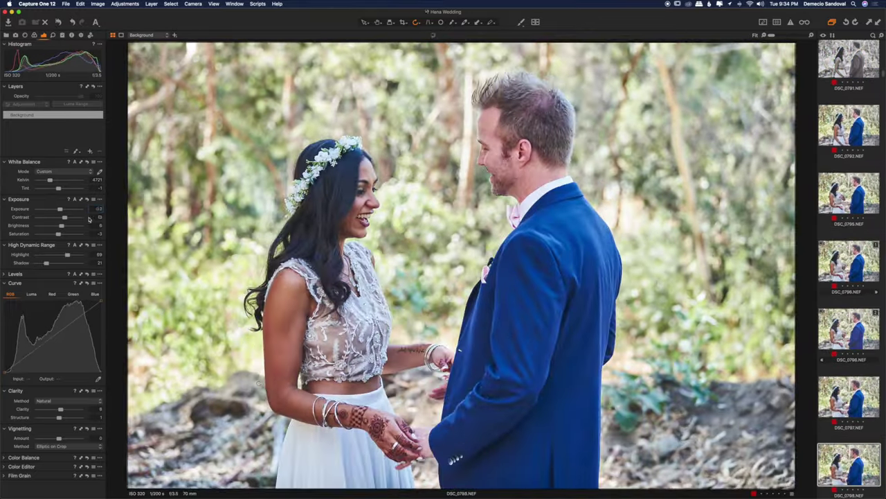
Move on to DSC_1723 and carry over the adjustments of the preceding couple shots.
key(Right)
key(Right)
key(Right)
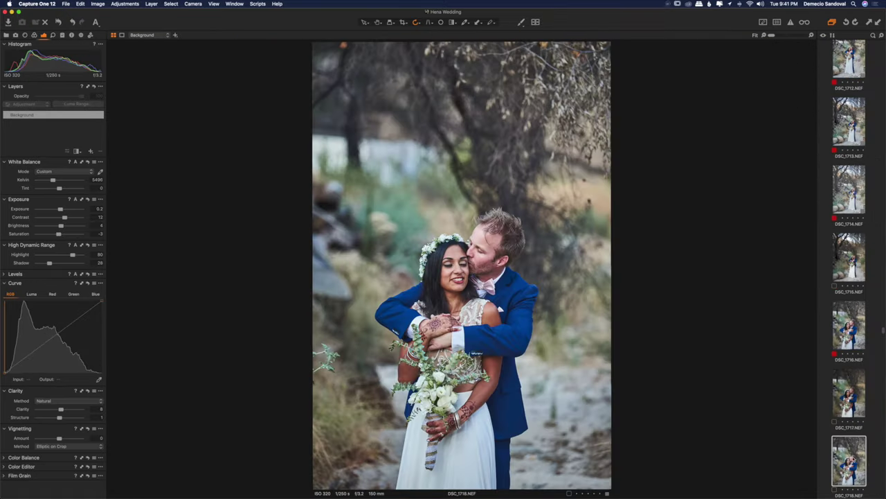
key(Right)
key(Right)
key(Right)
key(Right)
key(Right)
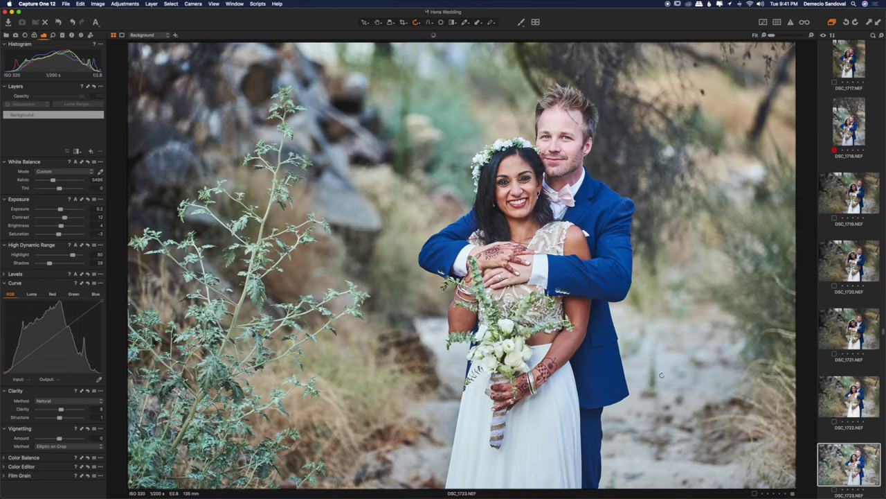
Set the exposure of DSC_1723 to 0 and its brightness to 1, and tag the shot red.
click(99, 208)
key(Down)
key(Down)
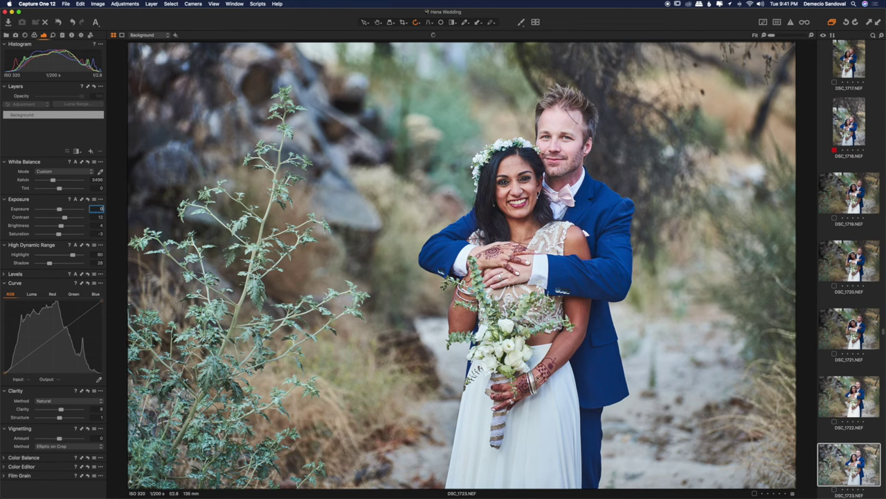
click(847, 460)
click(104, 226)
key(Down)
key(Down)
key(Down)
key(Down)
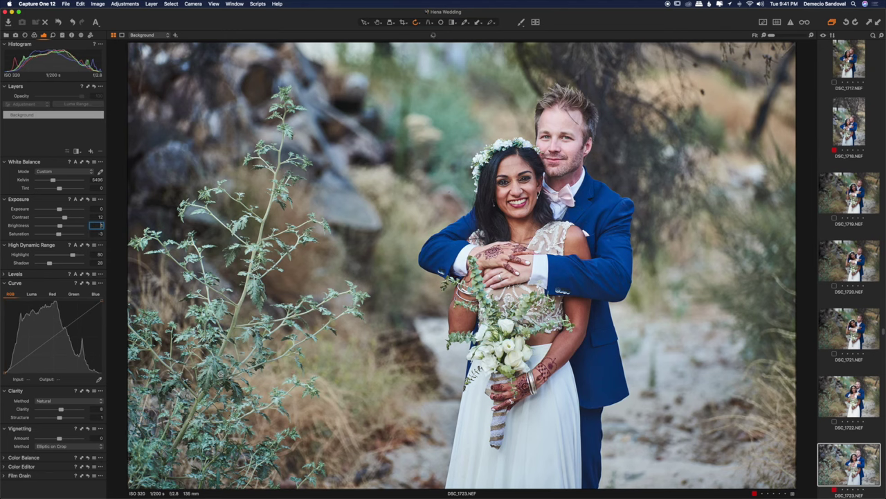
Carry the adjustments of DSC_1723 over to DSC_1724 and apply the user style Matte to it.
click(834, 458)
key(Down)
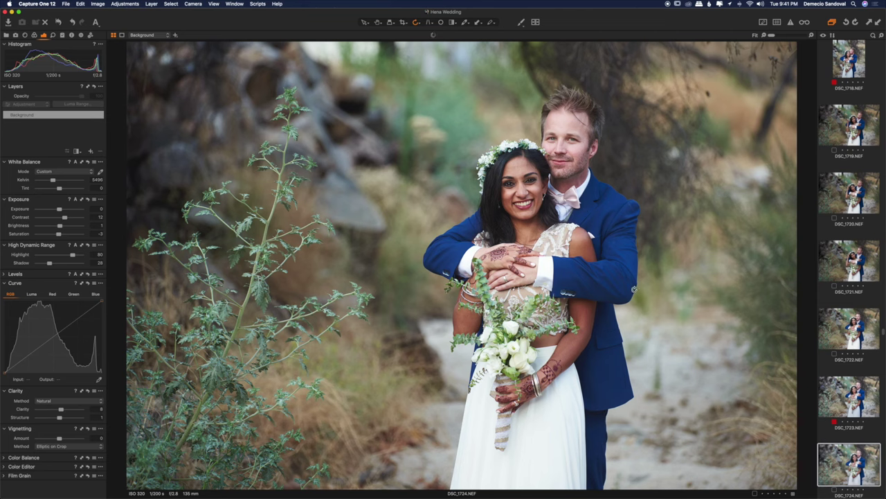
click(525, 23)
mouse_move(544, 34)
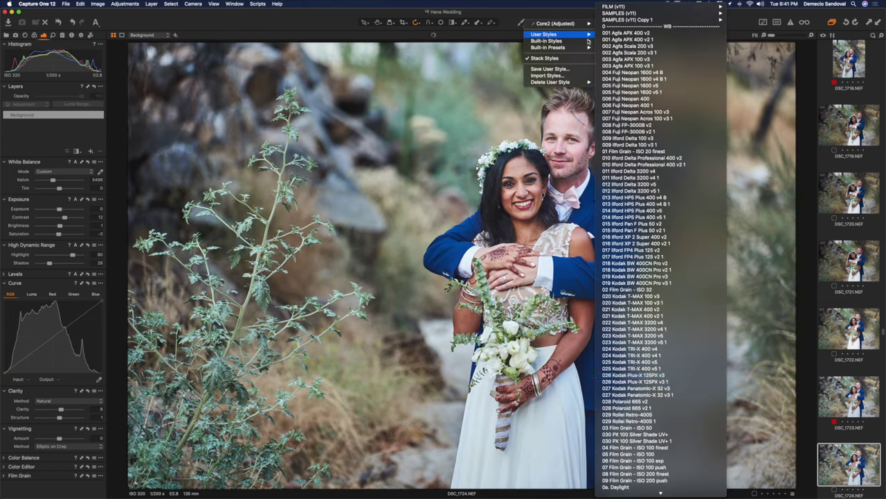
scroll(633, 475, down, 10)
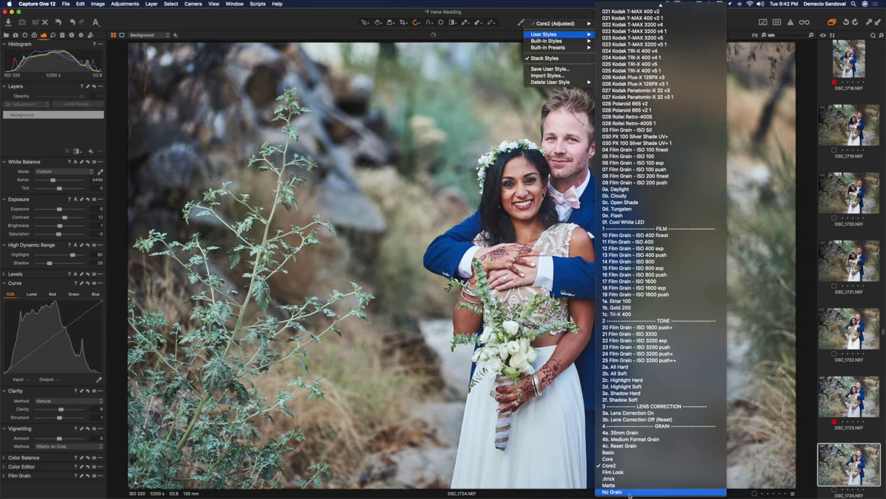
click(632, 483)
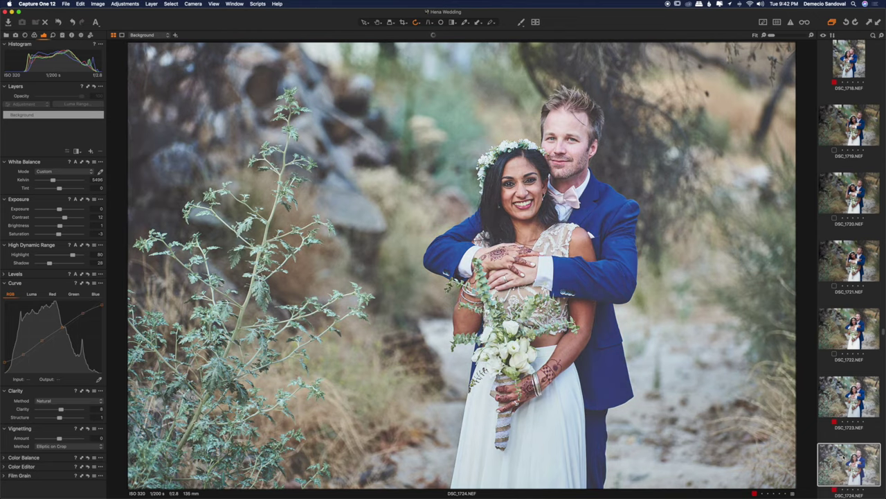
Apply the adjustments of DSC_1723 to DSC_1726, DSC_1729 and DSC_1728, ending on DSC_1728.
key(Right)
key(Right)
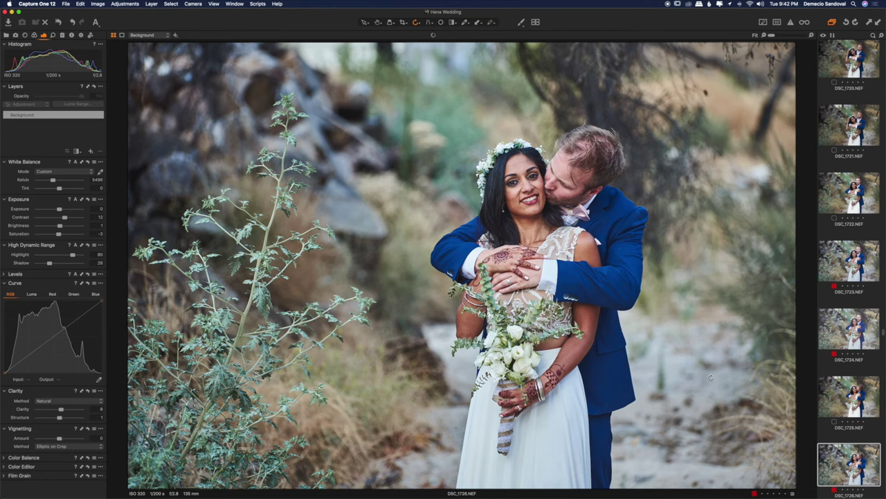
key(Right)
key(Right)
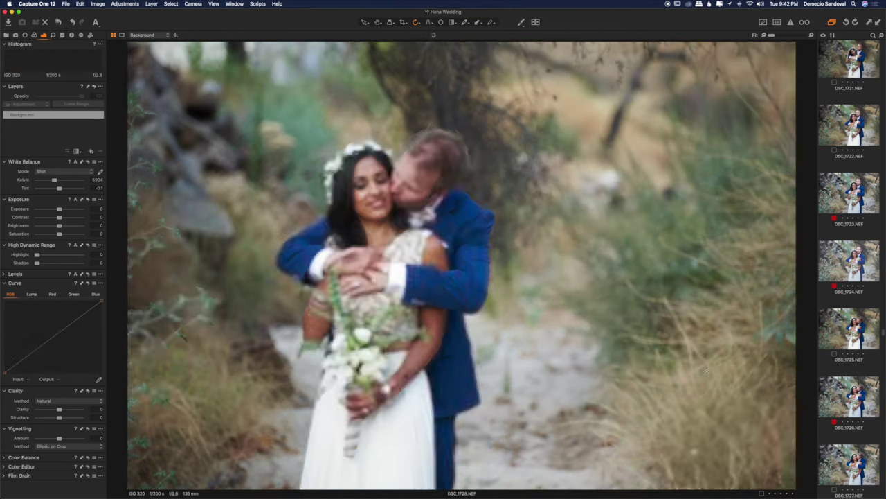
key(Right)
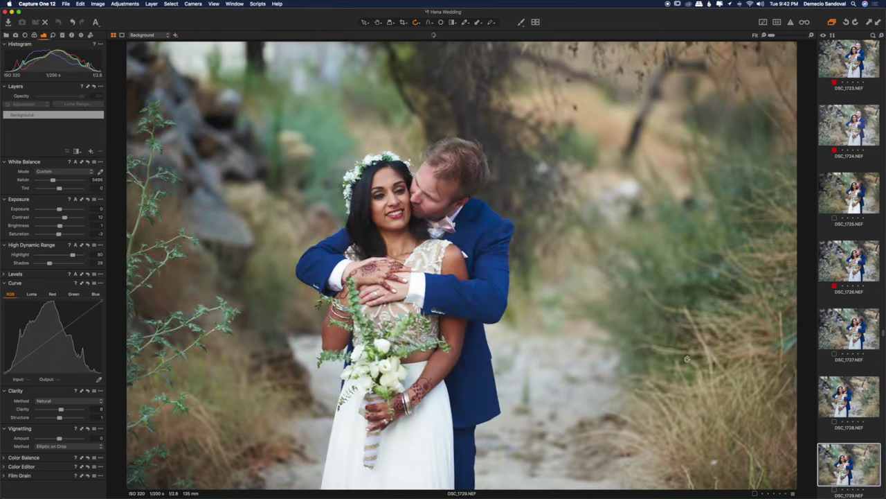
key(Left)
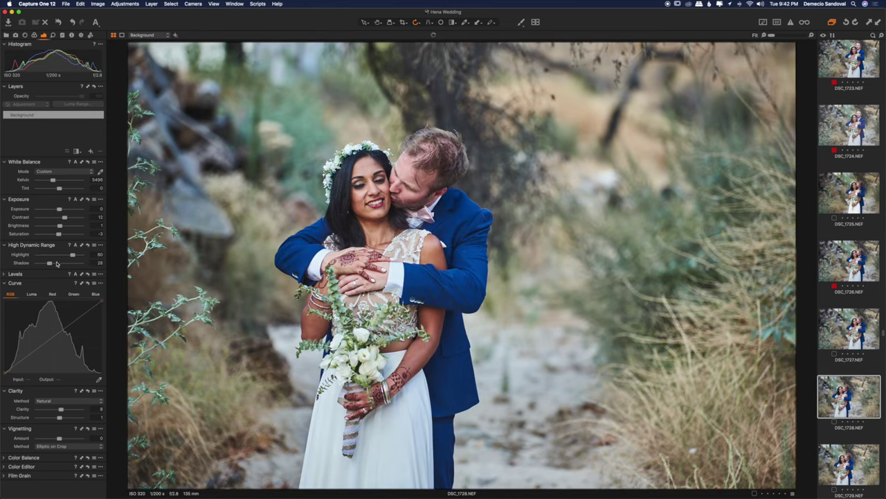
Raise the shadow recovery of DSC_1728 to about 32 and set its exposure to 0.1.
drag(53, 264, 56, 266)
click(97, 208)
text(.1)
key(Return)
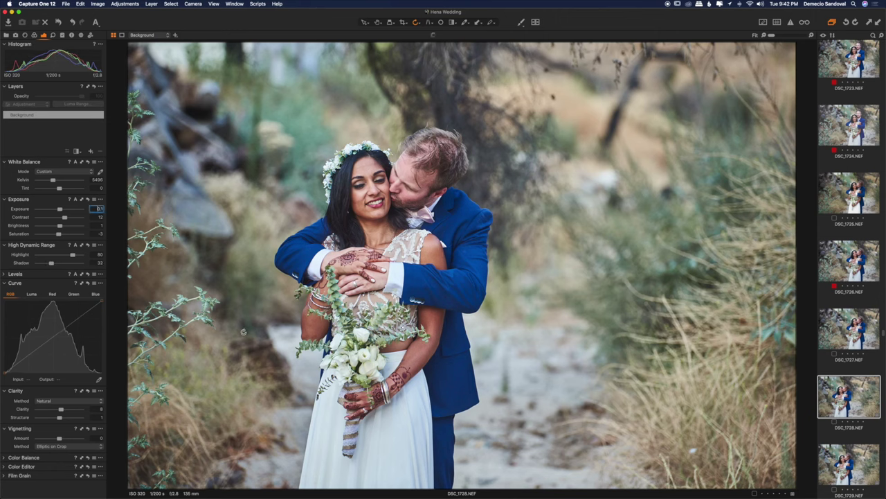
Copy the adjustments of DSC_1728 and apply them to DSC_1730.
click(847, 397)
key(Down)
key(Down)
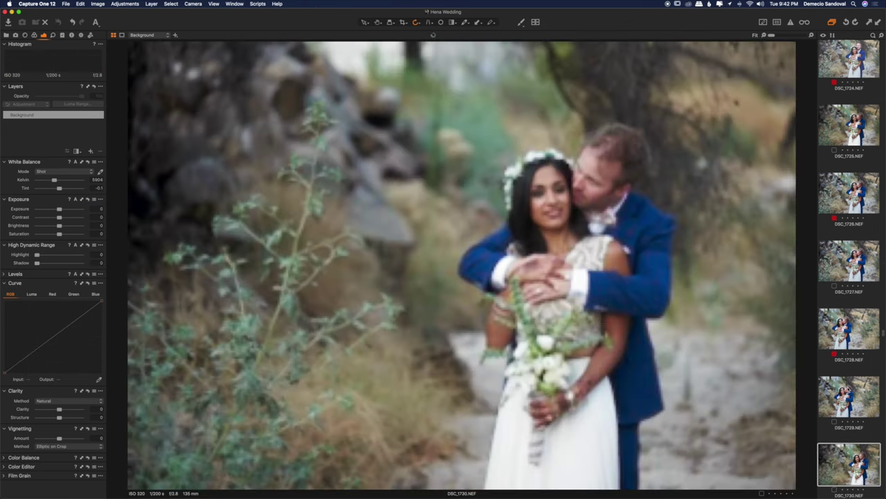
key(super+shift+v)
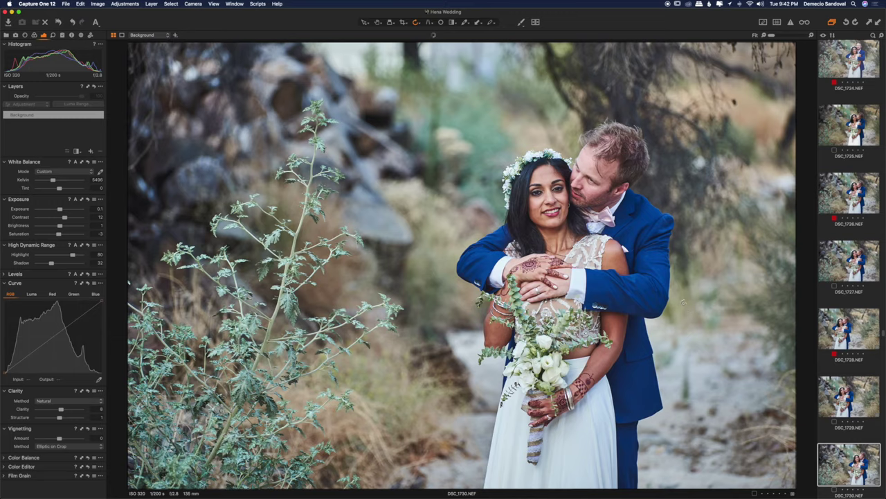
Move on to DSC_1734, carry over the adjustments of DSC_1730, tag it red and set highlight recovery to 83.
key(Right)
key(Right)
key(Right)
key(Right)
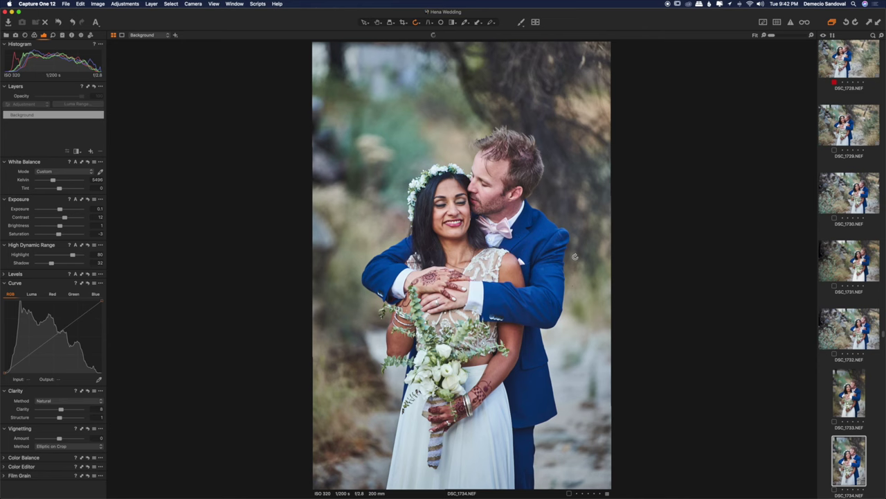
key(minus)
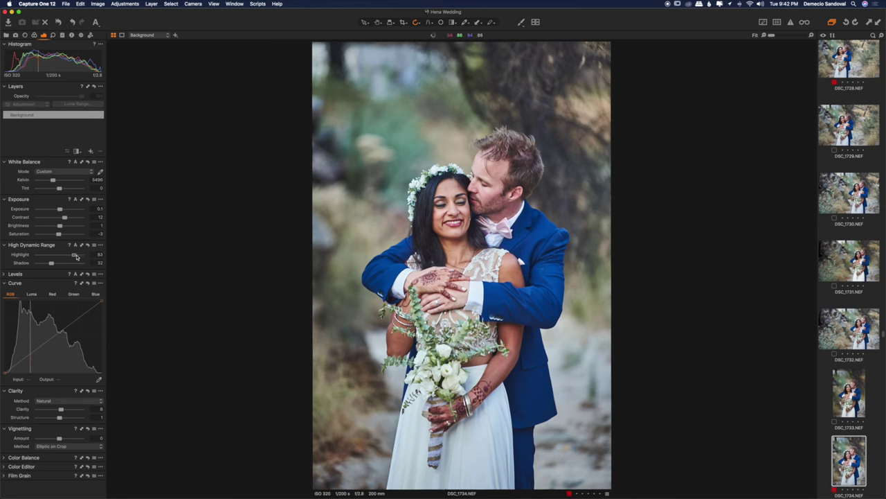
Clone a second variant of DSC_1734 and apply the user style Matte to it.
key(F8)
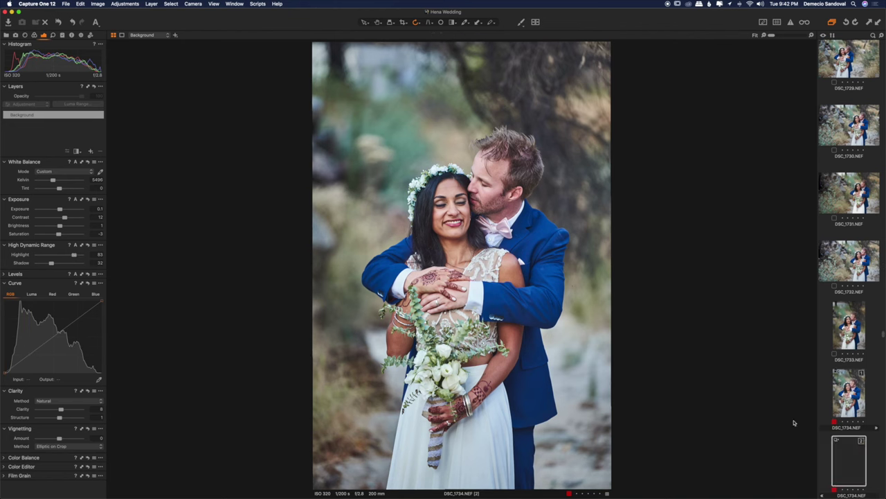
click(522, 23)
mouse_move(560, 36)
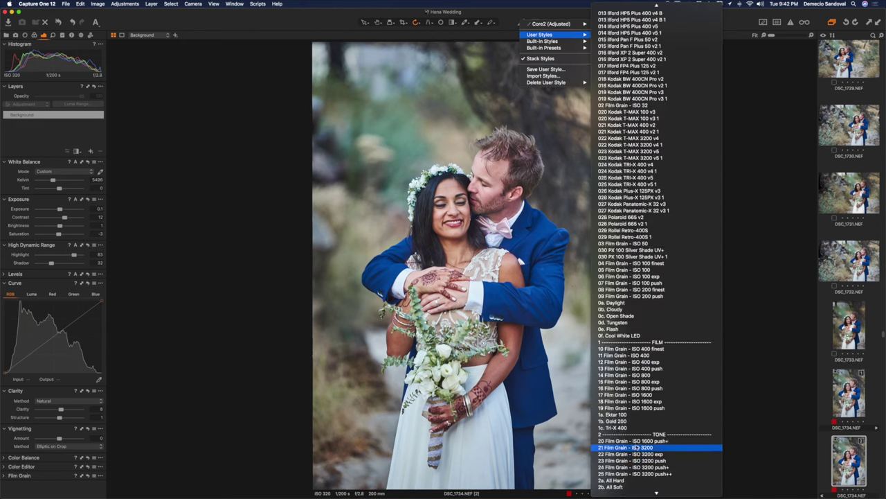
click(618, 485)
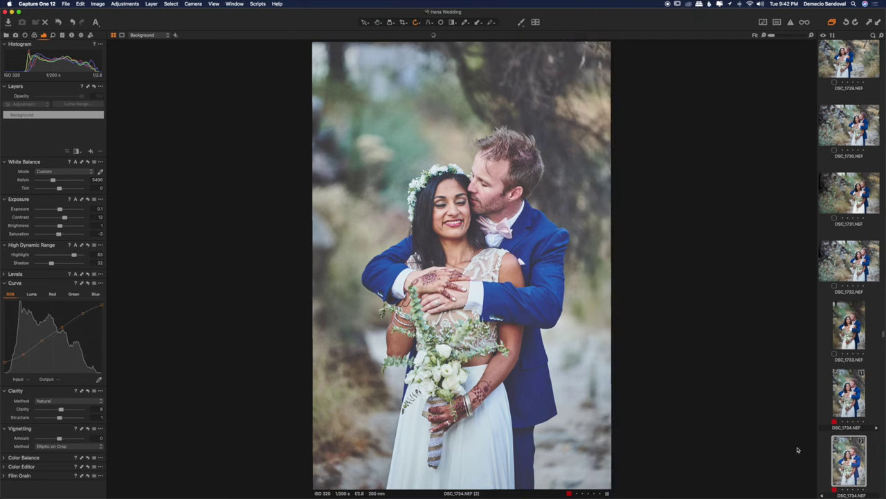
Move on to DSC_1736, apply the copied adjustments to it and tag it red.
key(Right)
key(Right)
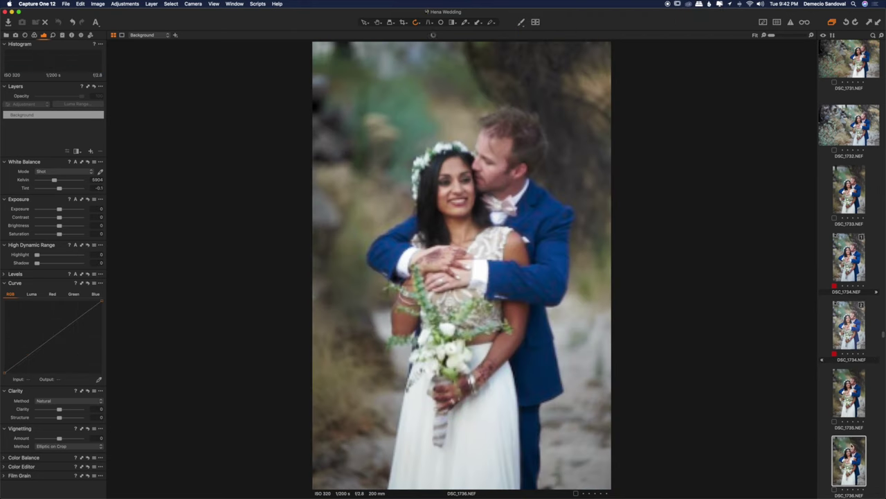
key(super+shift+v)
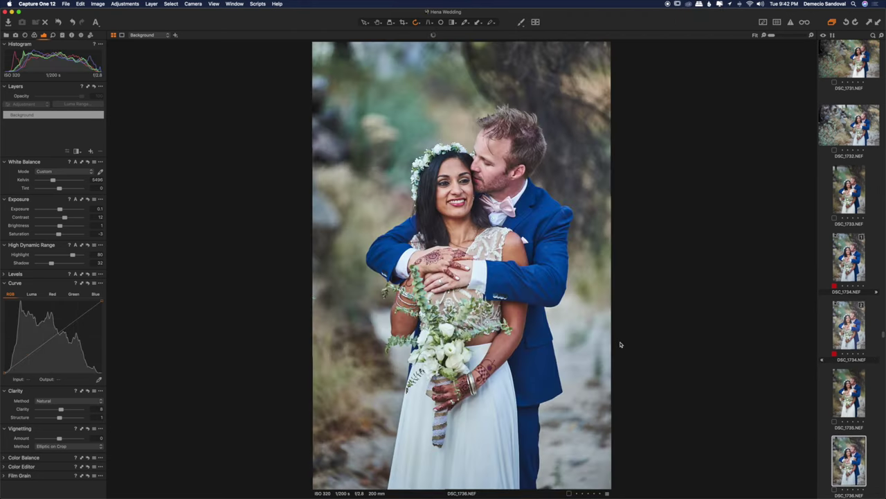
key(Right)
key(Right)
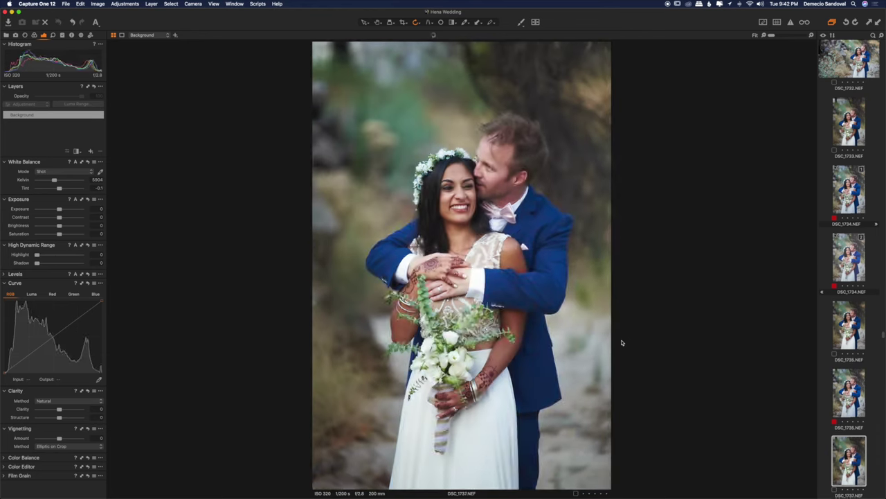
Apply the copied adjustments to DSC_1738 and DSC_1740 and tag both shots red.
key(Right)
key(Right)
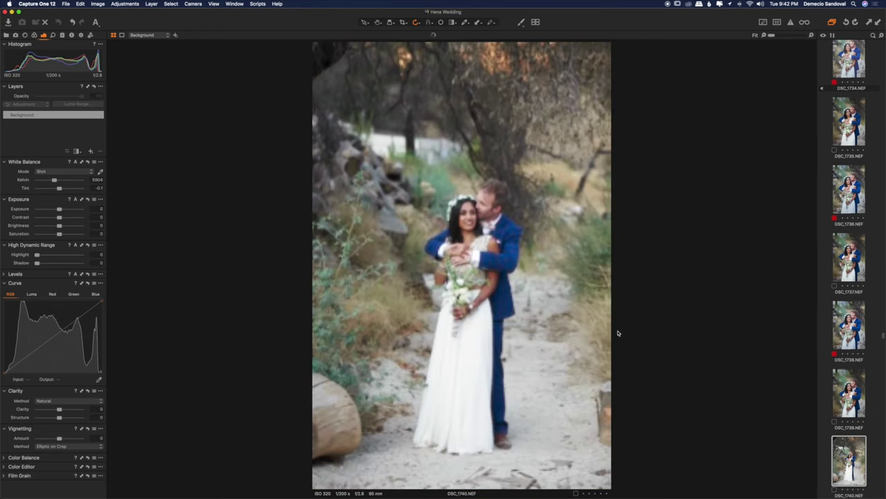
key(Right)
key(Right)
key(Right)
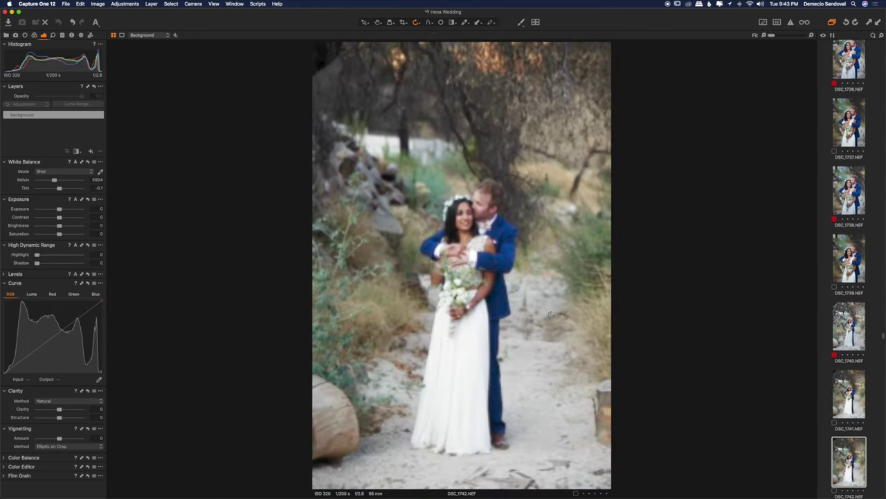
Continue through the series to the second variant of DSC_1763 and apply the user style Basic to it.
key(Right)
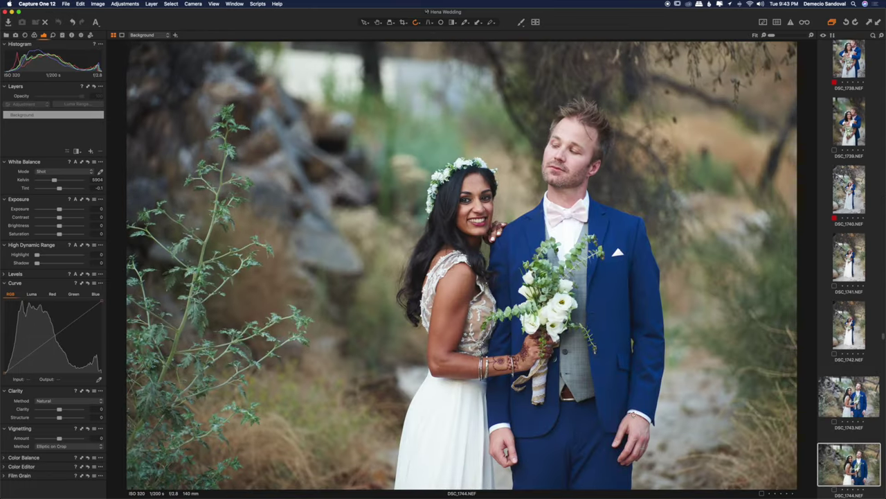
key(Right)
key(Right)
key(Right)
key(Right)
key(Right)
key(Right)
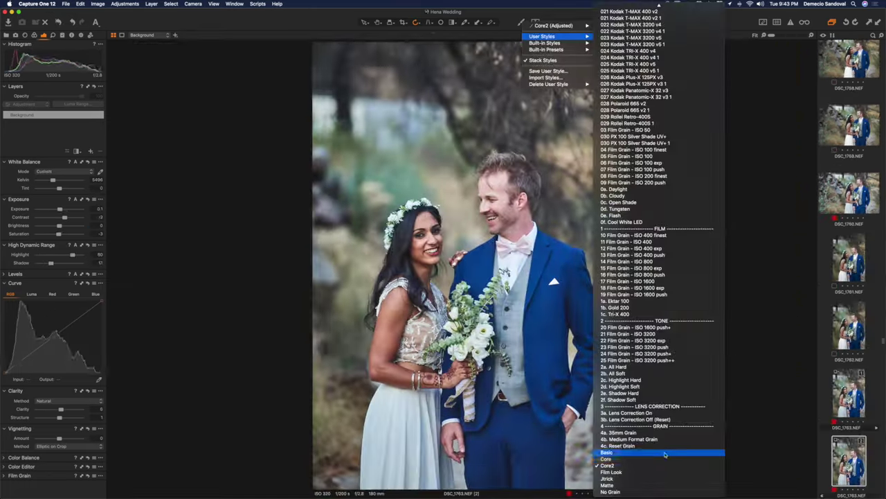
click(665, 453)
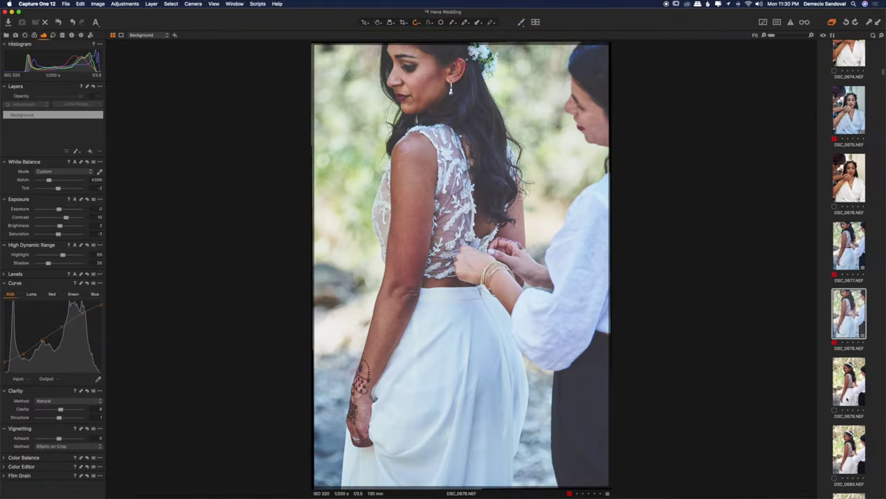
Carry the adjustments over to DSC_0679 and set its brightness to 4 and highlight recovery to 80.
key(Right)
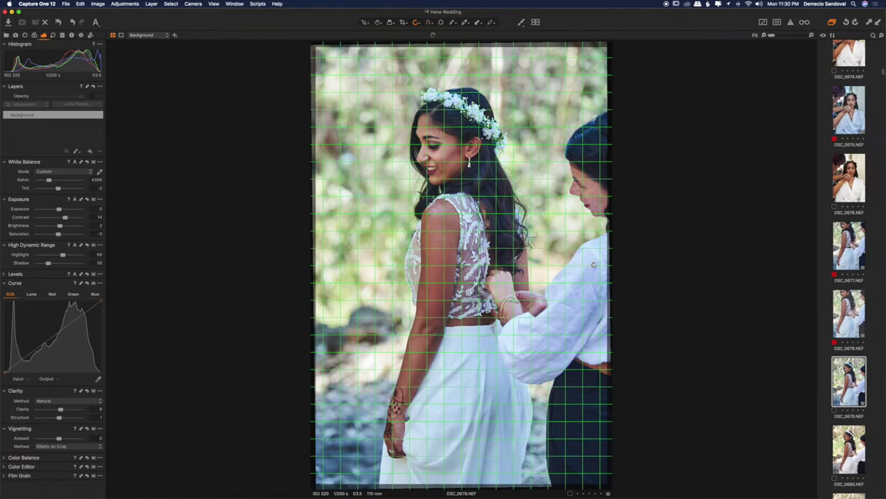
click(97, 208)
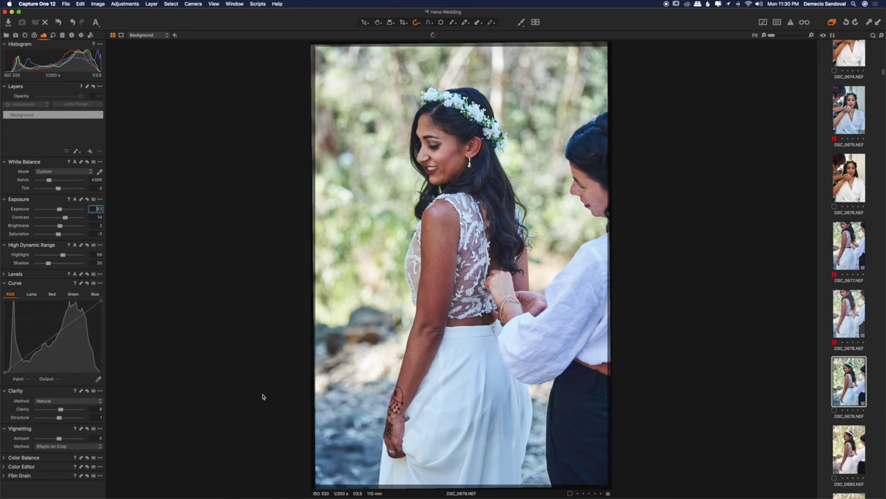
click(100, 225)
key(Up)
key(Up)
click(72, 255)
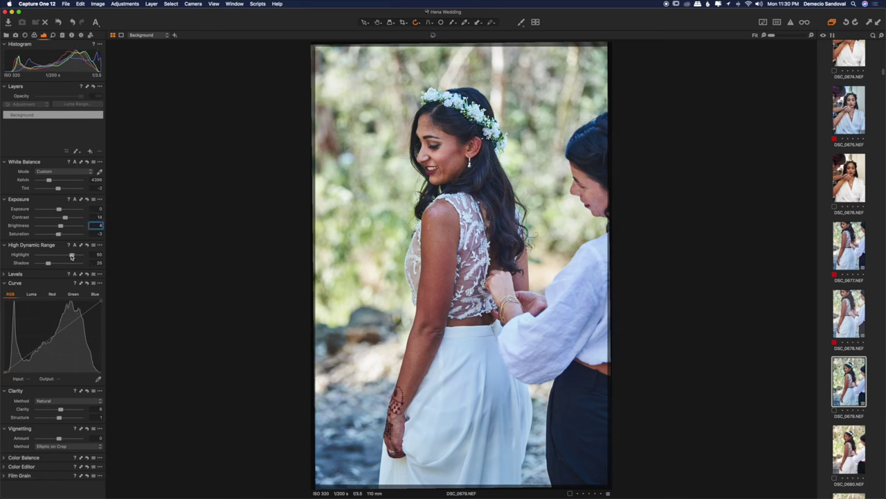
Set the exposure of DSC_0679 to -0.1 and fine-tune its white balance with a tint of -2.5.
click(97, 209)
click(97, 188)
key(shift+Tab)
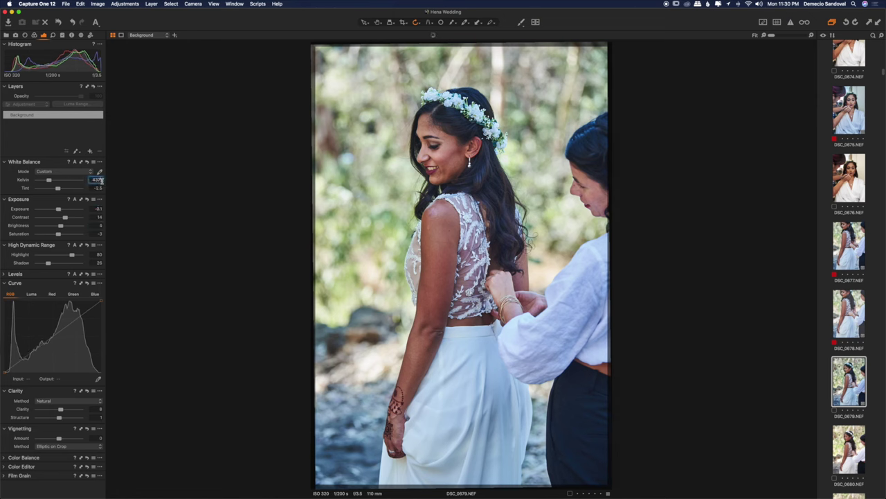
Set the brightness of DSC_0679 to 5 and its tint to -2, and tag the shot red.
click(99, 227)
key(Up)
key(Up)
key(Down)
click(93, 189)
key(Up)
key(Return)
key(minus)
Apply the adjustments of DSC_0679 to DSC_0681 and DSC_0682.
key(Down)
key(Down)
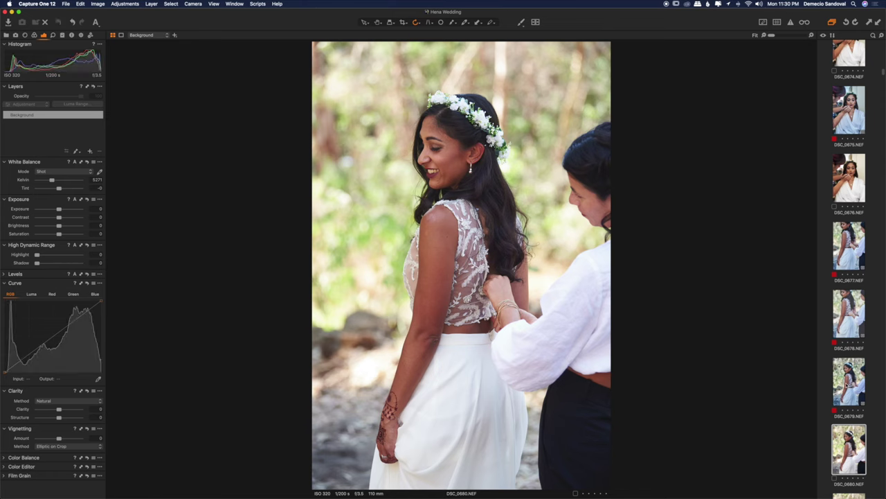
key(super+shift+v)
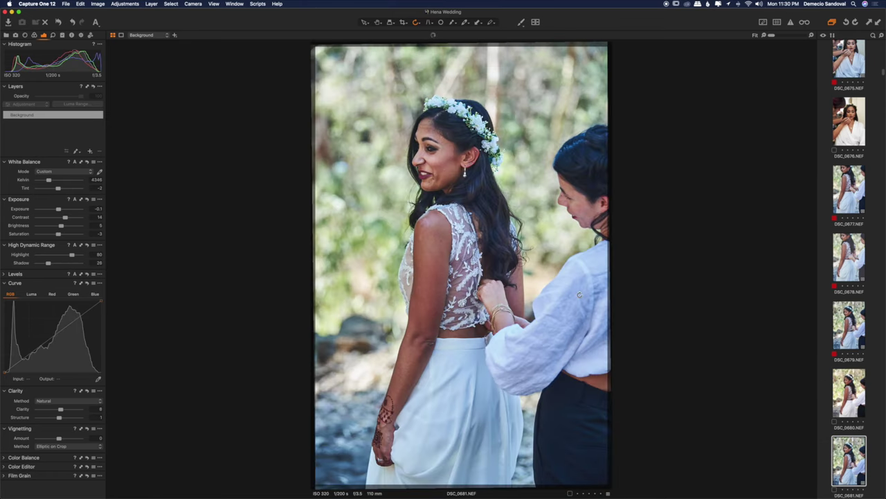
key(Down)
key(super+shift+v)
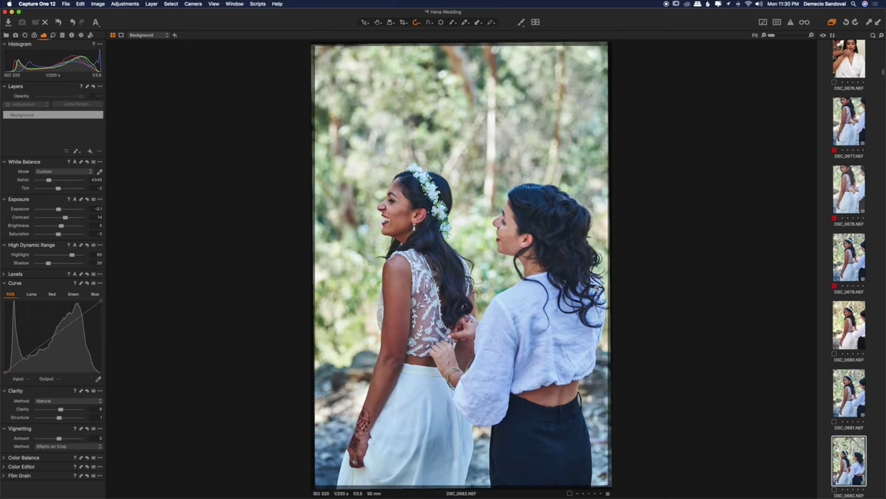
Fine-tune the exposure and the white balance Kelvin value of DSC_0682.
click(100, 207)
click(96, 179)
key(Up)
drag(587, 395, 624, 401)
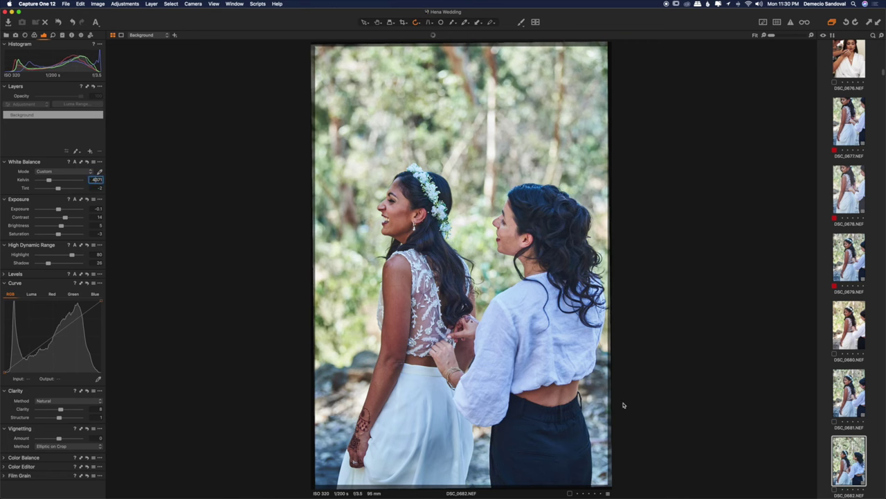
Move on from DSC_0682 to the next pick, apply the copied adjustments and fine-tune its exposure.
click(827, 469)
key(Down)
key(Down)
key(Down)
key(Down)
key(Down)
key(super+shift+v)
click(101, 208)
key(Down)
key(Down)
Apply the user style Matte to the current shot and to the one following it.
click(522, 22)
click(634, 486)
key(Down)
click(521, 22)
mouse_move(544, 38)
click(633, 486)
Move on to DSC_0696 and set its white balance Kelvin value to 4445.
key(Down)
key(Down)
key(Down)
click(96, 180)
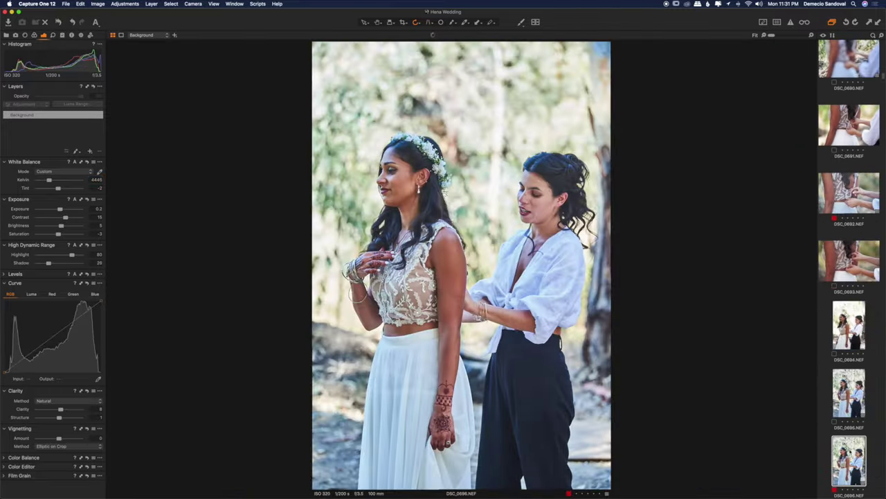
Move on to DSC_0698, fine-tune its tint and apply the user style Matte to its second variant.
key(Down)
key(Down)
click(97, 188)
click(521, 22)
click(634, 486)
Move on to DSC_0704 and adjust its contrast.
key(Down)
key(Down)
key(Down)
key(Down)
key(Down)
click(96, 216)
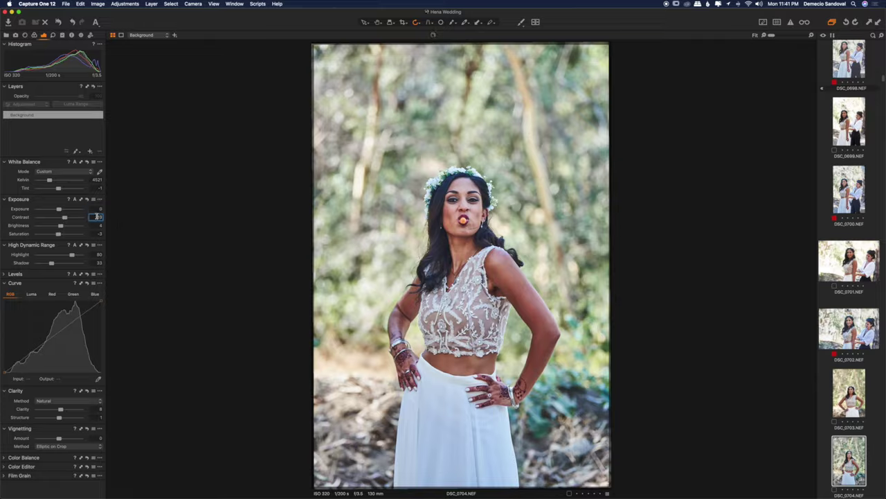
Move on to DSC_0705 and apply the user style Matte to it.
key(Down)
click(521, 22)
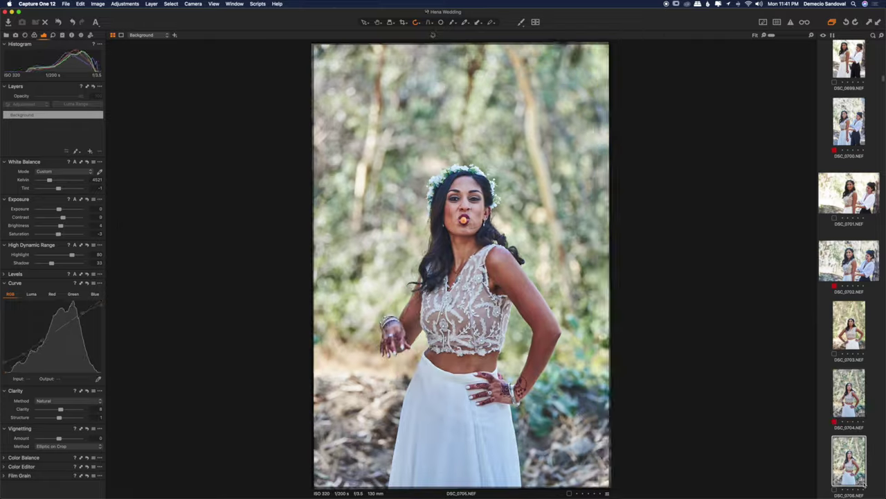
click(639, 485)
Advance six shots past DSC_0705 and adjust the exposure and brightness of the shot reached.
key(Down)
key(Down)
key(Down)
key(Down)
key(Down)
key(Down)
click(99, 208)
click(99, 225)
Move two shots further, apply the user style Matte and adjust the white balance Kelvin value.
key(Down)
key(Down)
click(521, 23)
mouse_move(543, 34)
click(637, 486)
click(96, 179)
Advance ten shots through the bride's portraits and adjust the exposure of the shot reached.
key(Down)
key(Down)
key(Down)
key(Down)
key(Down)
key(Down)
key(Down)
key(Down)
key(Down)
key(Down)
click(97, 208)
Apply the copied adjustments to the next two picks, the second being DSC_0730.
key(Down)
key(Down)
key(Down)
key(super+shift+v)
key(Down)
key(Down)
key(Down)
key(super+shift+v)
Set the exposure of DSC_0730 to -0.3 and its contrast to 10, and tag DSC_0730 and DSC_0732 red.
click(97, 209)
key(Tab)
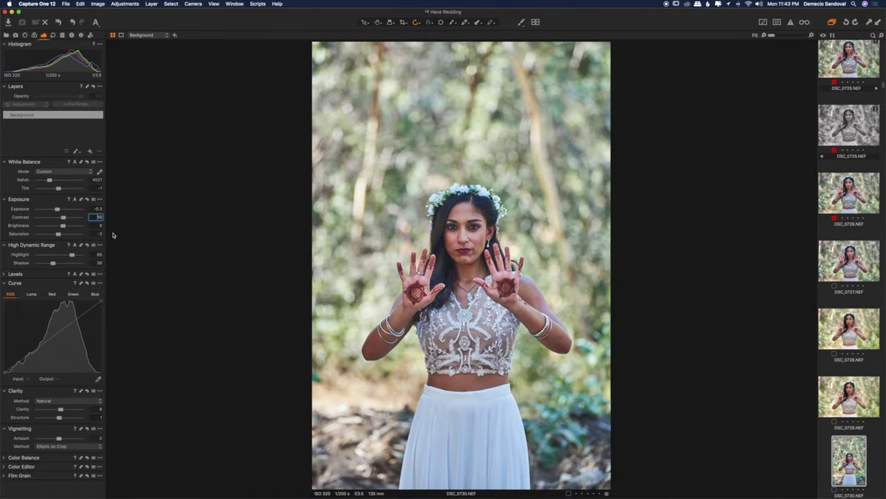
key(Return)
key(minus)
key(Down)
key(Down)
key(minus)
Move on past the second variant of DSC_0735 and adjust the exposure of the shot after it.
key(Down)
key(Down)
key(Down)
key(Down)
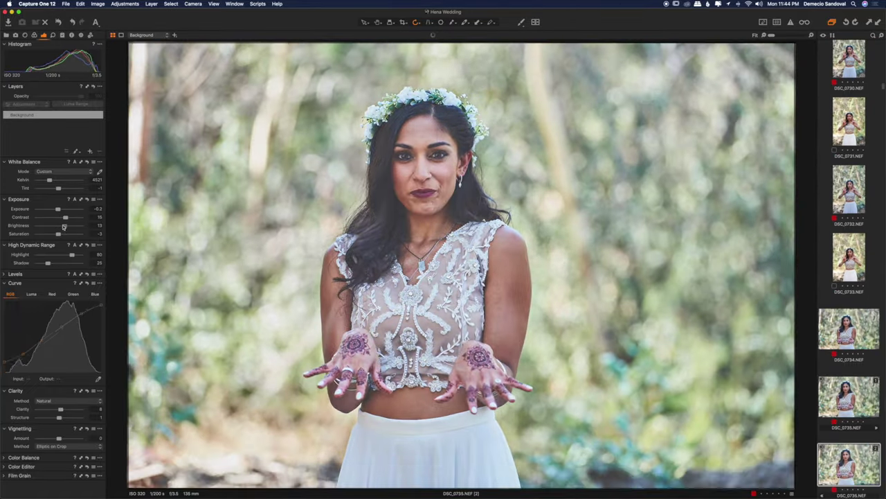
key(Down)
click(96, 208)
Advance four more shots and apply the copied adjustments to the shot reached.
key(Down)
key(Down)
key(Down)
key(Down)
key(super+shift+v)
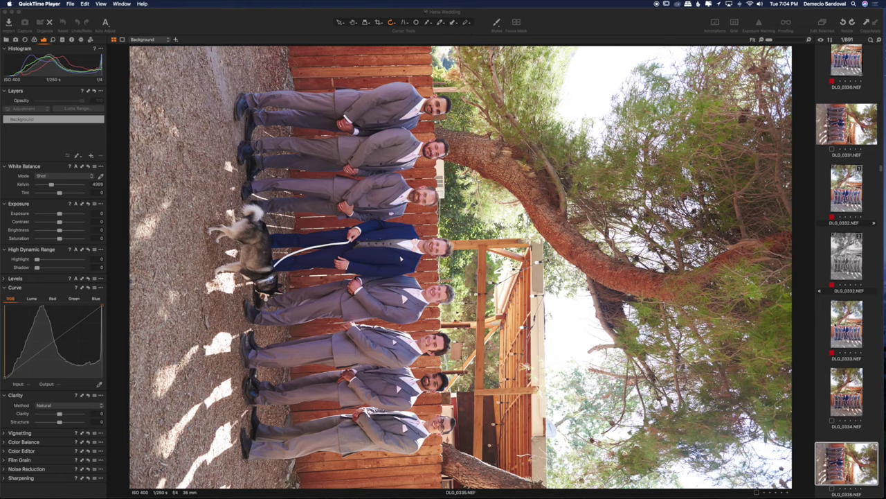
Compare DLG_0333 with DLG_0336, then set the contrast of DLG_0333 to 11.
click(831, 326)
scroll(865, 316, down, 2)
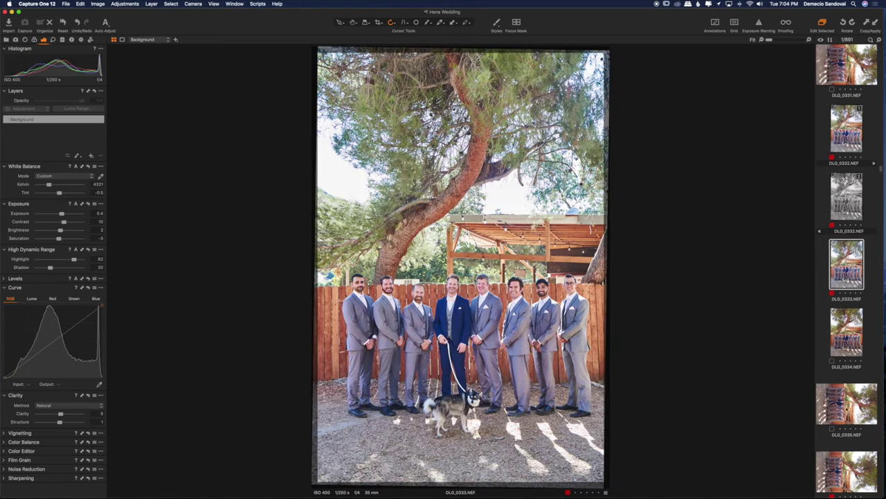
click(848, 460)
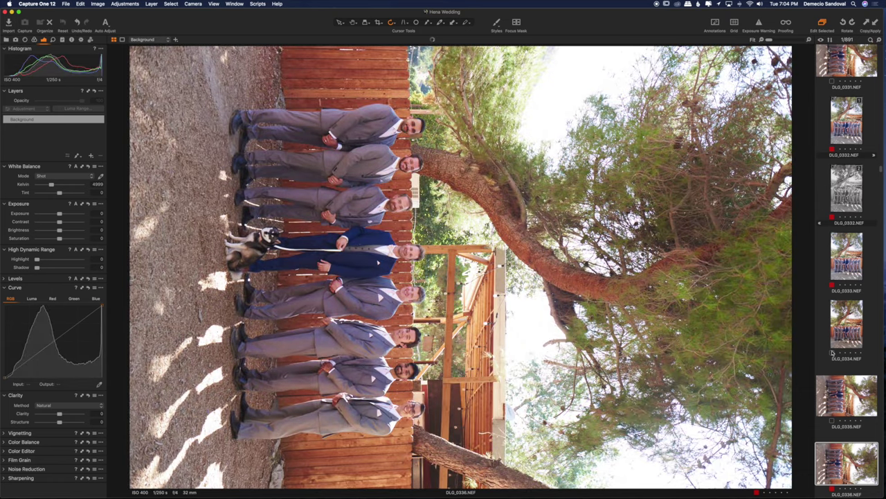
click(846, 258)
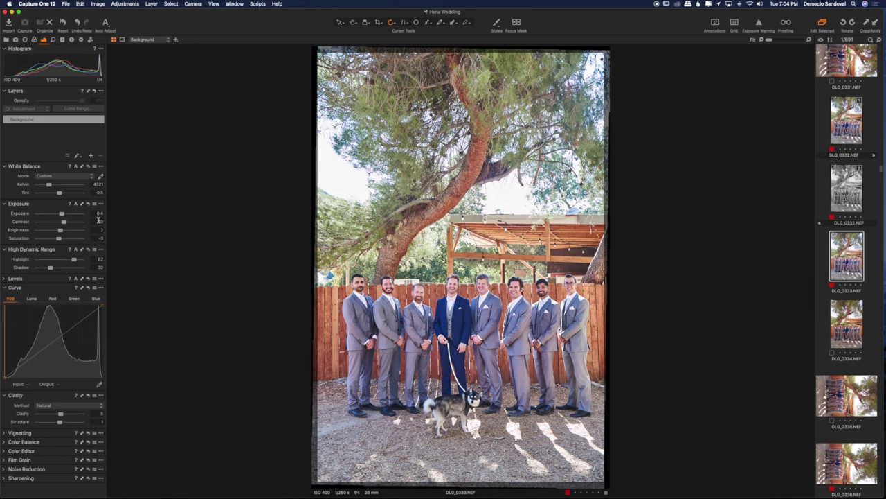
click(98, 222)
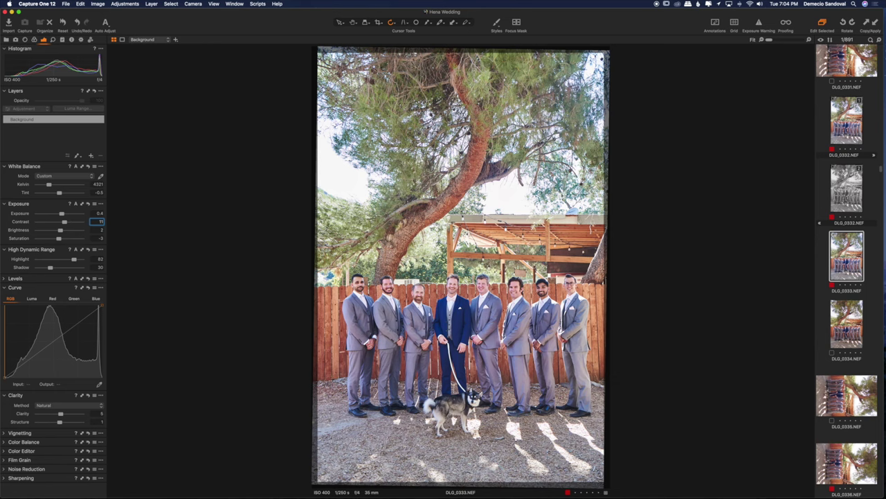
key(Return)
Apply the adjustments of DLG_0333 to DLG_0336 and rotate it counterclockwise to upright.
click(856, 450)
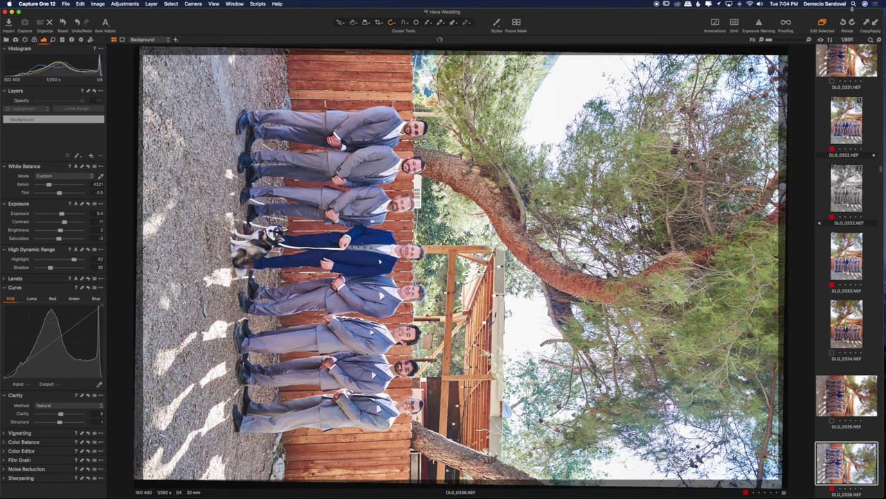
click(843, 22)
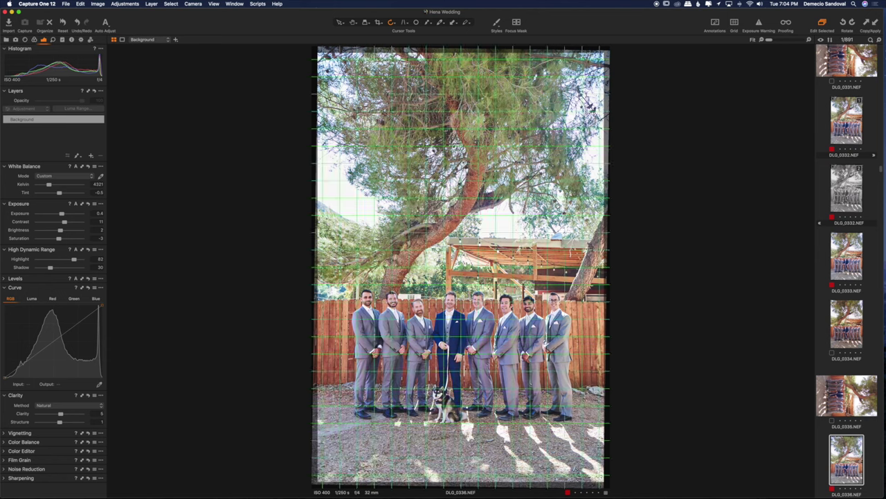
Set the exposure of DLG_0336 to 0.3 and its brightness to 0.
click(99, 214)
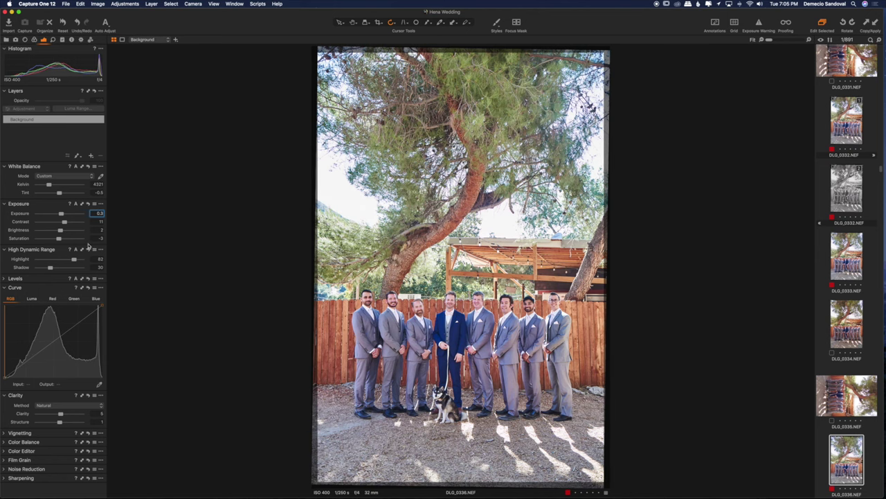
click(101, 229)
key(Down)
key(Down)
Clone a second variant of DLG_0336 in the user style 030 PX 100 Silver Shade UV+ 1 with exposure 0.1.
click(844, 463)
key(F3)
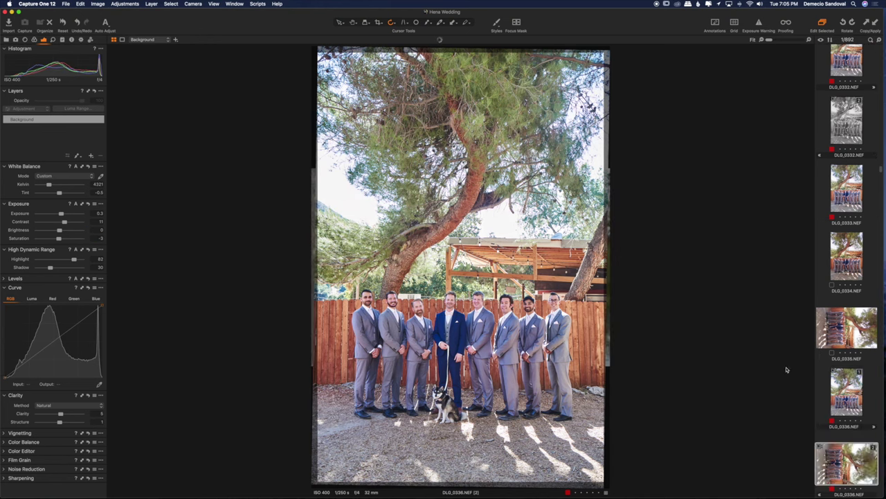
click(498, 23)
mouse_move(519, 37)
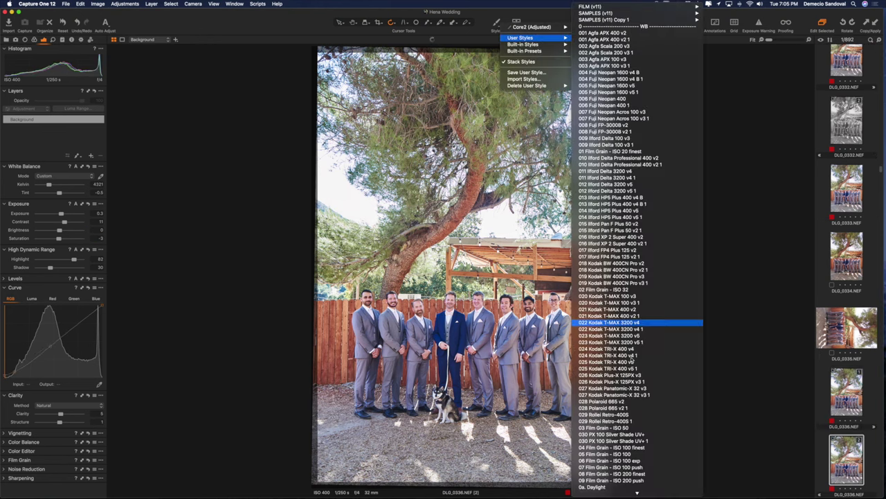
click(646, 441)
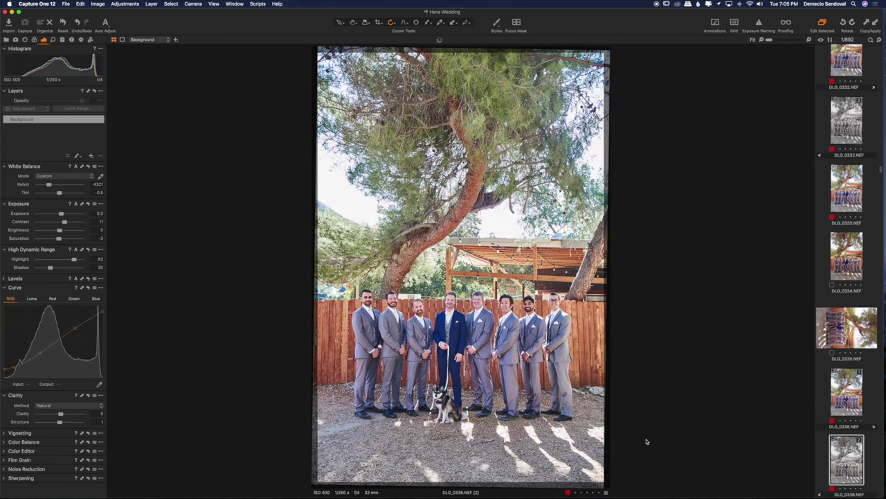
click(99, 214)
Apply the adjustments of the colour variant of DLG_0336 to DLG_0338 and rotate it counterclockwise to upright.
scroll(837, 429, down, 5)
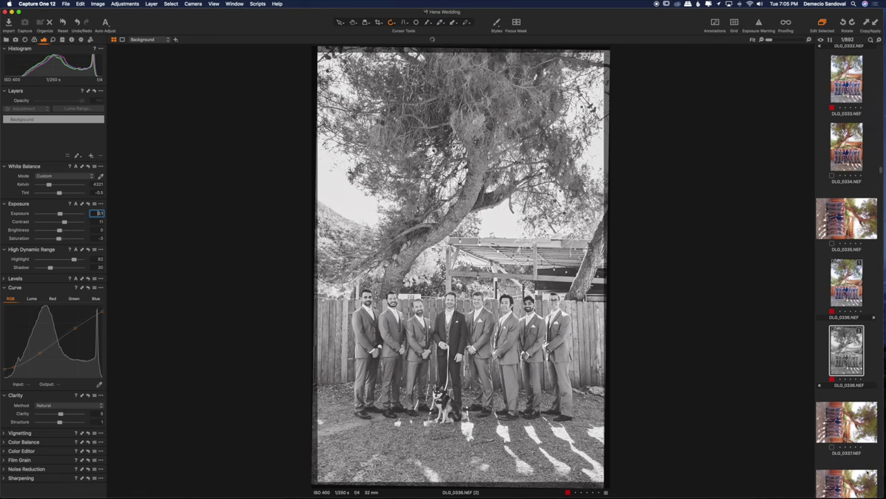
click(837, 430)
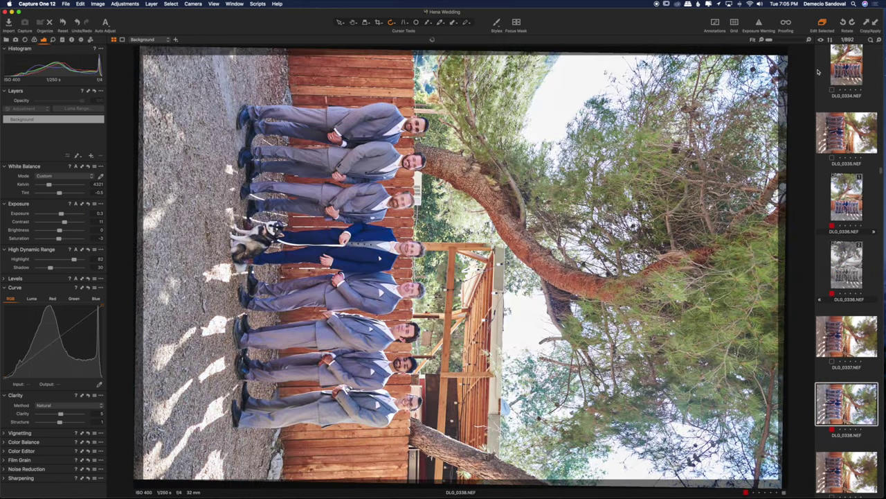
click(843, 24)
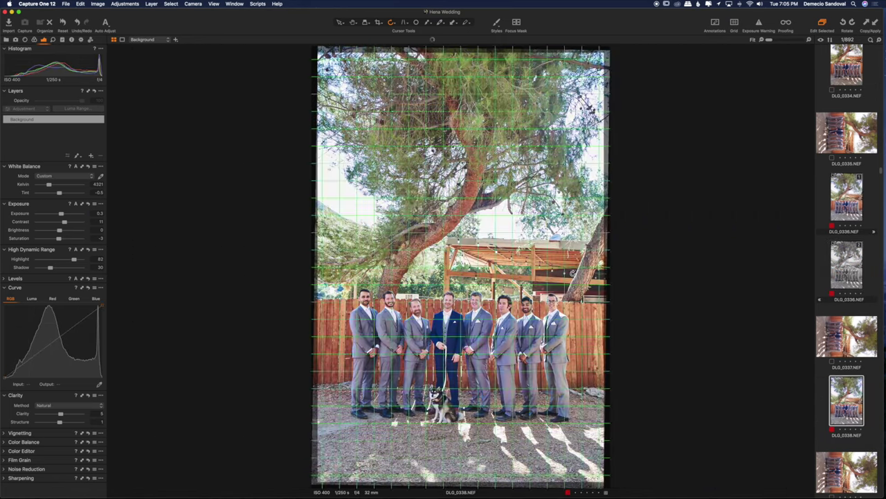
Apply the adjustments of DLG_0338 to DLG_0340 and rotate it counterclockwise to upright.
scroll(861, 407, down, 4)
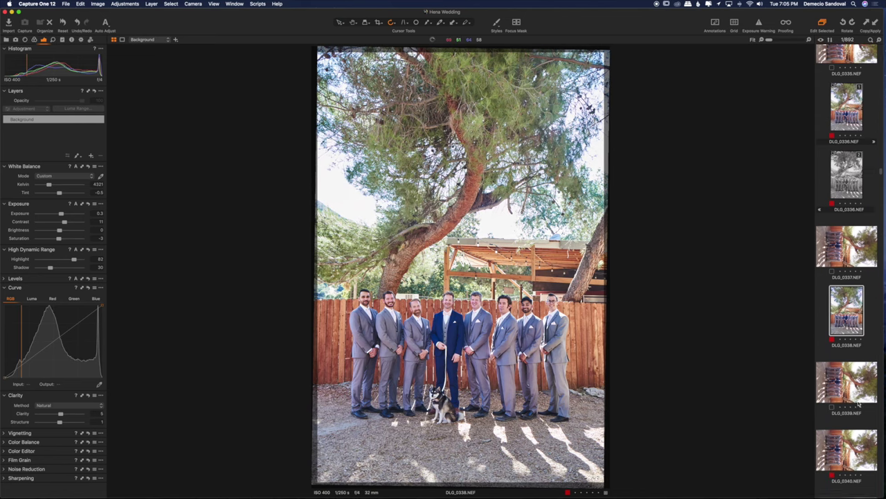
click(857, 397)
key(super+shift+v)
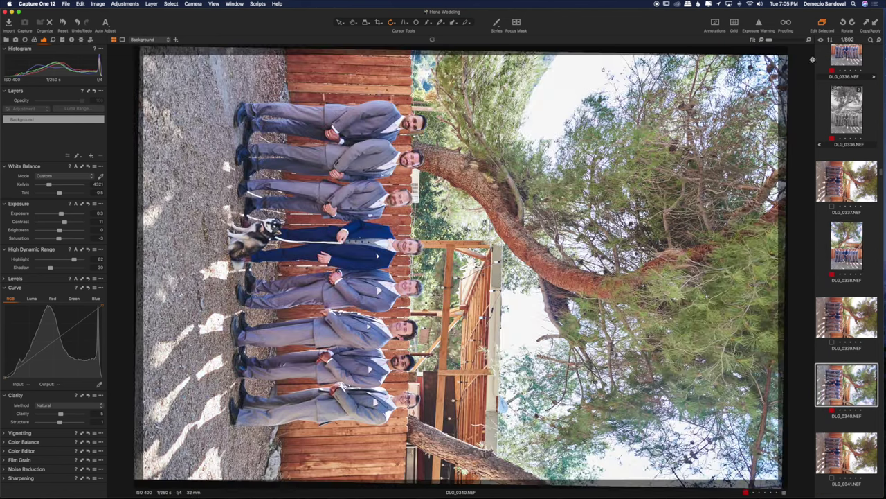
click(843, 24)
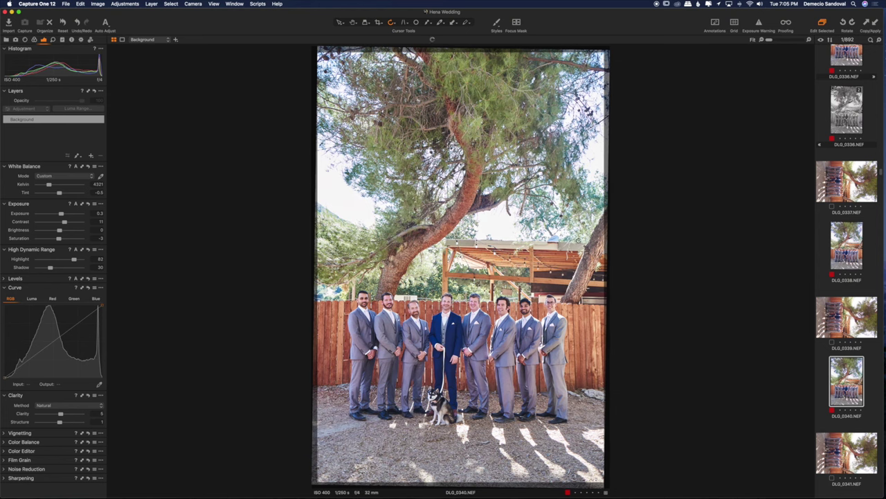
Apply the same adjustments to DLG_0342 and rotate it until the group stands upright.
scroll(828, 435, down, 6)
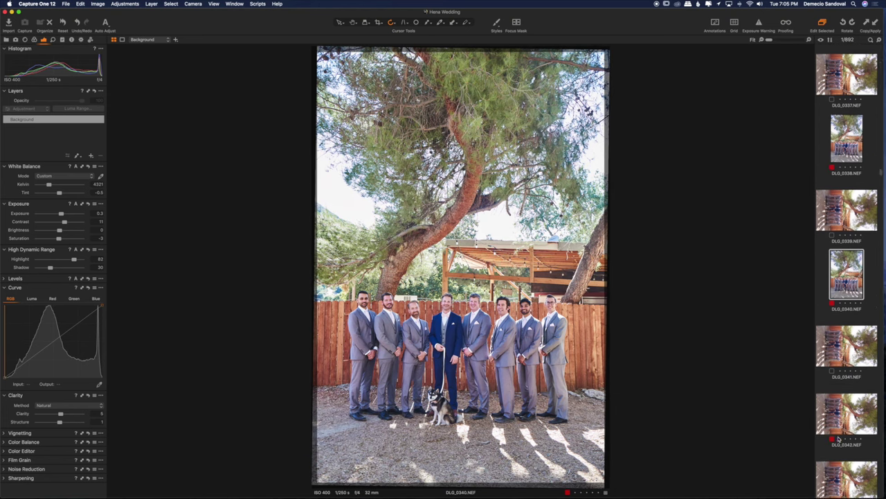
click(840, 304)
key(super+shift+v)
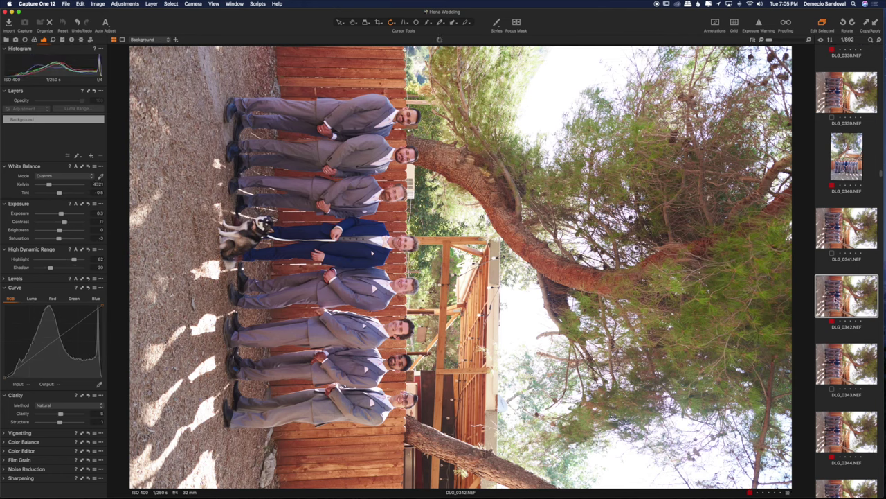
click(844, 22)
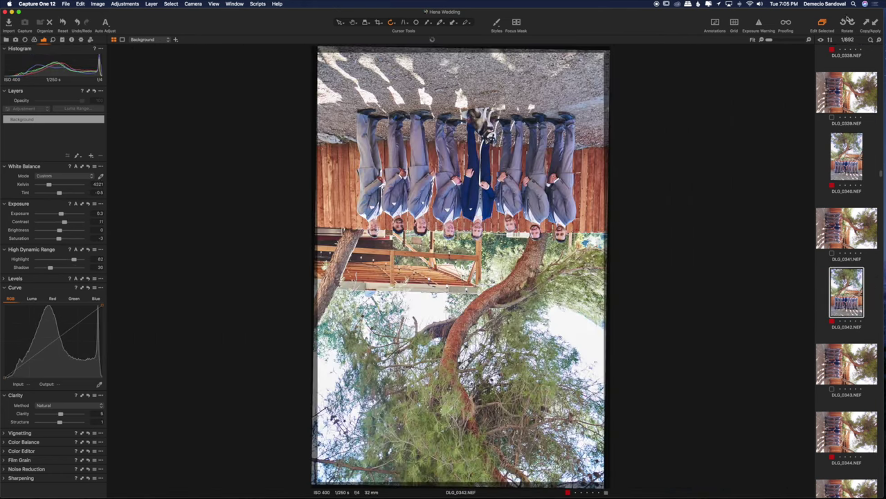
click(848, 26)
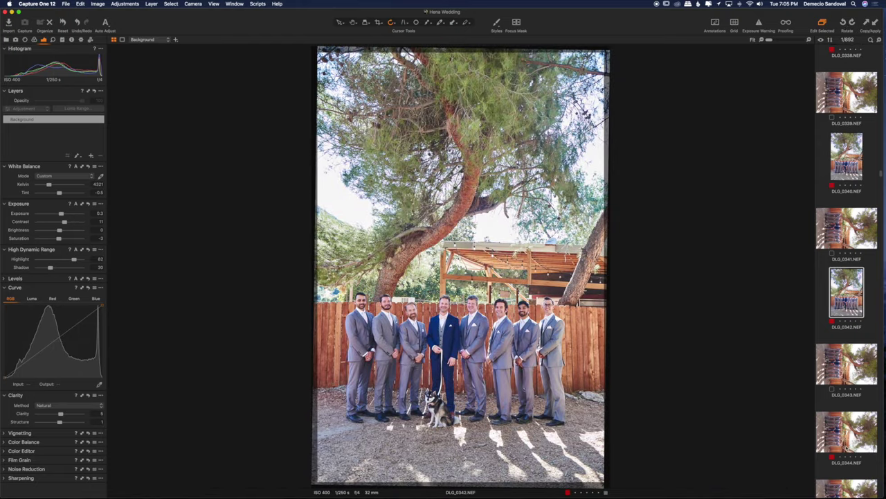
Apply the same adjustments to DLG_0344 and rotate it counterclockwise to upright.
click(846, 448)
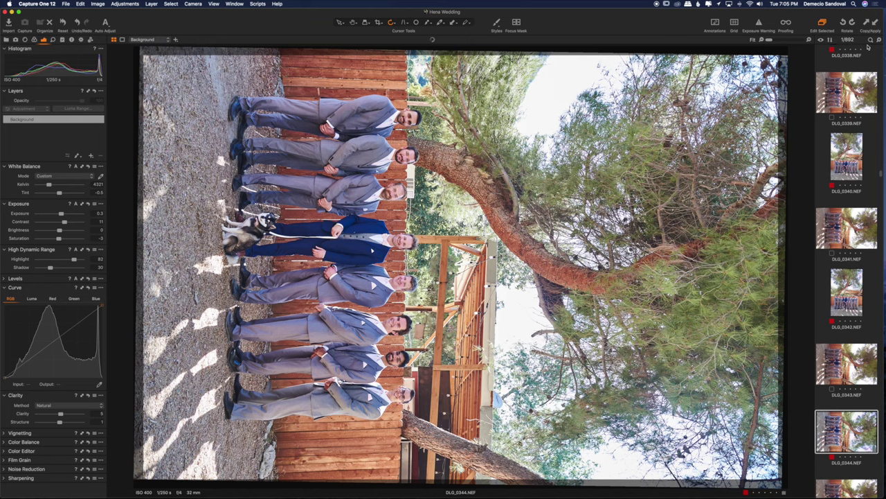
click(775, 81)
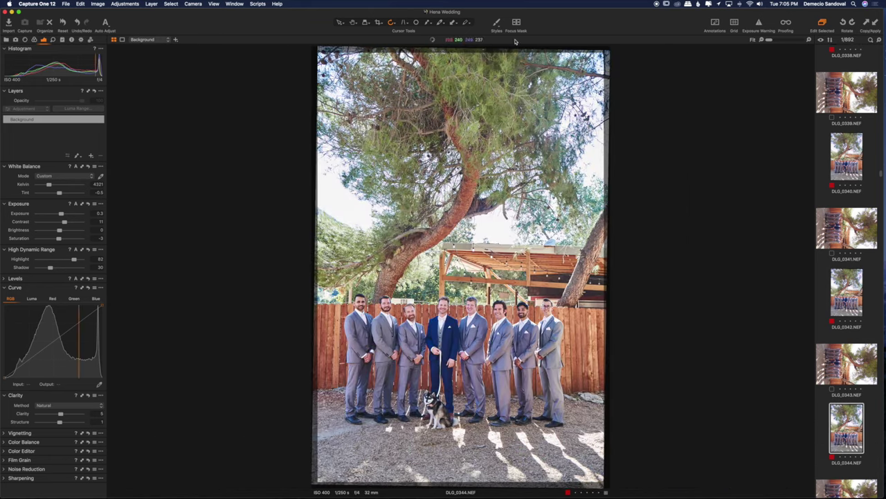
Give DLG_0344 a matte look with a user style that fades the tone curve, and open its exposure value for editing.
click(496, 23)
mouse_move(526, 37)
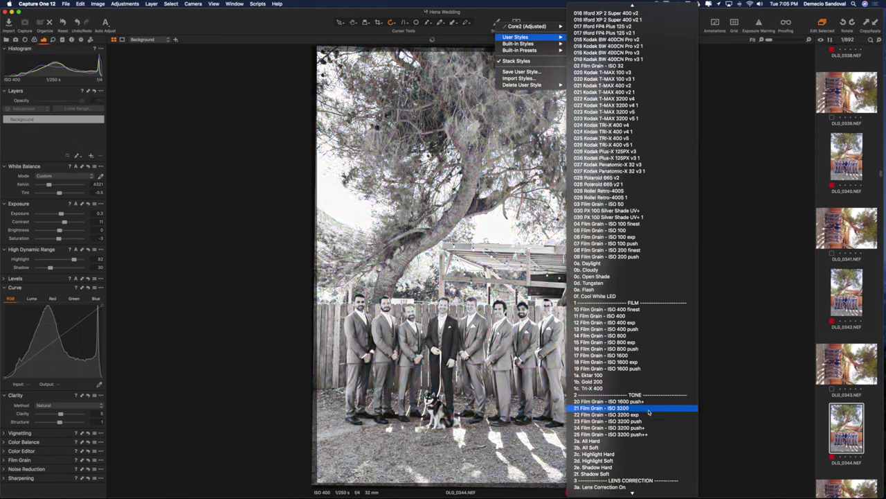
click(669, 482)
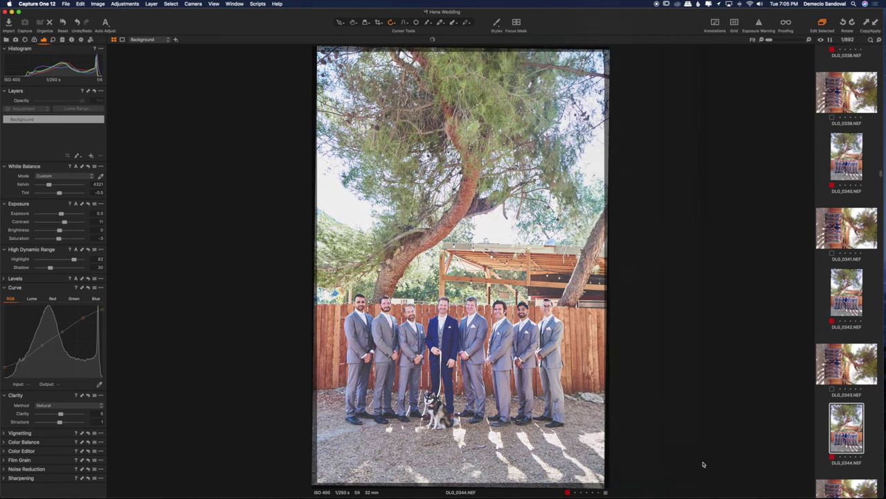
click(99, 214)
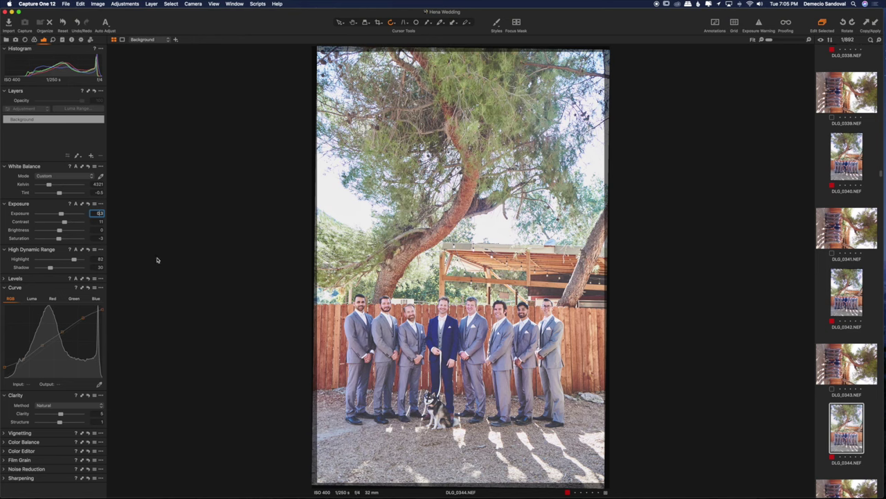
Apply the colour adjustments without the matte curve to DLG_0347 and straighten the photo.
scroll(853, 403, down, 5)
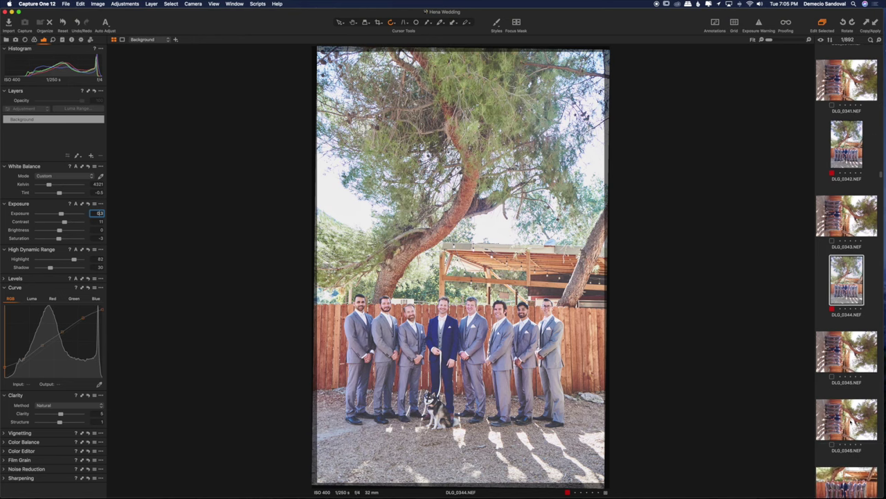
click(845, 451)
key(super+shift+v)
drag(714, 346, 724, 335)
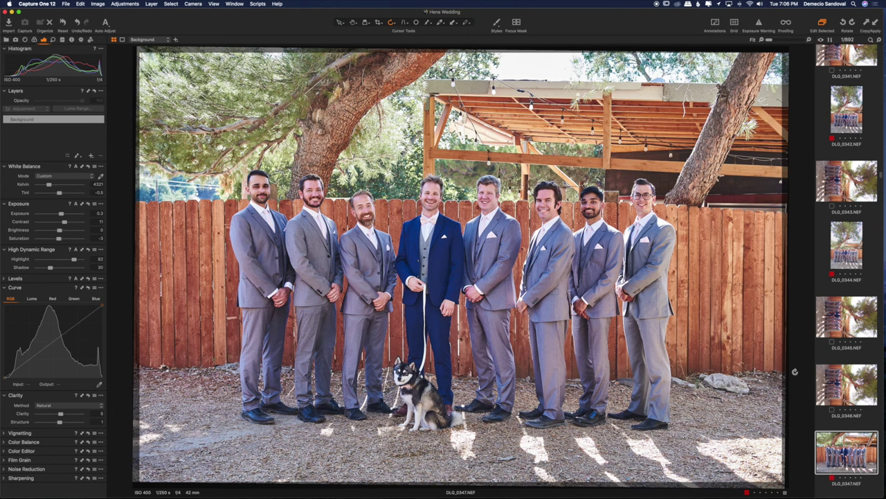
Apply the adjustments of DLG_0347 to DLG_0349 and straighten the photo.
key(Right)
key(Right)
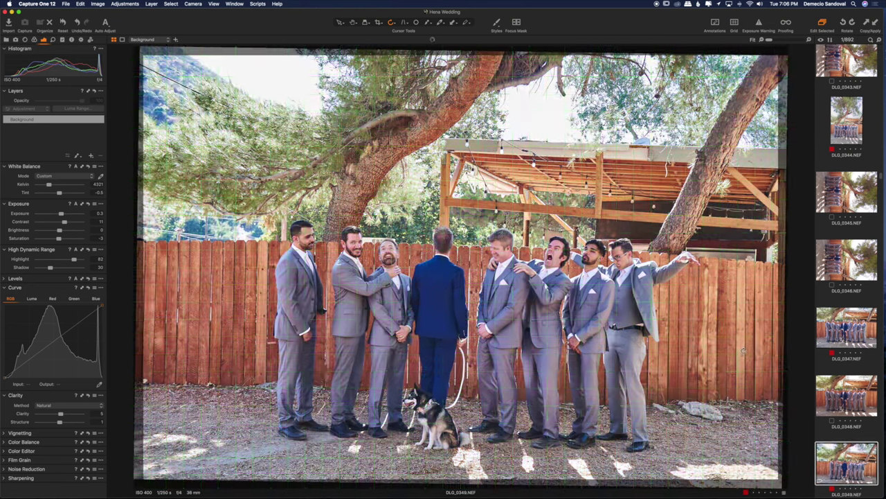
drag(741, 354, 724, 349)
Convert DLG_0349 to black and white with a built-in style and set its exposure to 0.1.
click(498, 24)
mouse_move(521, 43)
mouse_move(595, 50)
mouse_move(637, 50)
click(694, 51)
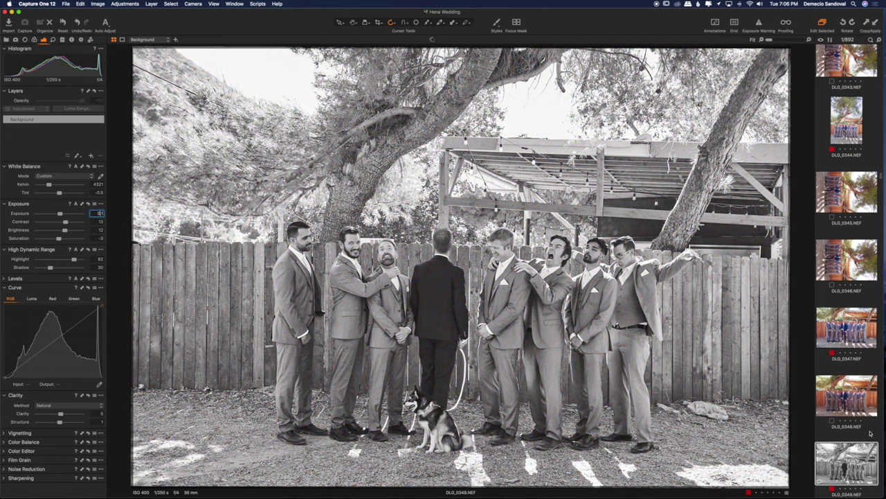
Apply the colour adjustments to DLG_0351 and straighten the photo slightly.
key(Down)
key(Down)
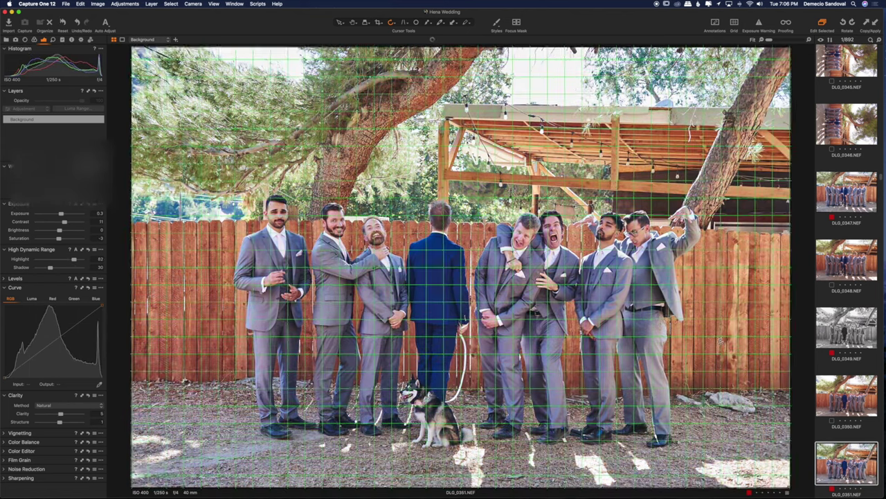
drag(720, 340, 721, 341)
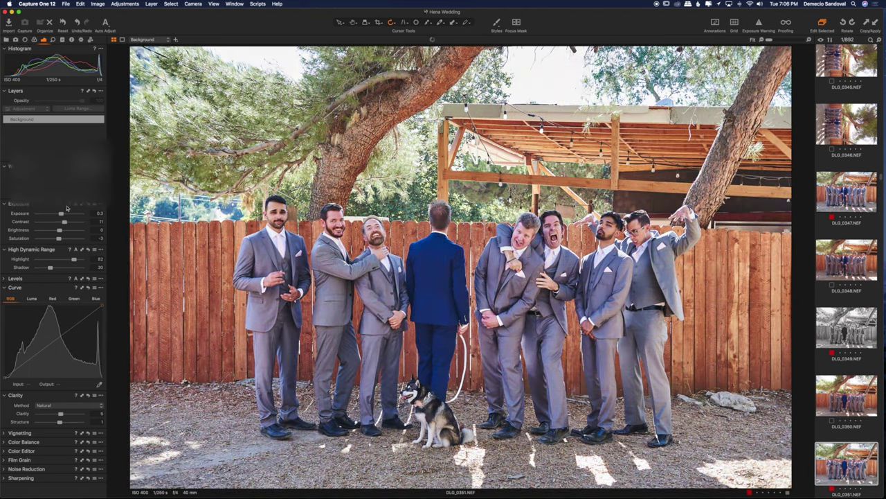
Set the contrast of DLG_0351 to 13 and its shadow to 26.
click(99, 221)
key(Up)
key(Up)
drag(51, 268, 49, 268)
key(Return)
Apply the adjustments of DLG_0351 to DLG_0354.
key(Right)
key(Right)
key(Right)
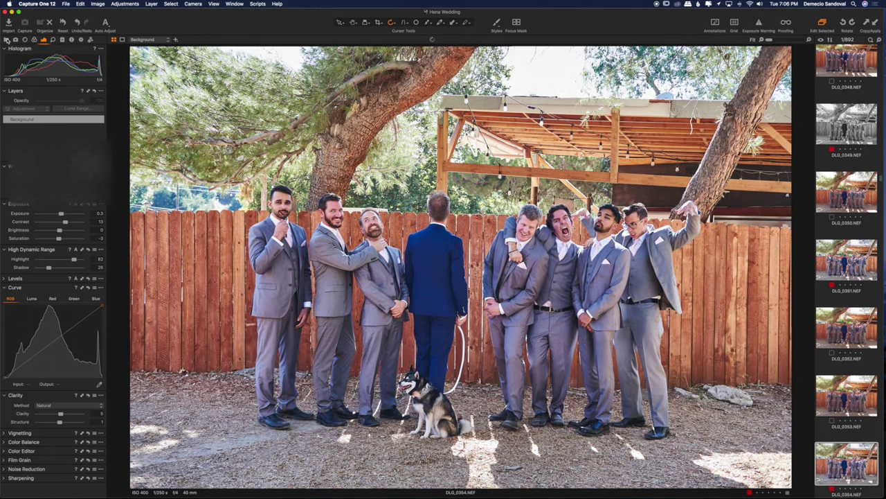
Switch to the second 08.25.19 catalog folder and view its first red-tagged photo, DSS_4099.
click(7, 39)
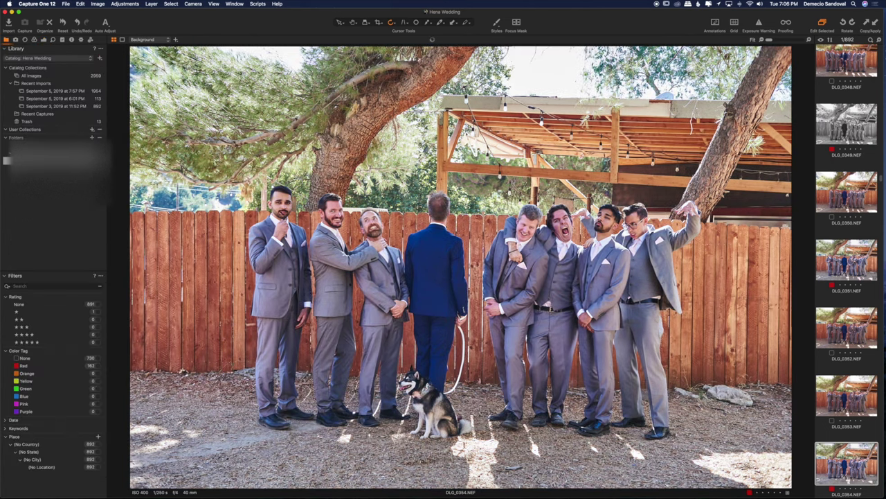
click(53, 168)
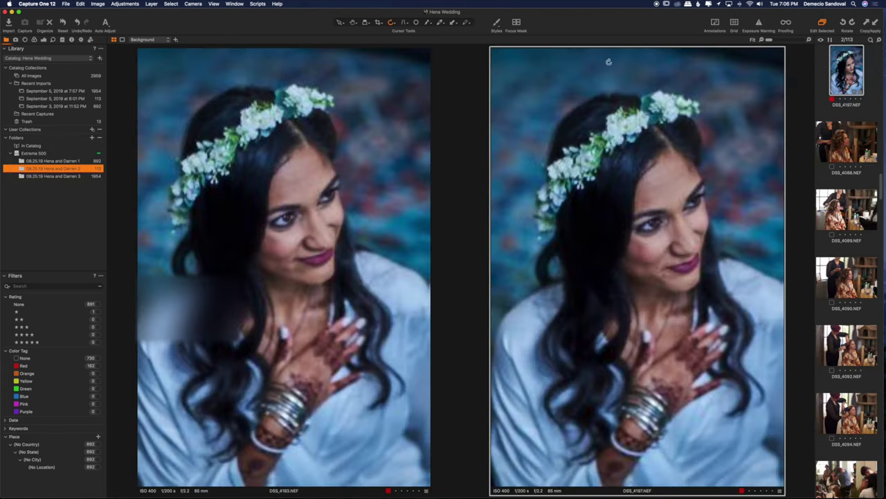
click(881, 201)
drag(882, 190, 881, 82)
click(854, 71)
click(857, 75)
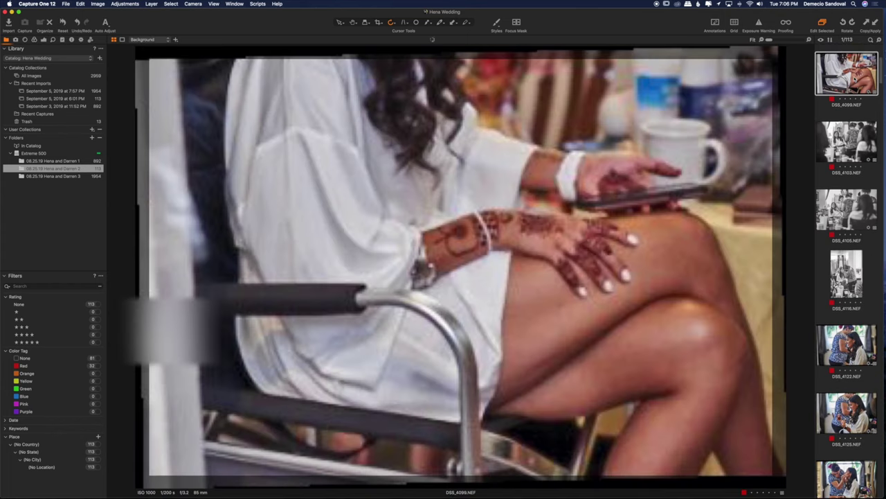
Review the edited getting-ready photos one by one from DSS_4099 through DSS_4166.
key(Right)
key(Right)
key(Right)
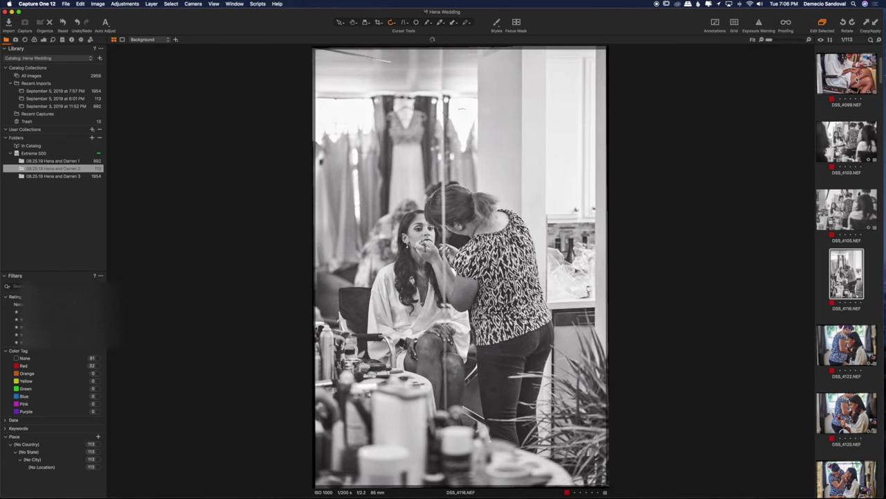
key(Right)
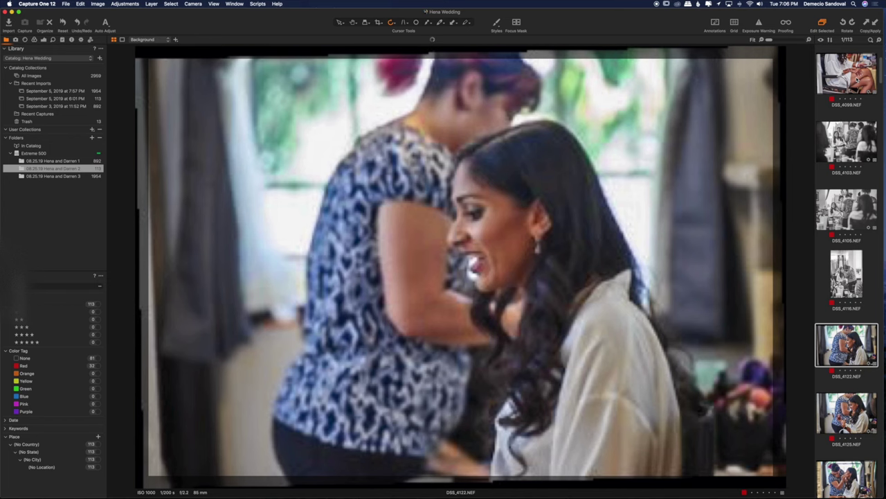
key(Right)
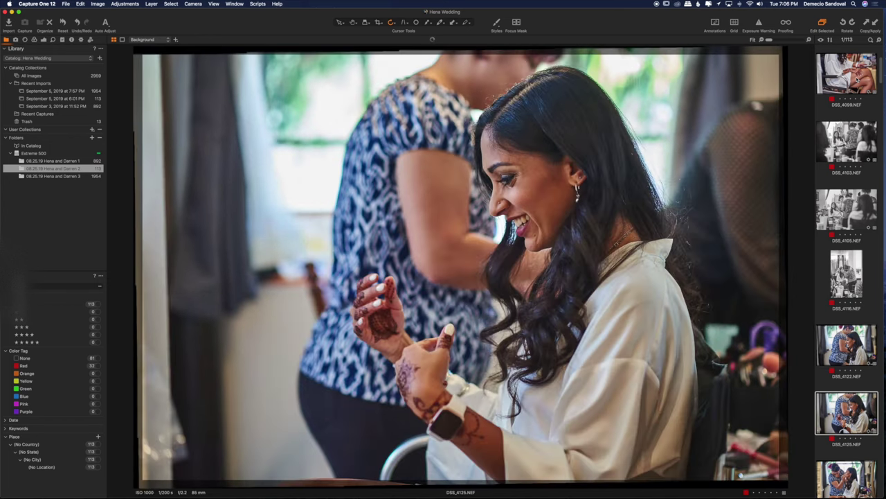
key(Right)
key(Right)
key(Right)
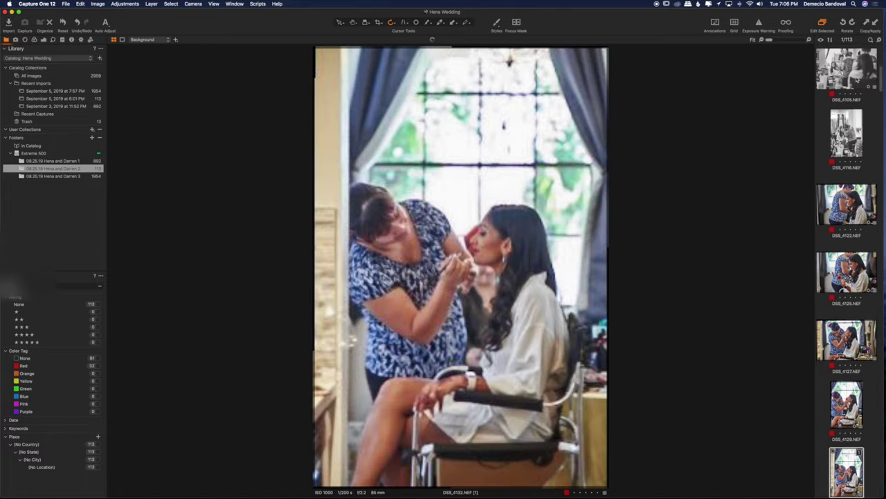
key(Right)
key(Right)
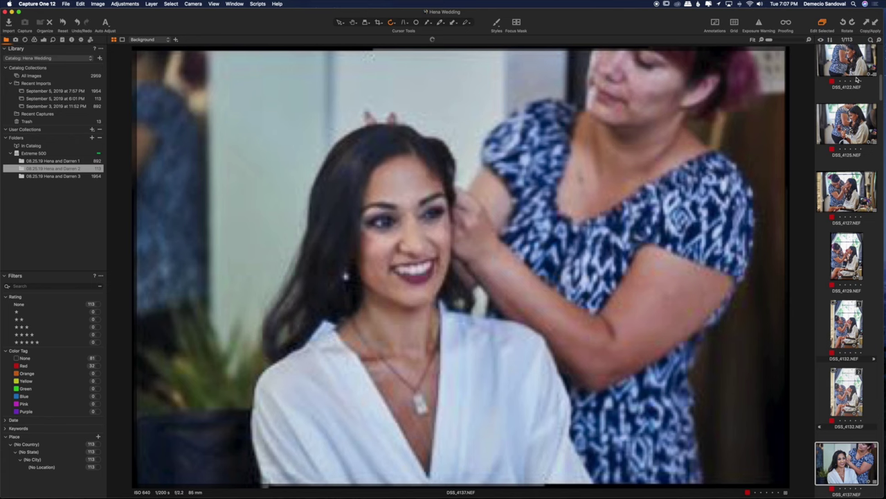
key(Right)
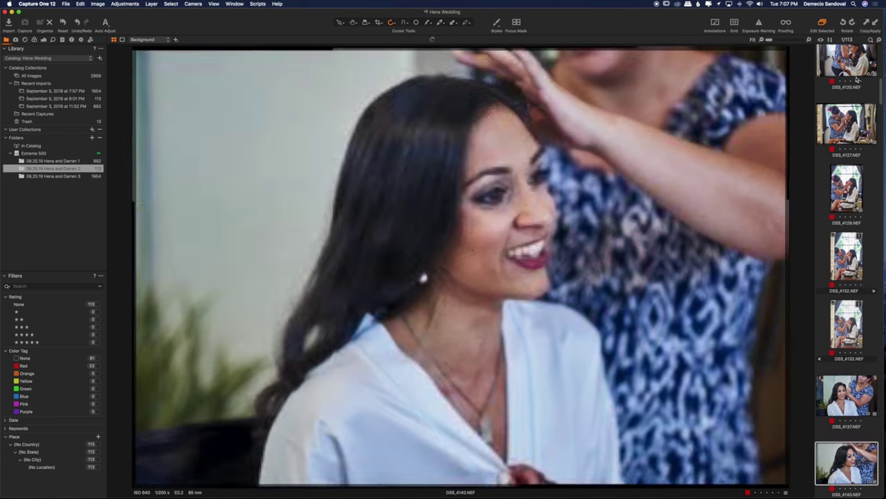
key(Right)
key(Right)
key(Right)
key(Right)
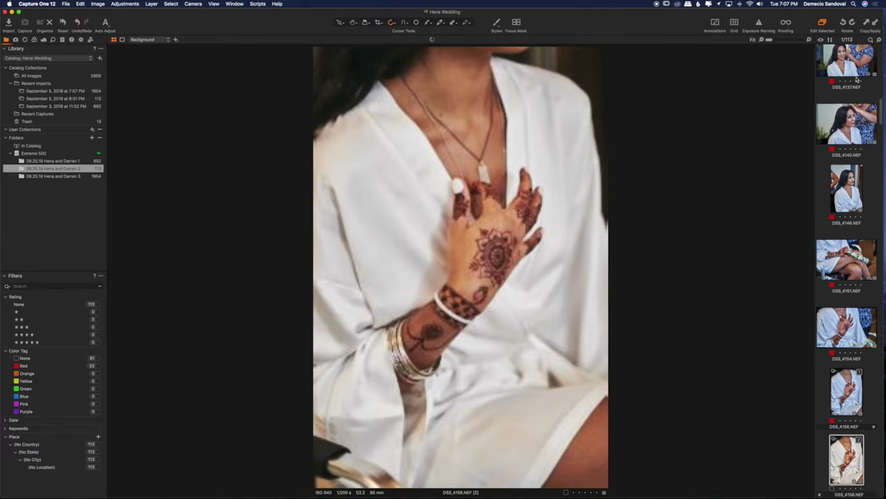
key(Right)
key(Right)
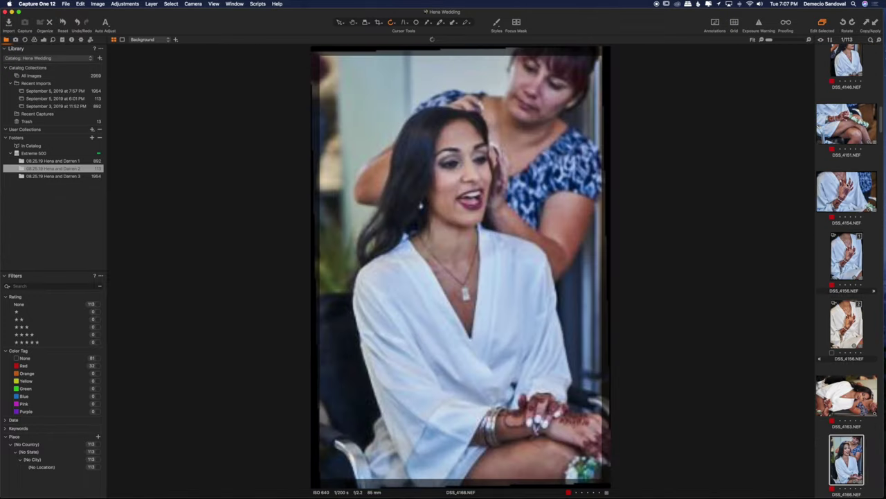
Revisit the second variant of DSS_4156 and remove the red color tag from DSS_4163.
click(848, 319)
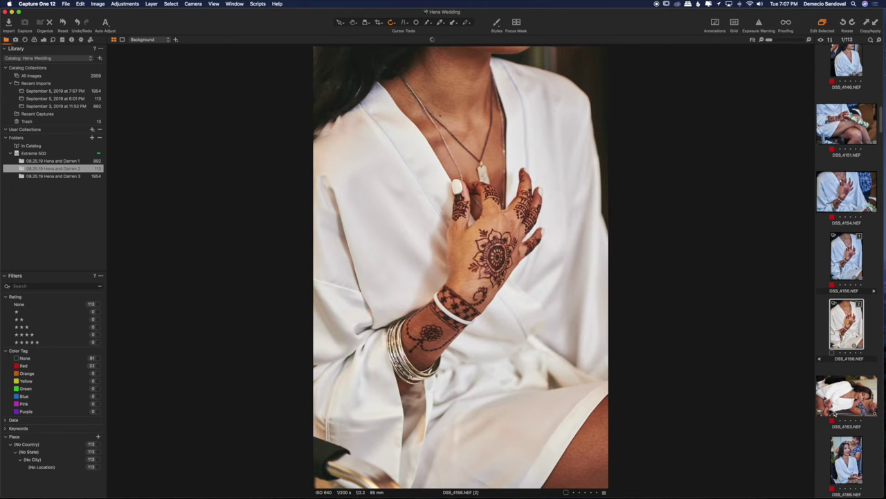
click(850, 378)
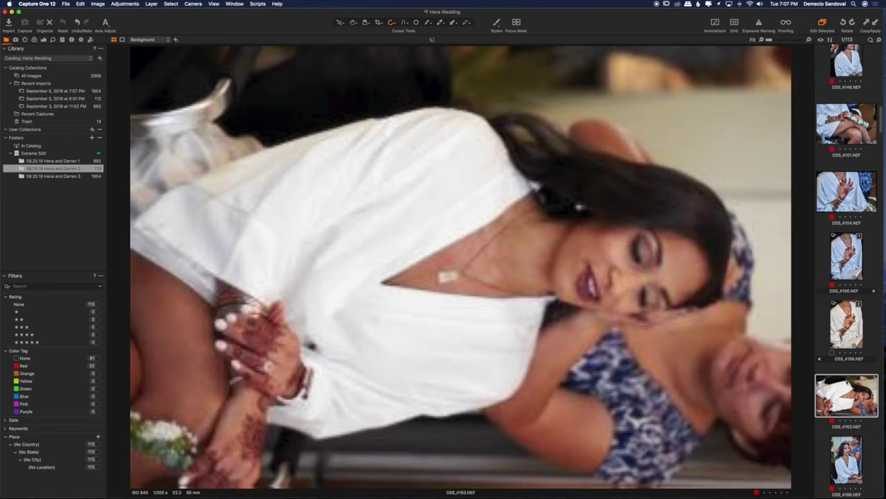
click(832, 421)
click(845, 423)
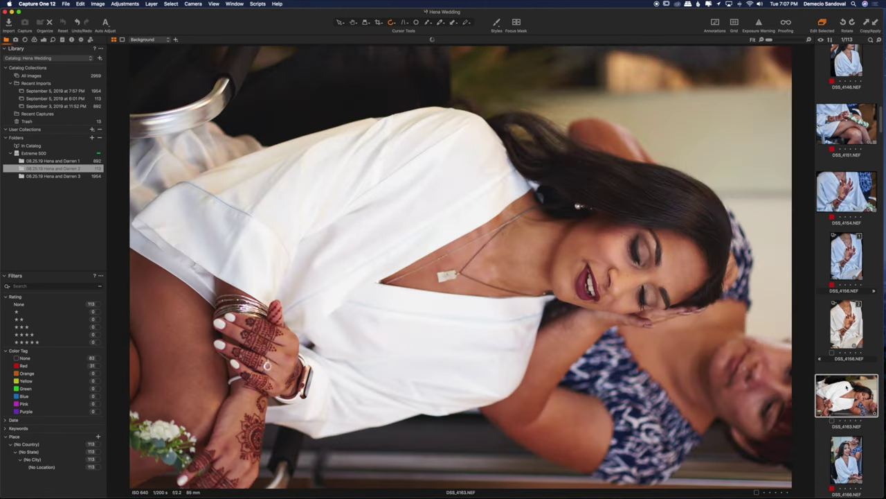
View DSS_4166 and DSS_4169 to examine their edited look.
scroll(853, 454, down, 5)
click(850, 313)
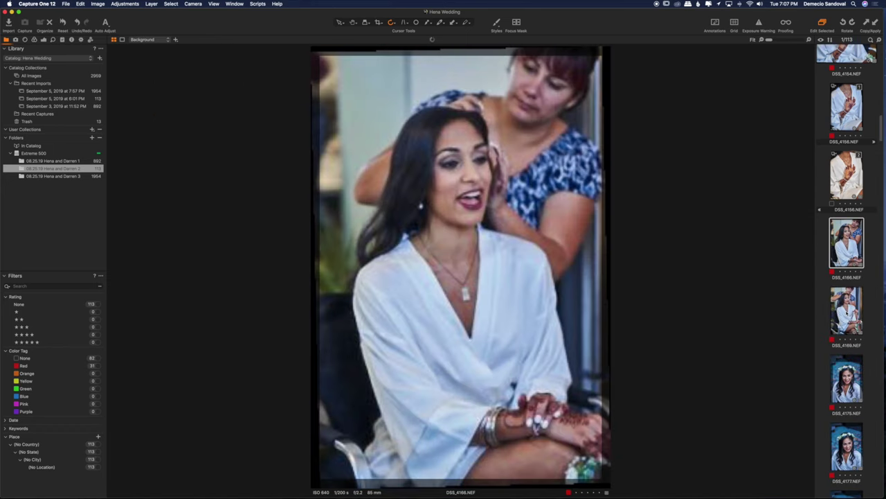
click(850, 313)
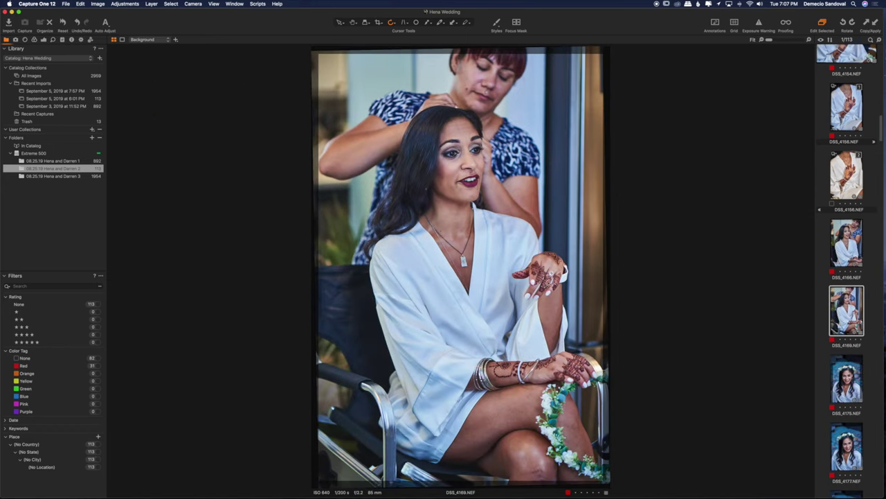
Review the edited flower-crown portraits of the bride one by one from DSS_4175 to the first variant of DSS_4189.
key(Right)
key(Right)
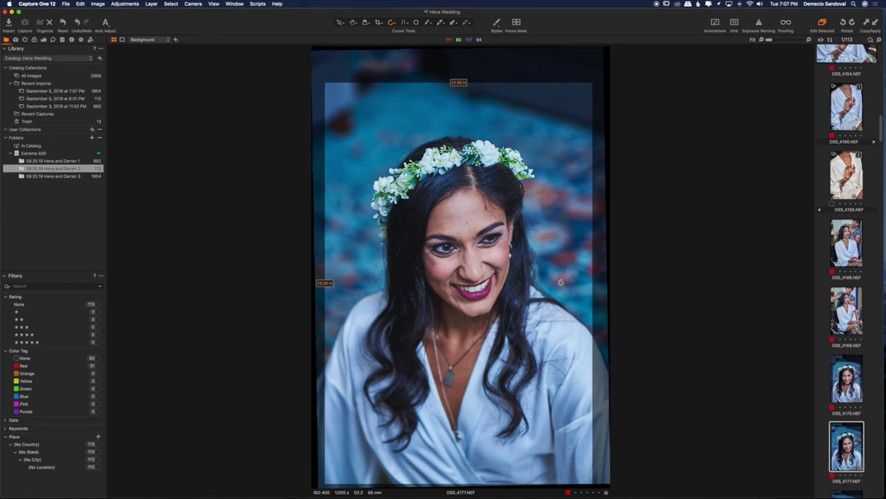
key(Right)
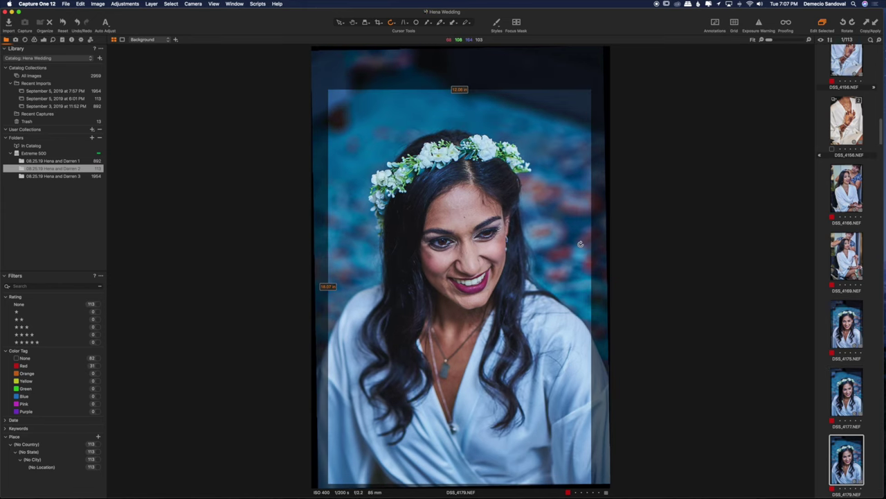
key(Right)
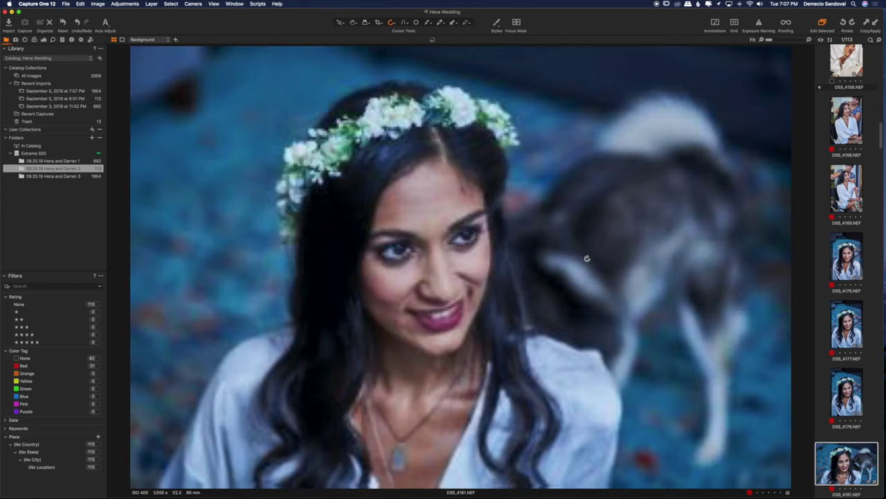
key(Right)
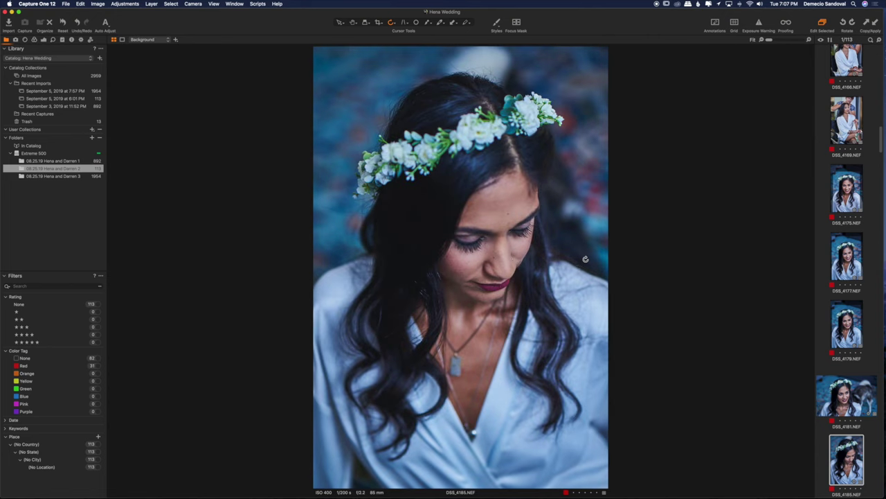
key(Right)
key(Right)
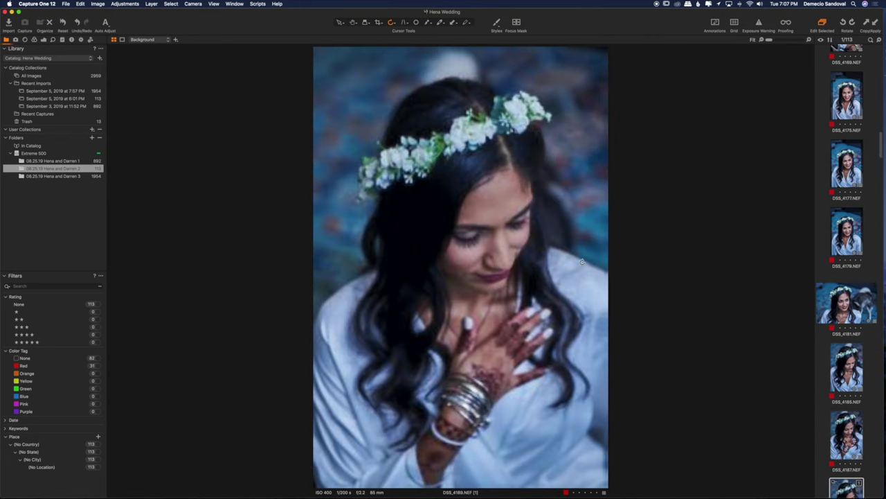
Switch to the third 08.25.19 catalog folder, sorted by color tag, and view its first red-tagged photo, DSC_0570.
click(72, 177)
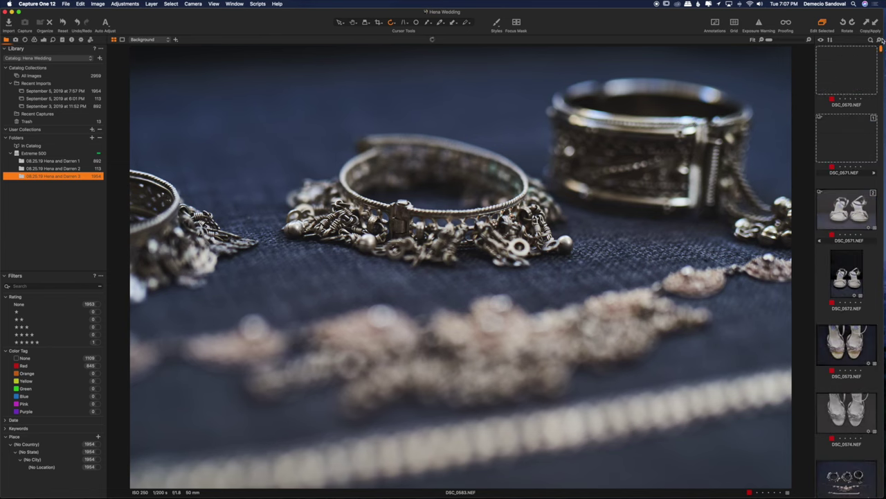
click(830, 40)
click(843, 75)
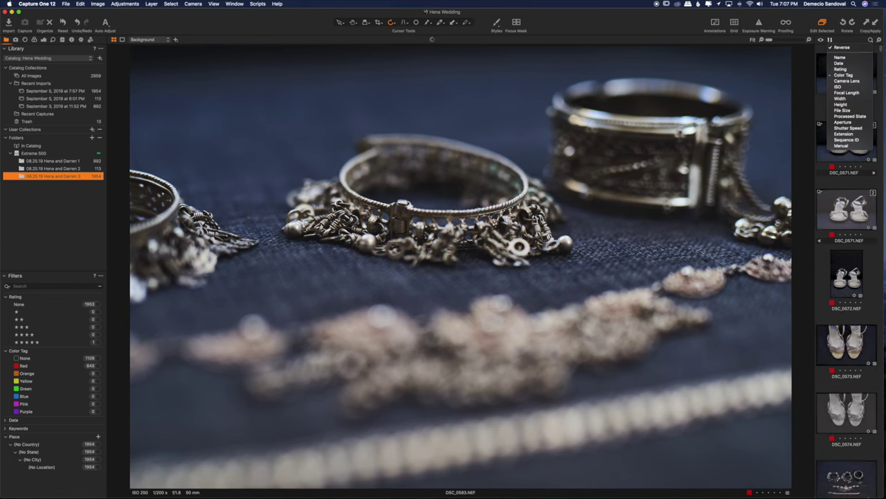
click(845, 83)
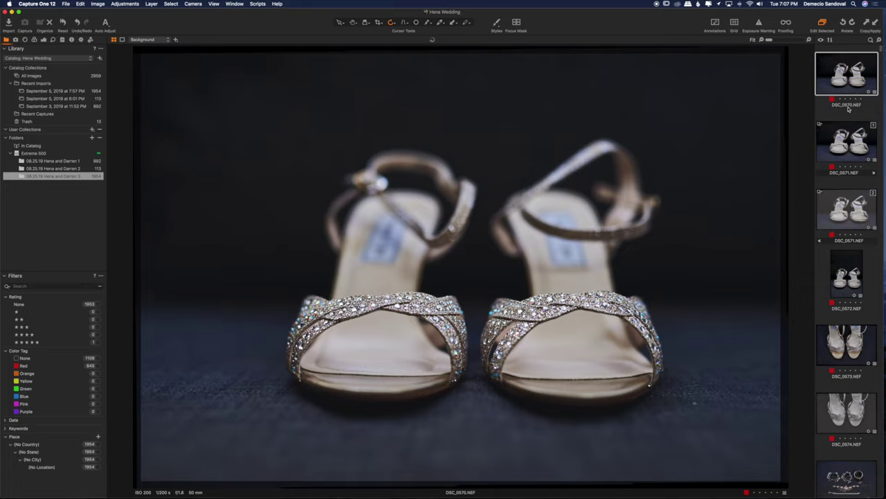
Review the edited shoe photos from the first variant of DSC_0571 through DSC_0574.
key(Down)
key(Down)
key(Down)
key(Down)
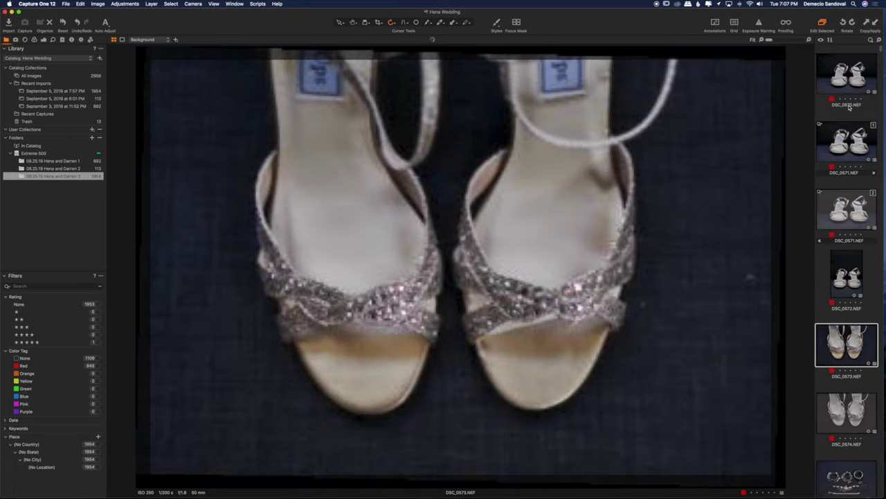
key(Down)
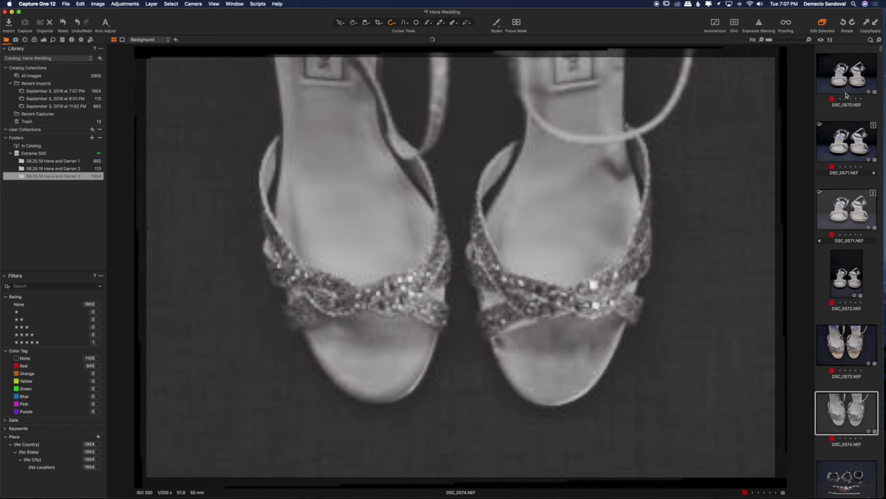
Review the edited jewelry photos from DSC_0576 through the second variant of DSC_0584.
key(Down)
key(Down)
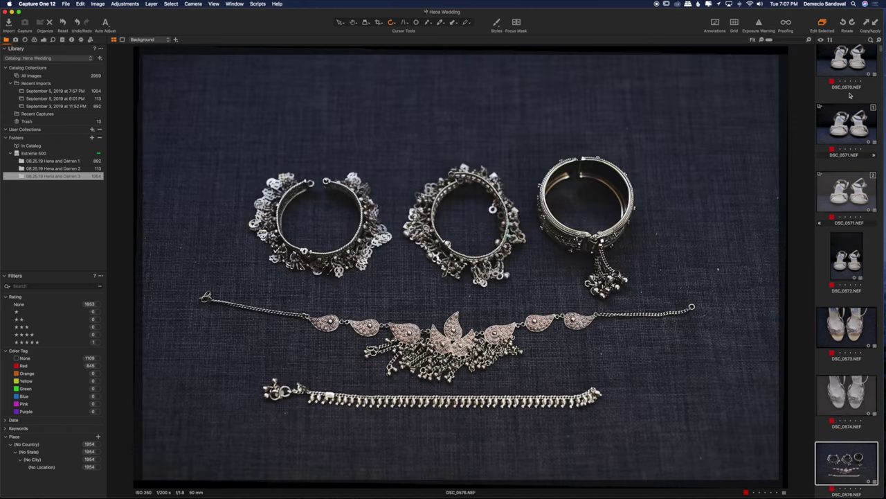
key(Down)
key(Down)
key(Down)
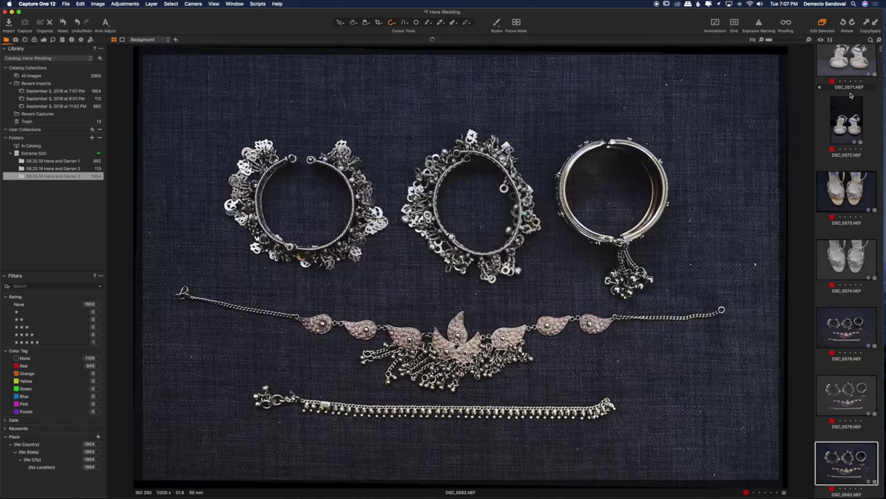
key(Down)
key(Down)
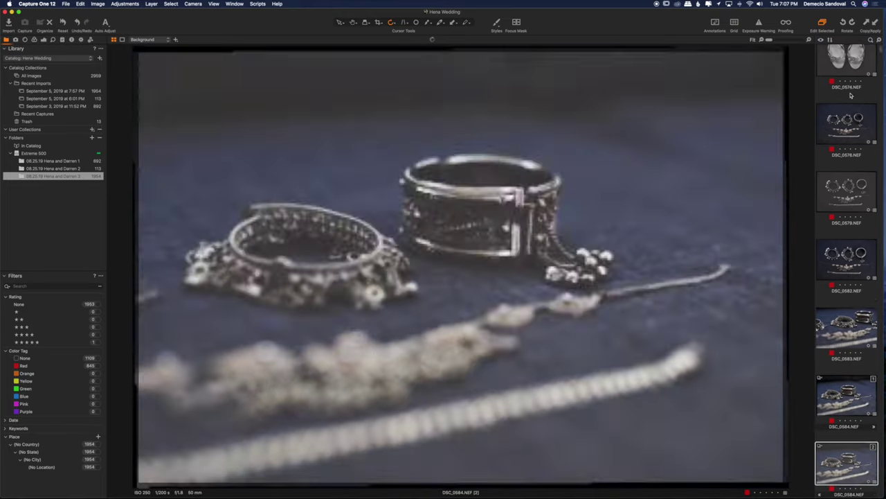
Review the edited photos from DSC_0585 through the dress and detail shots to the first variant of DSC_0612.
key(Down)
key(Down)
key(Down)
key(Down)
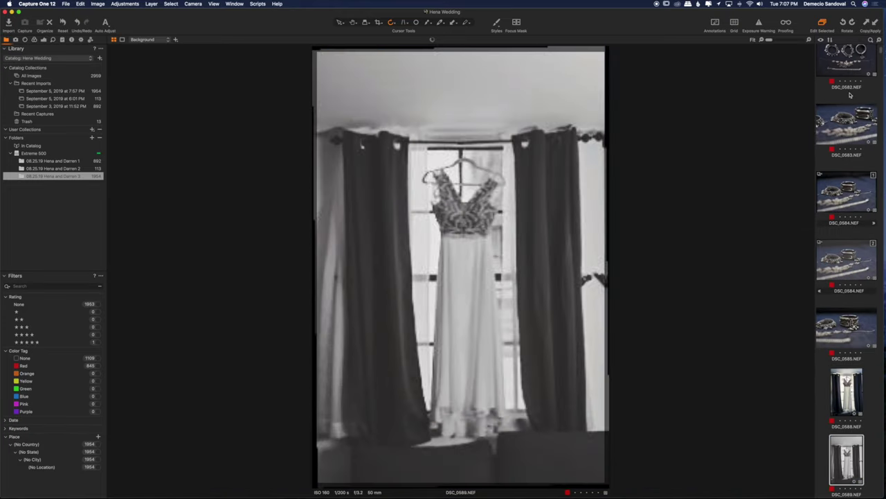
key(Down)
key(Down)
key(Down)
key(Down)
key(Down)
key(Down)
key(Down)
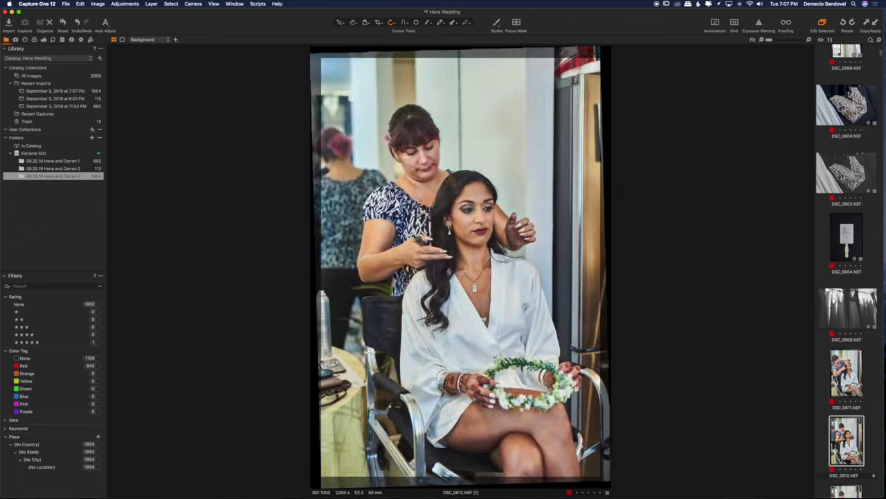
Review the edited bridal hair-styling photos from the second variant of DSC_0612 to the first variant of DSC_0634.
key(Down)
key(Down)
key(Down)
key(Down)
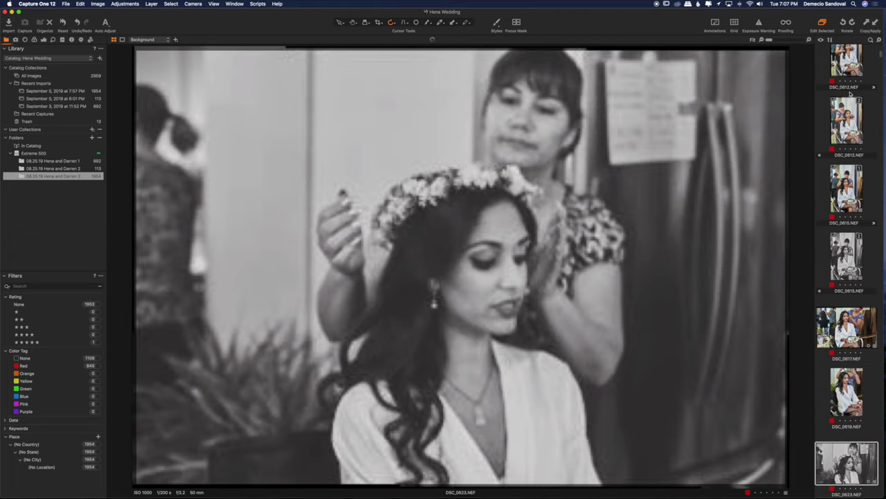
key(Down)
key(Down)
key(Down)
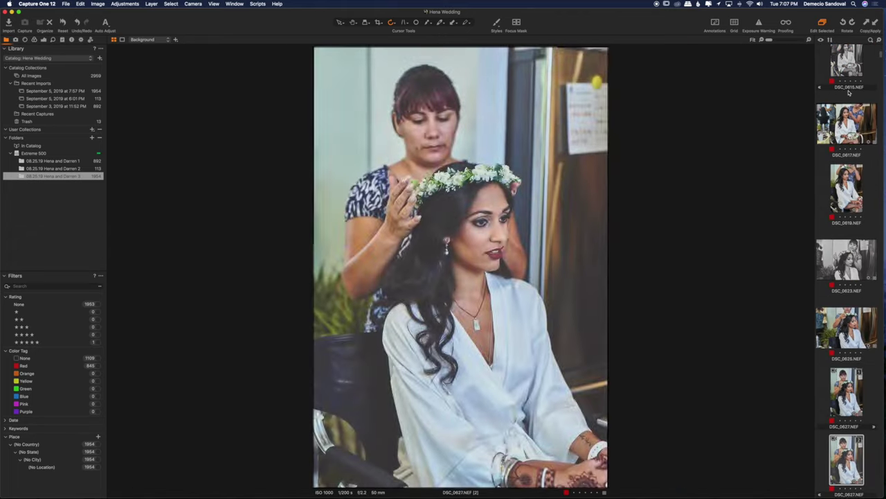
key(Down)
key(Down)
key(Down)
key(Down)
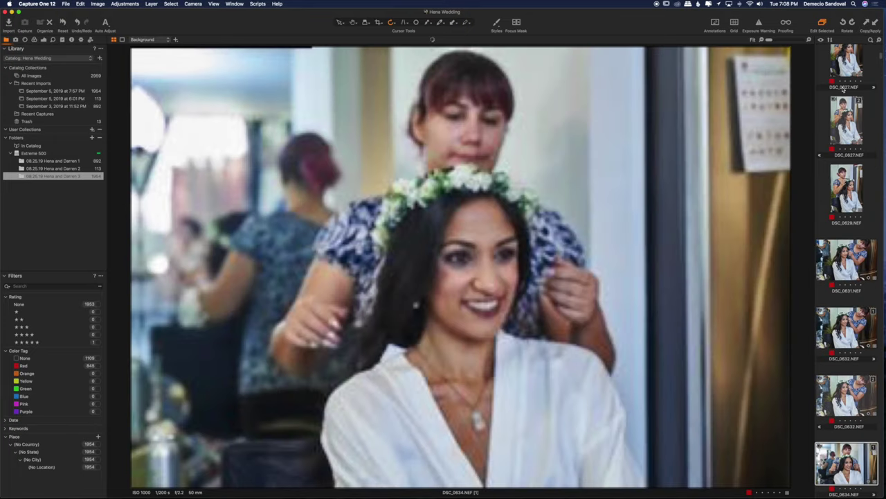
Review the remaining getting-ready photos from the second variant of DSC_0634 to the first variant of DSC_0651.
key(Down)
key(Down)
key(Down)
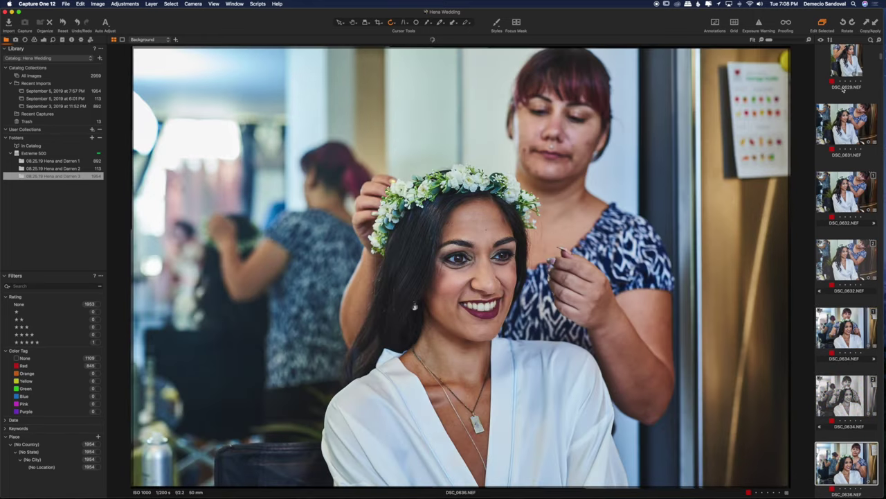
key(Down)
key(Down)
key(Down)
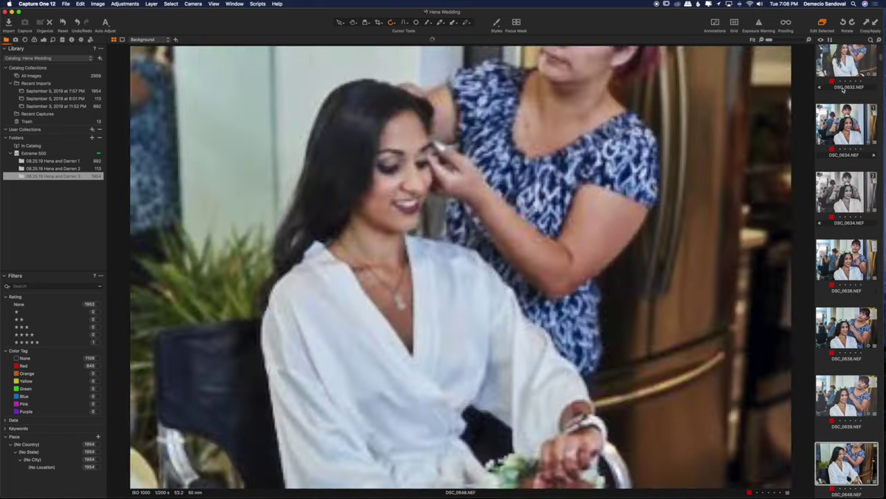
key(Down)
key(Down)
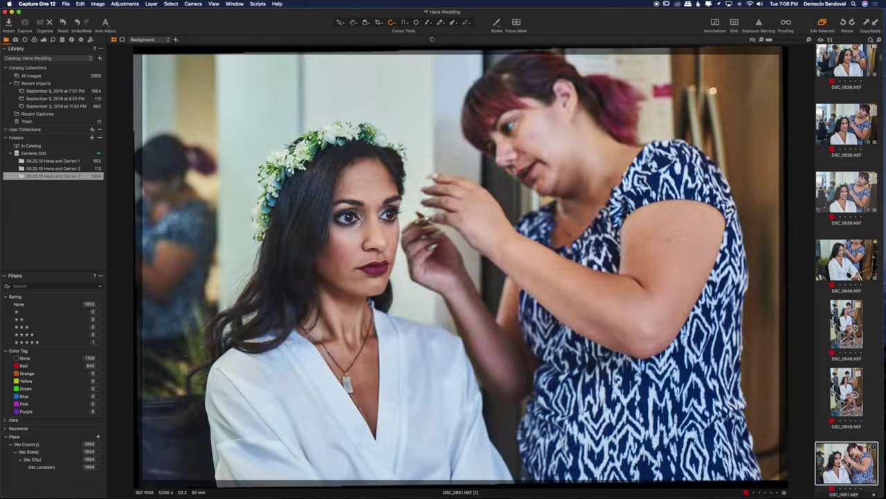
Skip ahead to the outdoor bridal portrait DSC_0734 and review the edited photos through the second variant of DSC_0747.
drag(881, 62, 880, 69)
click(856, 131)
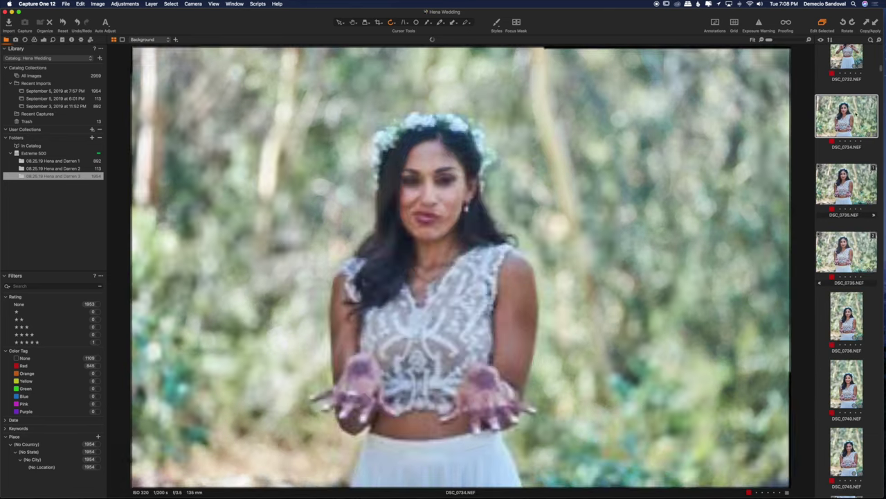
key(Down)
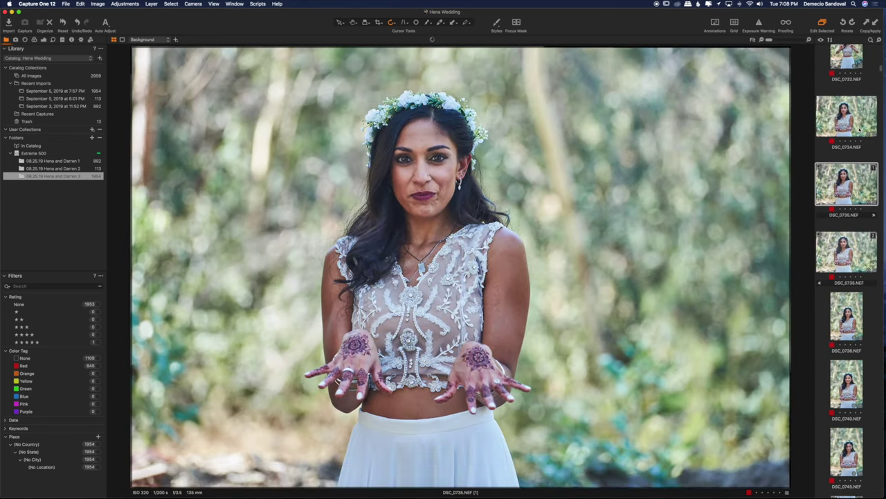
key(Down)
key(Down)
key(Down)
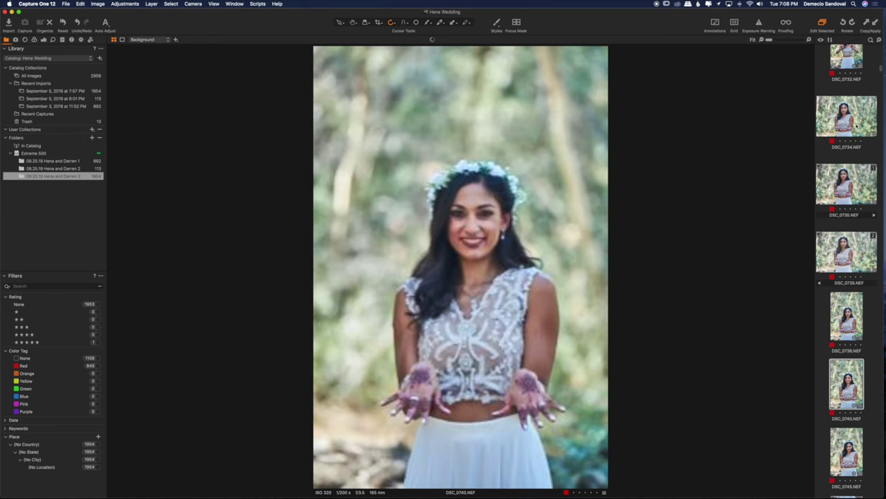
key(Down)
key(Down)
key(Down)
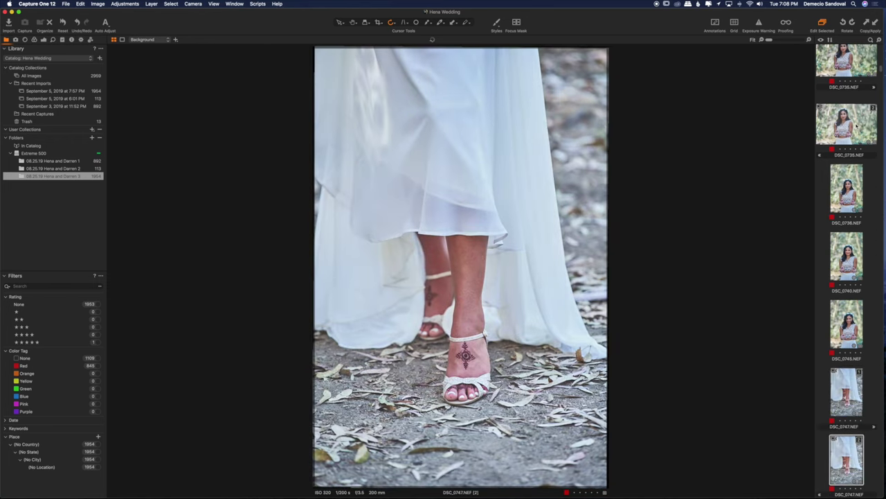
Review the edited outdoor bridal portraits from DSC_0749 through DSC_0757, including the black-and-white variant of DSC_0752.
key(Down)
key(Down)
key(Down)
key(Down)
key(Down)
key(Down)
key(Down)
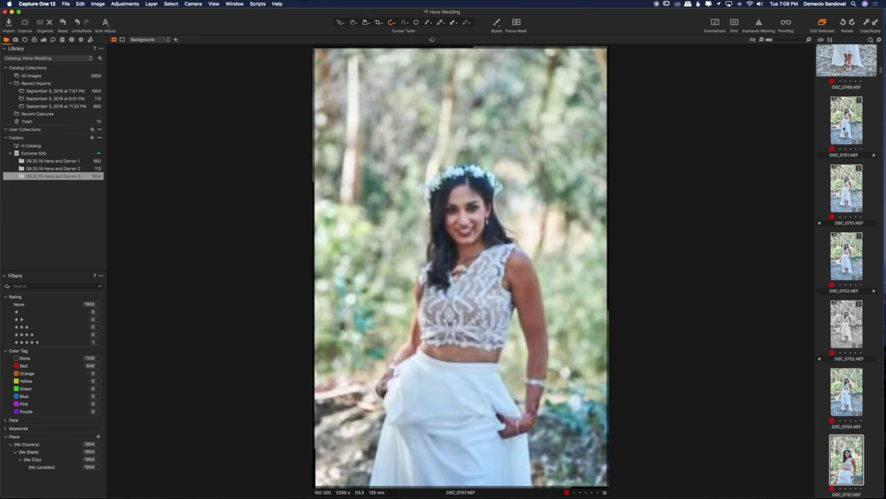
Review the edited first-look photos of the couple from DSC_0758 through DSC_0766.
key(Down)
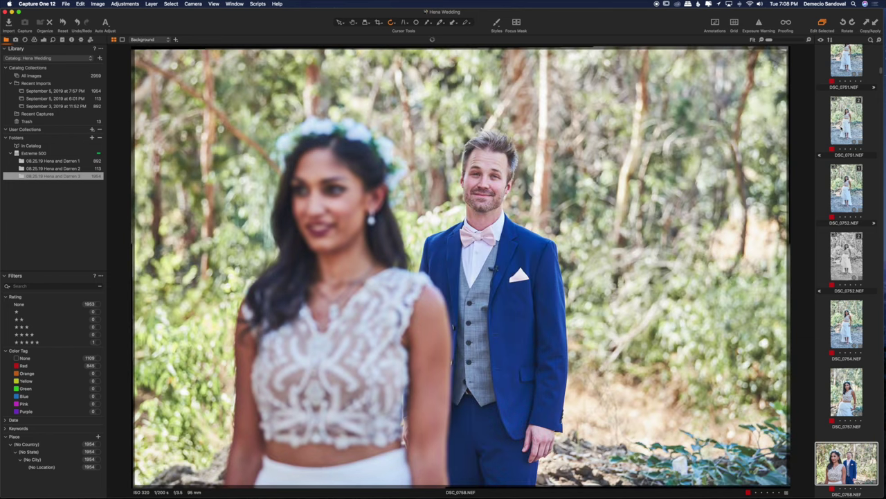
key(Down)
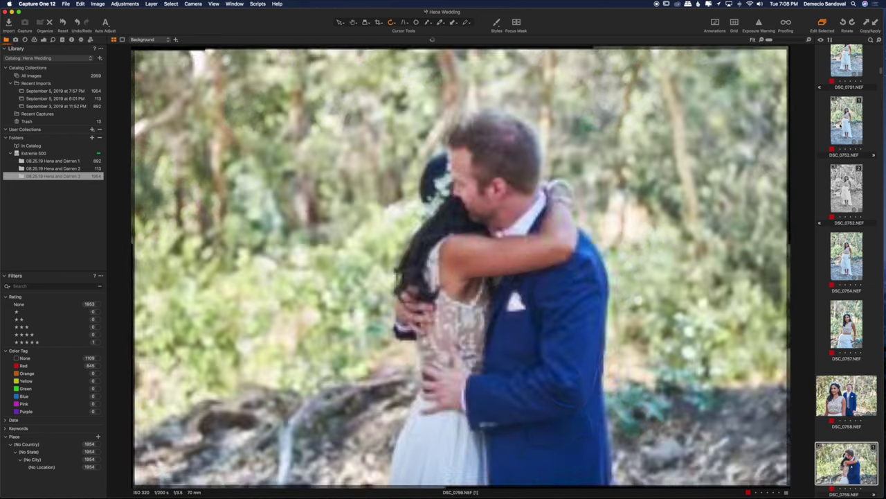
key(Down)
key(Down)
key(Down)
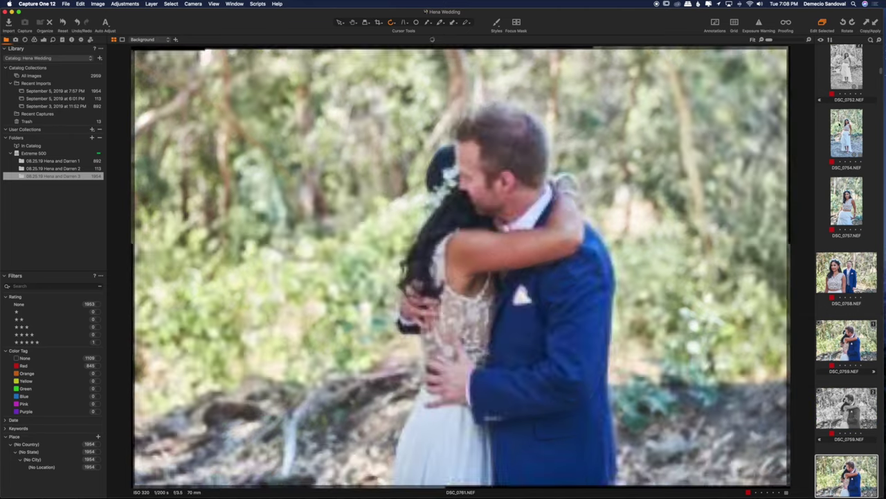
key(Down)
key(Down)
key(Down)
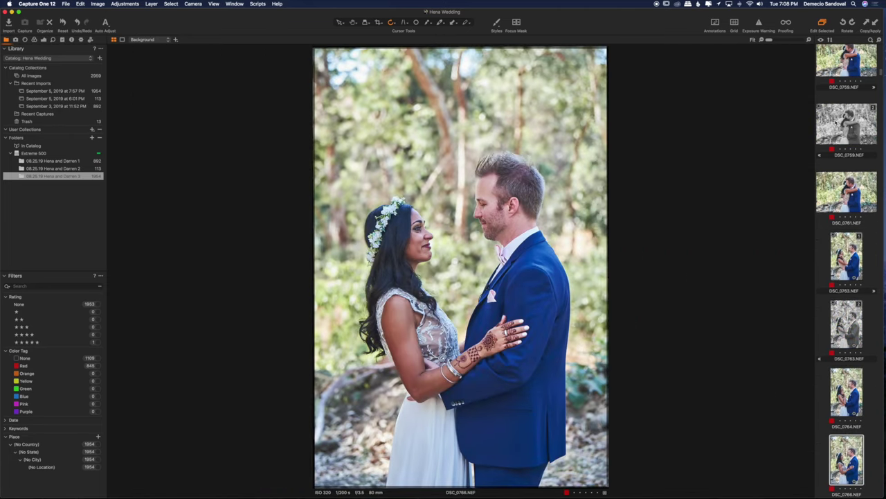
Review the edited couple portraits from the first variant of DSC_0767 through DSC_0775.
key(Down)
key(Down)
key(Down)
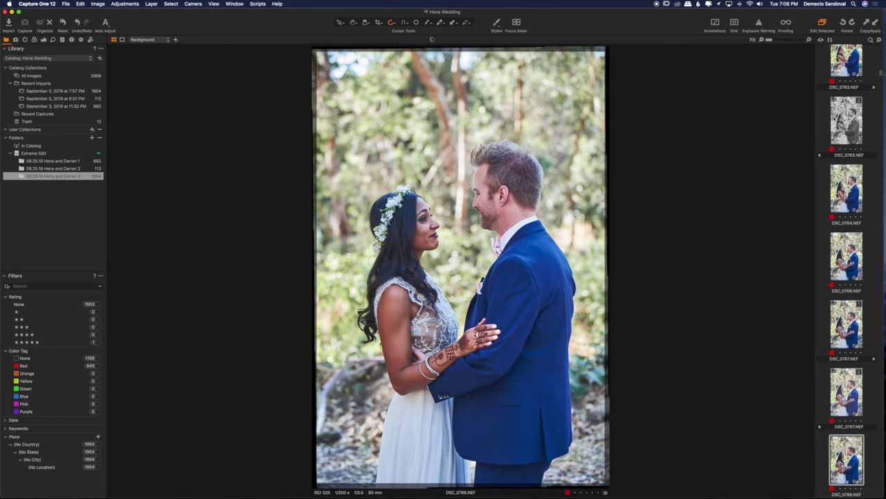
key(Down)
key(Down)
key(Down)
key(Down)
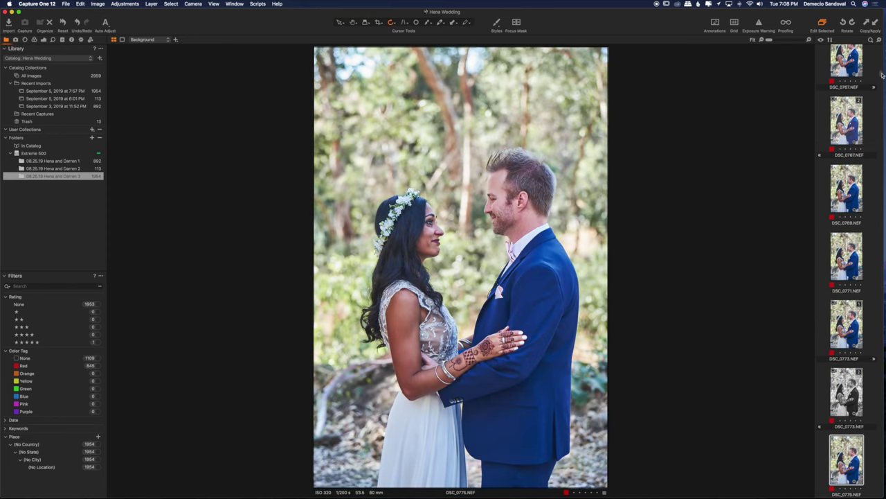
Return to the first 08.25.19 catalog folder and view the groomsmen photos from DLG_0354 through DLG_0357.
click(78, 162)
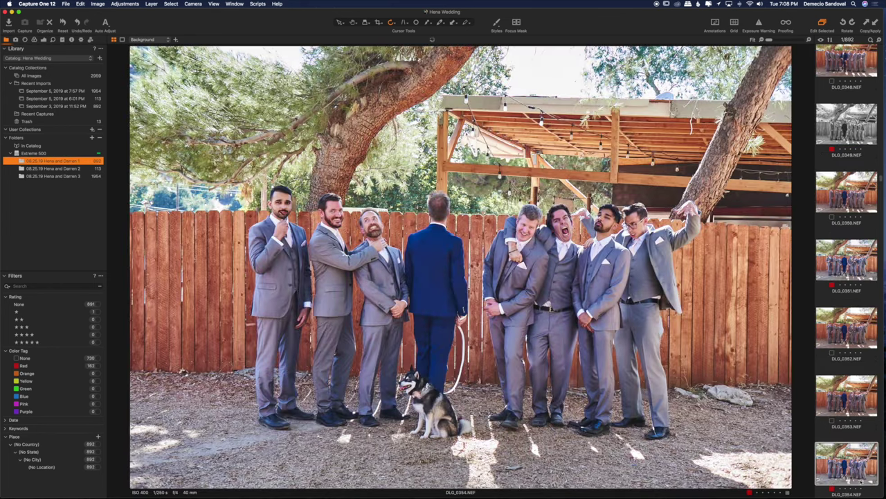
key(Down)
key(Down)
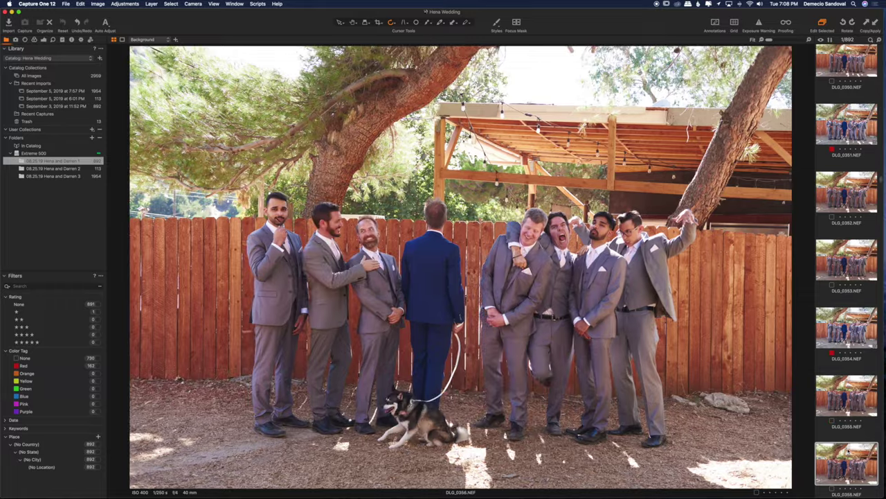
key(Down)
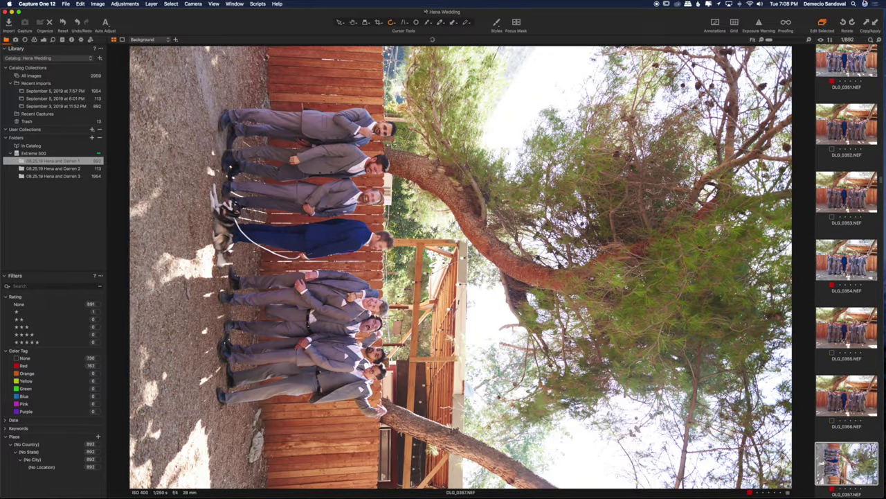
Rotate the groomsmen photo DLG_0357 upright, carry over the series adjustments and set its exposure to 0.4.
click(842, 23)
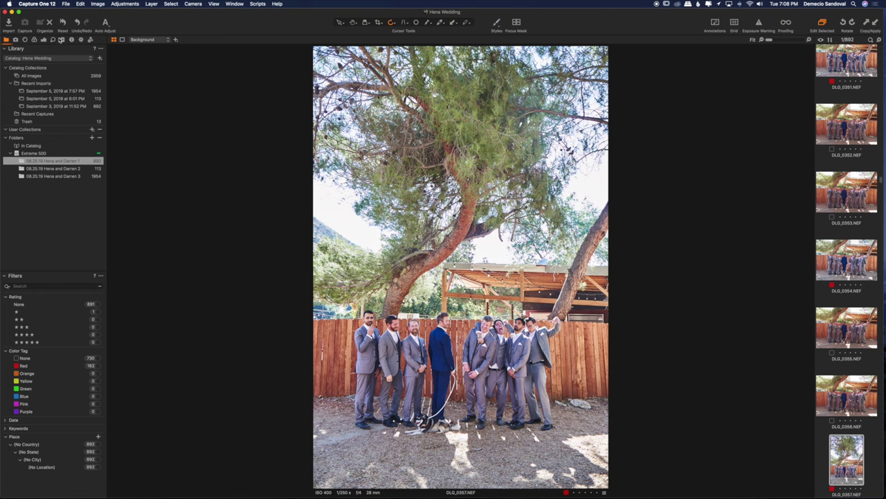
click(43, 40)
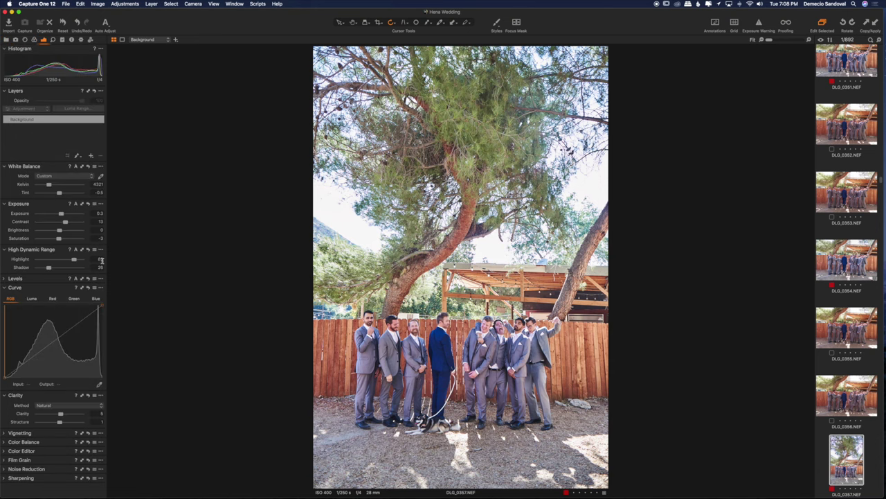
click(100, 214)
key(Up)
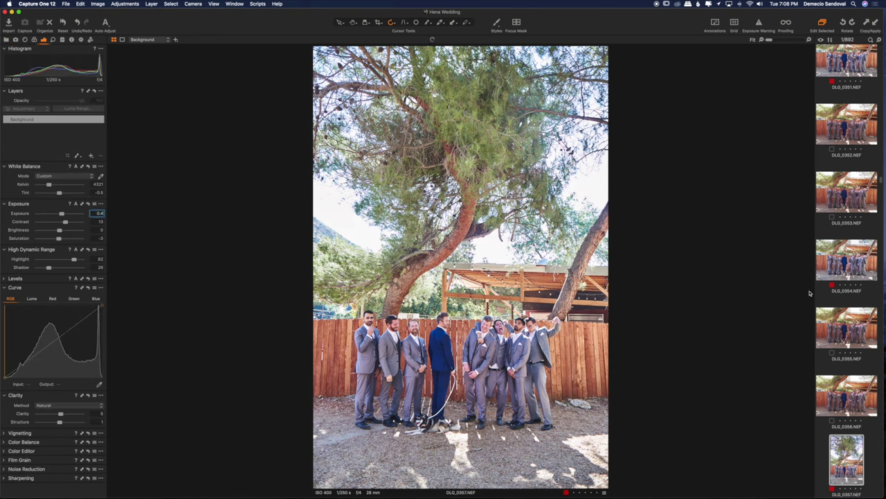
Carry the adjustments from DLG_0357 over to DLG_0359 and rotate that photo upright.
click(845, 452)
key(Right)
key(Right)
key(super+shift+v)
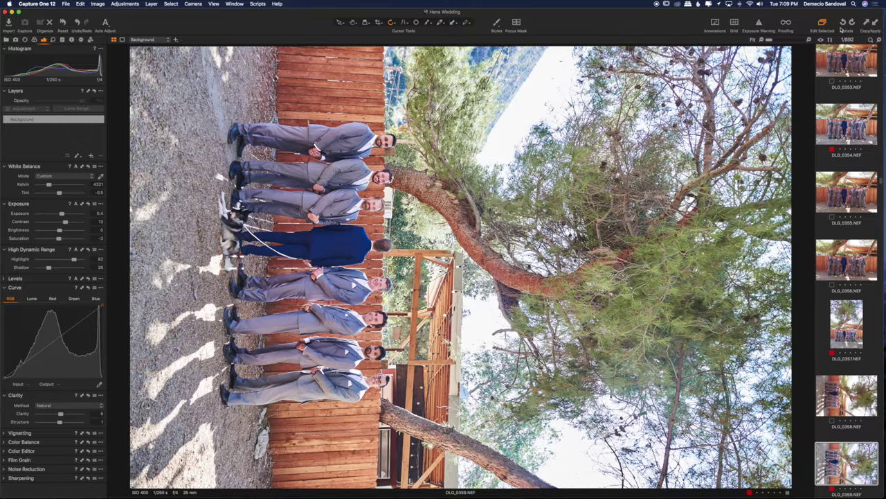
click(842, 23)
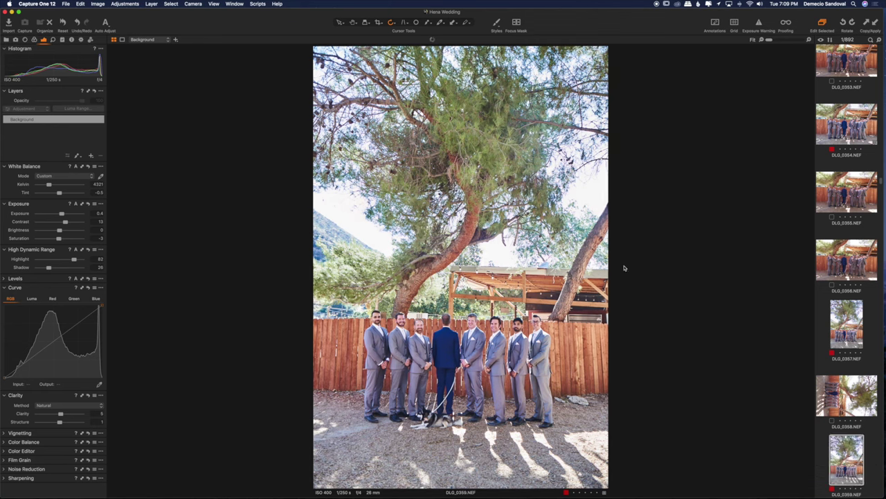
Create a second variant of DLG_0359 and apply the black-and-white user style 030 PX 100 Silver Shade UV+.
key(F8)
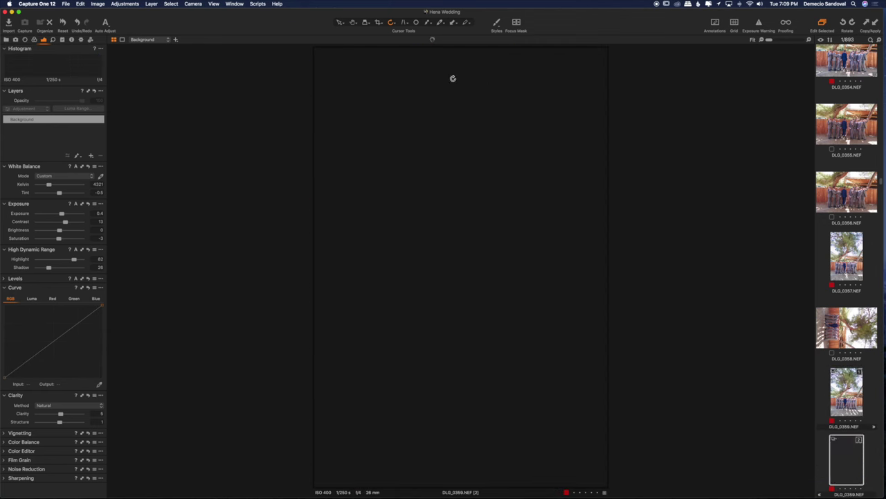
click(498, 23)
mouse_move(535, 38)
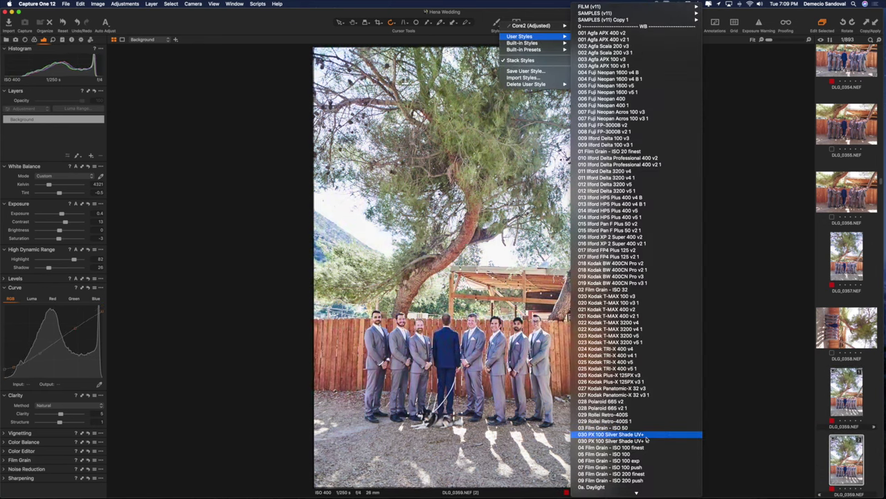
click(617, 439)
Set the exposure of the black-and-white variant of DLG_0359 to 0.2.
click(101, 213)
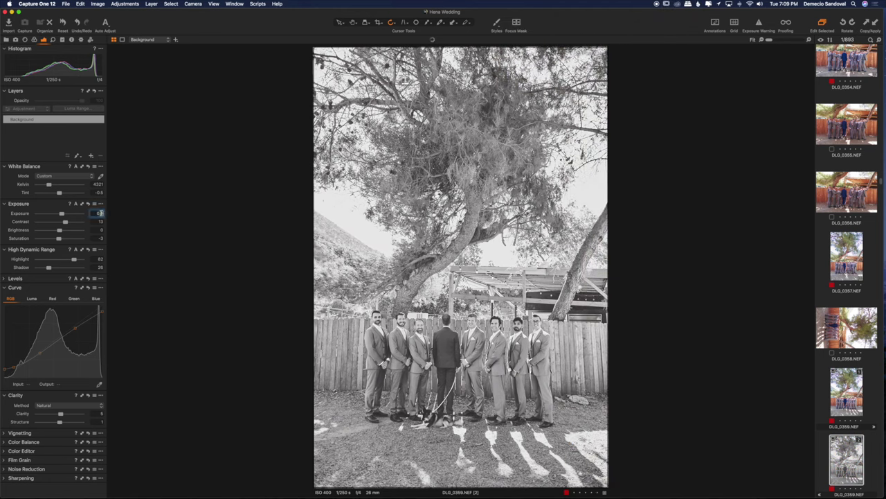
key(Down)
key(Down)
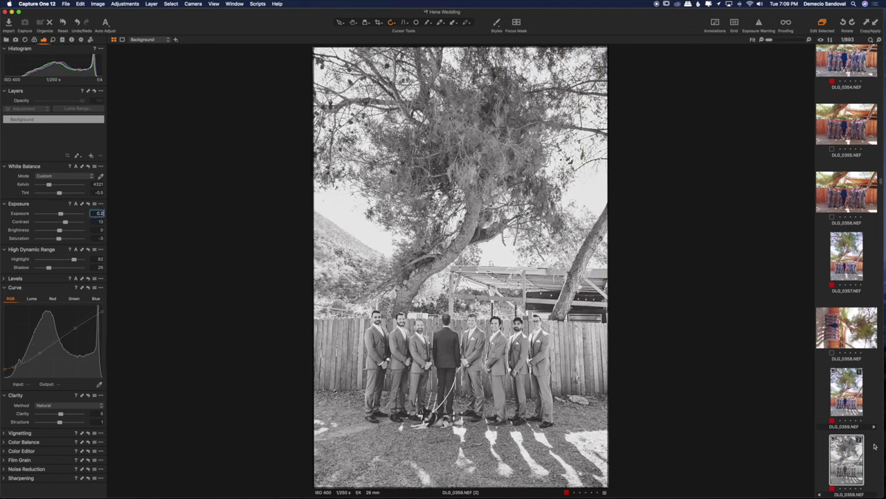
Rotate DLG_0361 upright, carry over the color adjustments with exposure 0.4, and slightly straighten the photo.
key(Right)
key(Right)
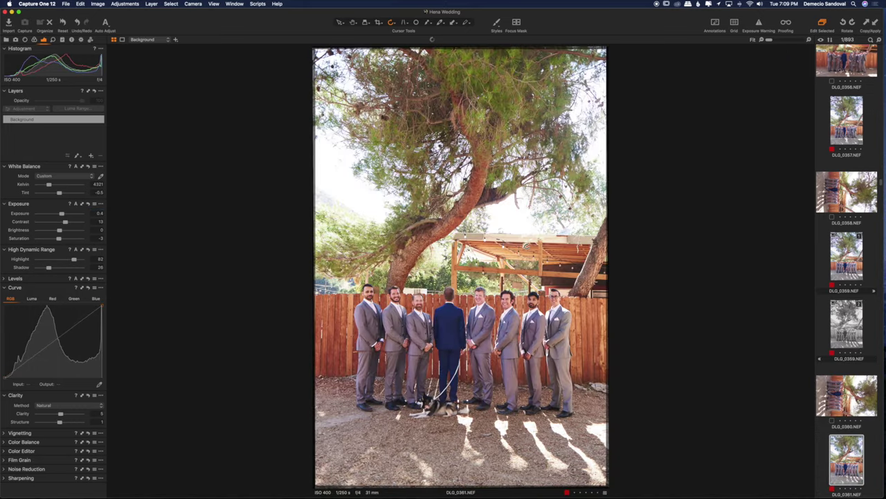
drag(564, 252, 564, 251)
Go on past DLG_0362 and DLG_0363 and apply the carried-over groomsmen adjustments to DLG_0364.
key(Right)
key(Right)
key(Right)
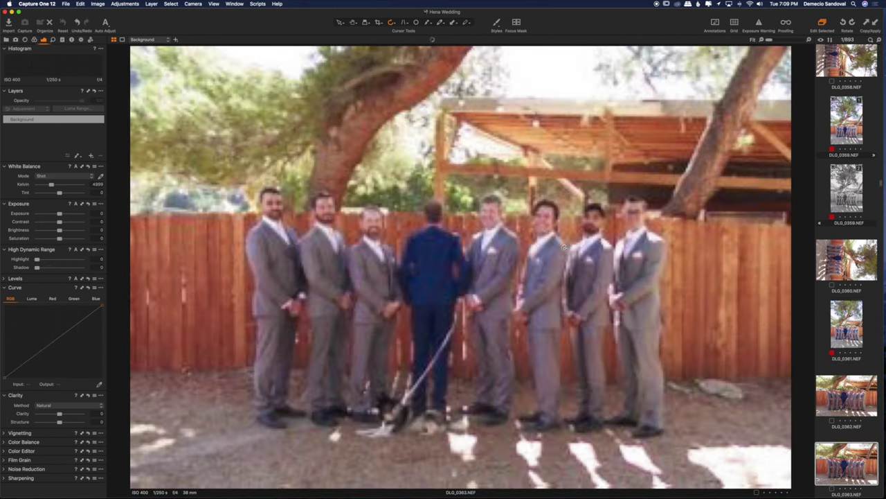
key(super+shift+a)
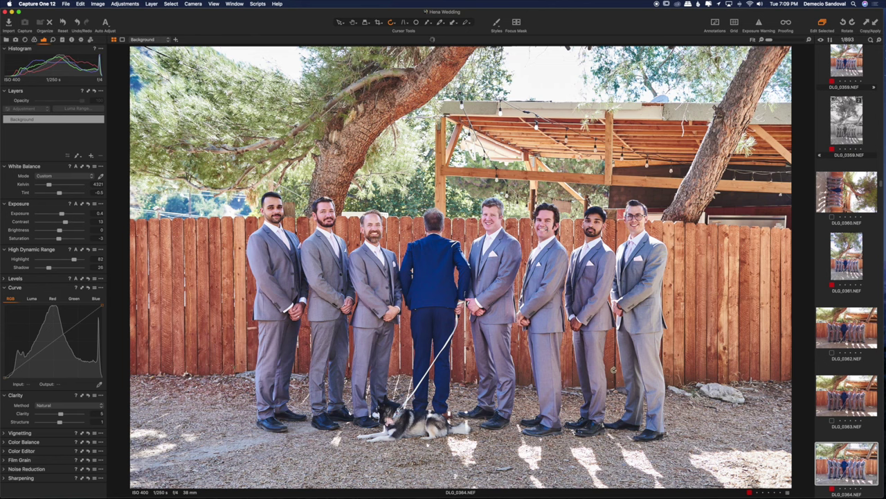
mouse_move(709, 484)
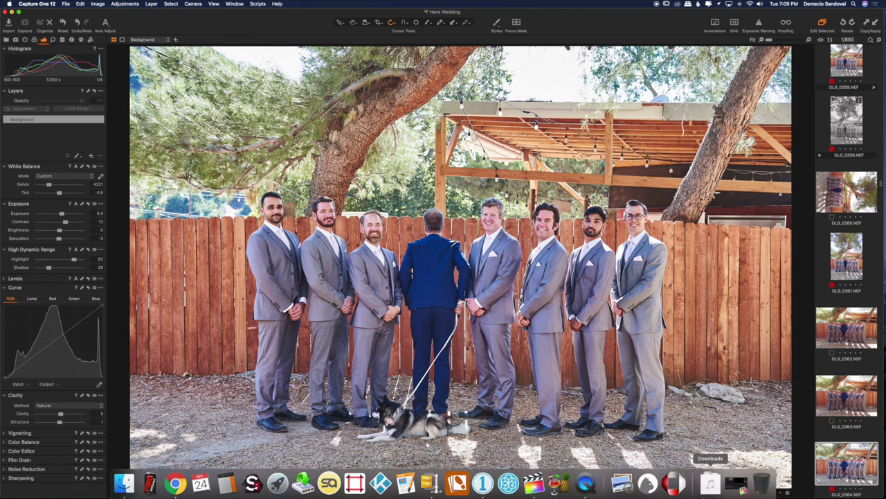
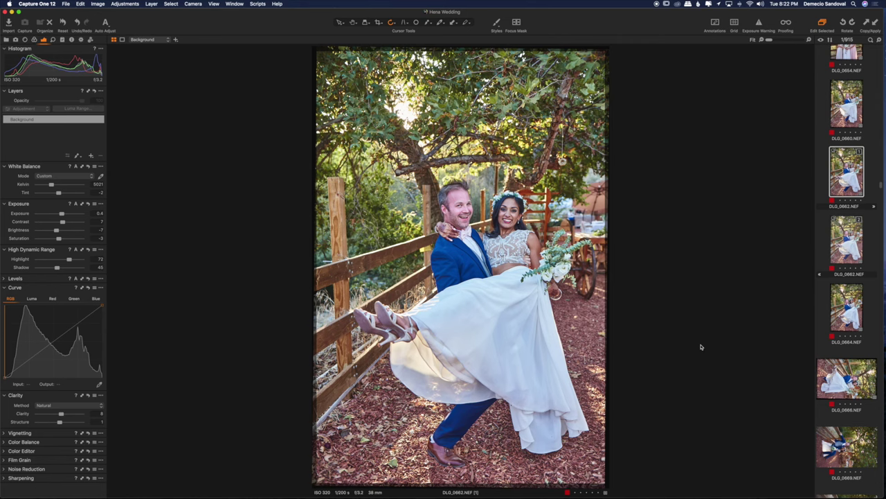
Set the first variant of DLG_0662 to exposure 0.6 and a white balance of 5046 Kelvin.
click(98, 213)
key(Up)
key(Up)
click(98, 184)
key(Up)
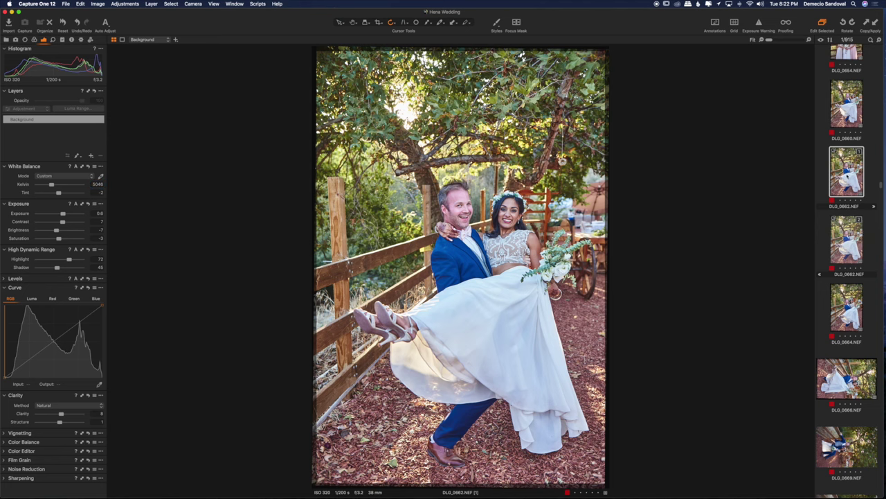
Carry the DLG_0662 adjustments over to DLG_0664, DLG_0666, DLG_0669 and DLG_0671, turning the sideways shots upright.
click(847, 239)
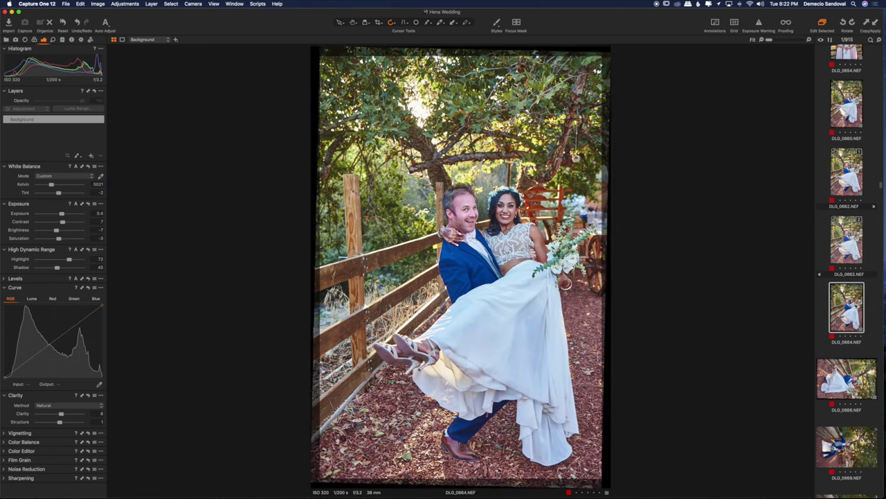
key(Down)
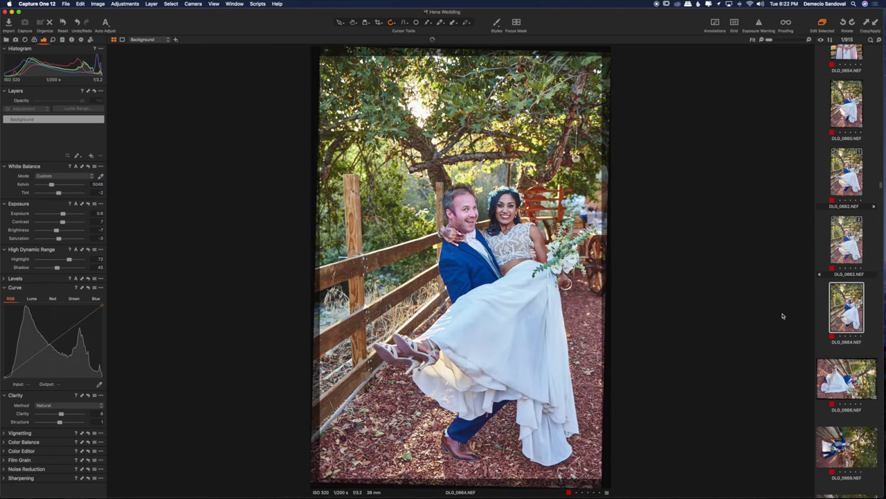
key(Down)
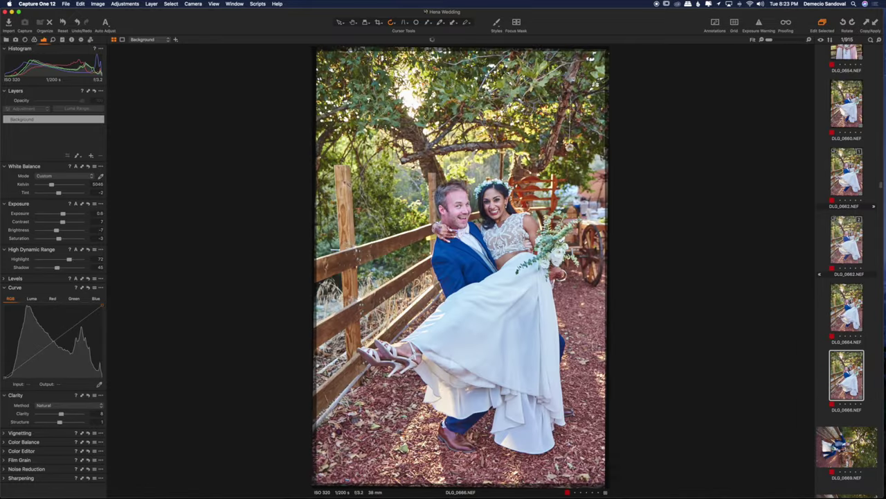
key(Down)
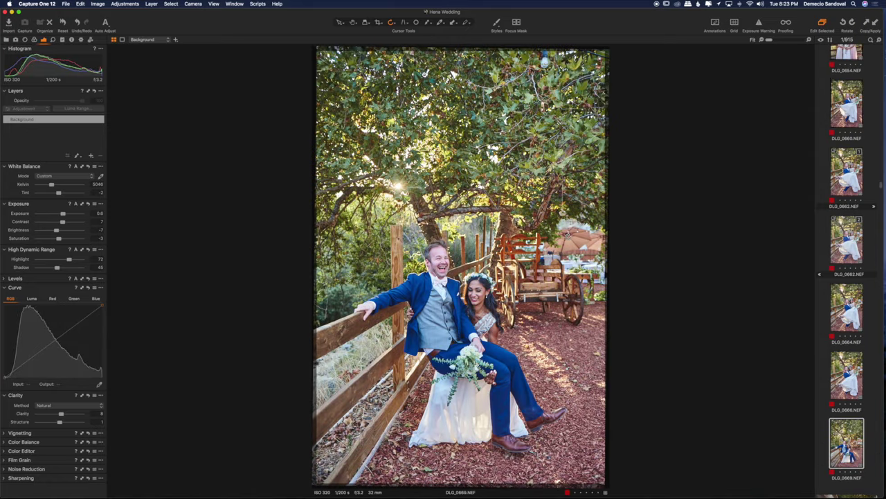
key(Down)
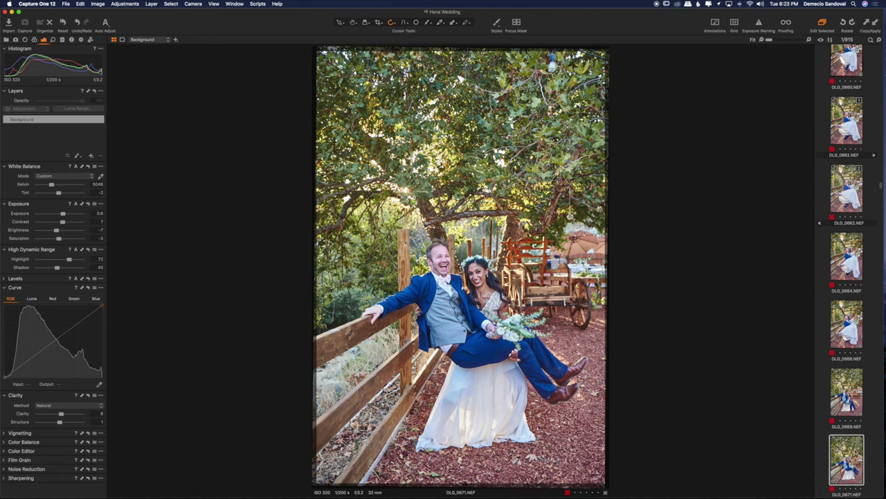
Create a second variant of DLG_0671 and apply the black-and-white user style 030 PX 100 Silver Shade UV+ 1.
key(F3)
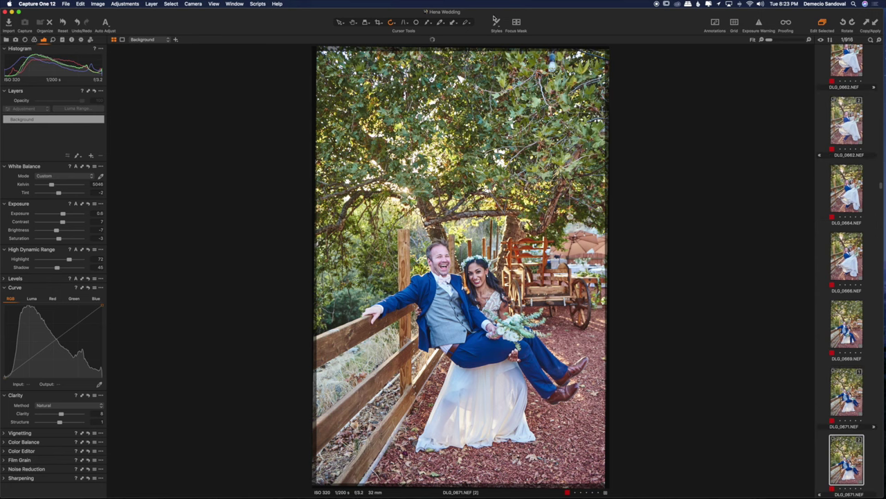
click(497, 23)
mouse_move(519, 35)
scroll(663, 405, down, 5)
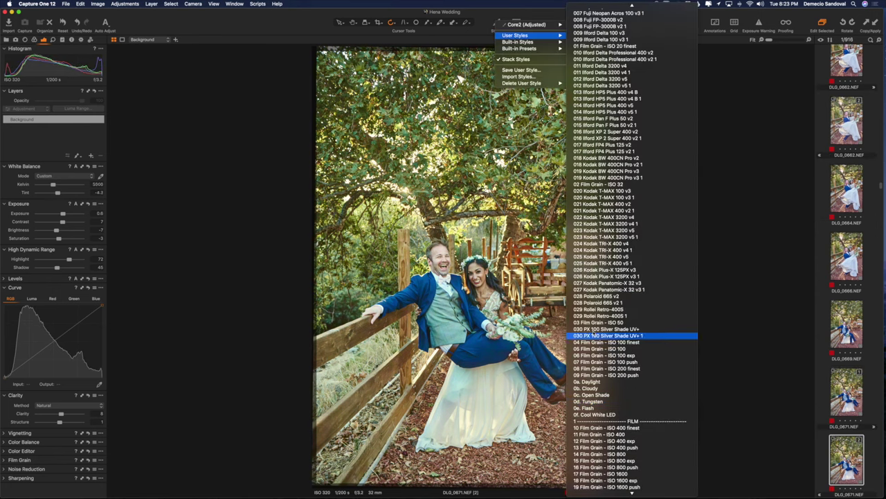
click(604, 335)
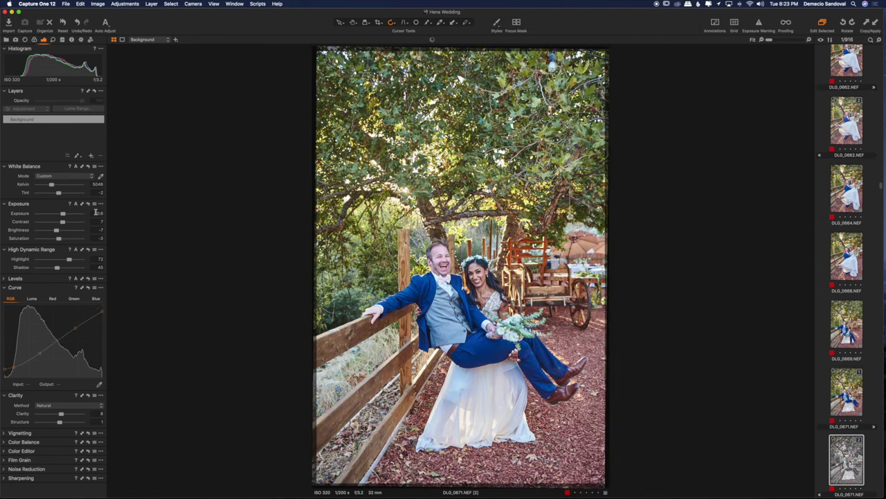
Set the exposure of the black-and-white DLG_0671 variant to 0.2 and rate DLG_0669 five stars.
key(Down)
key(Down)
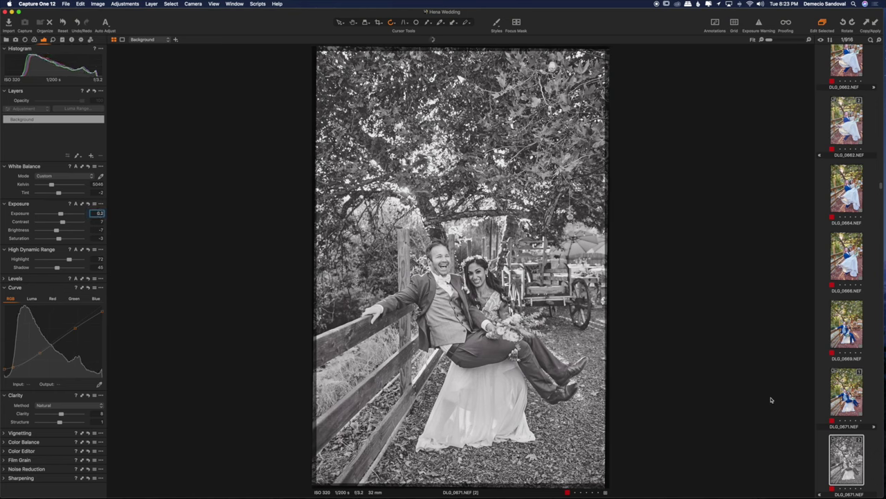
click(861, 355)
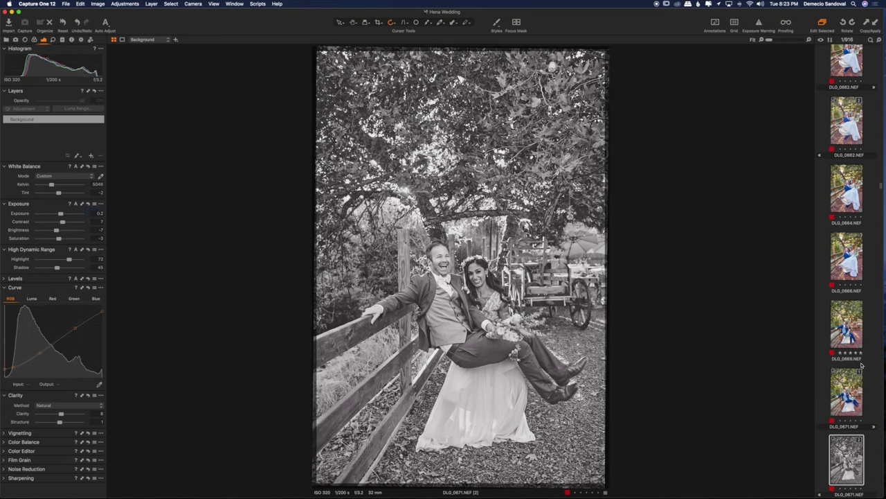
scroll(847, 423, down, 5)
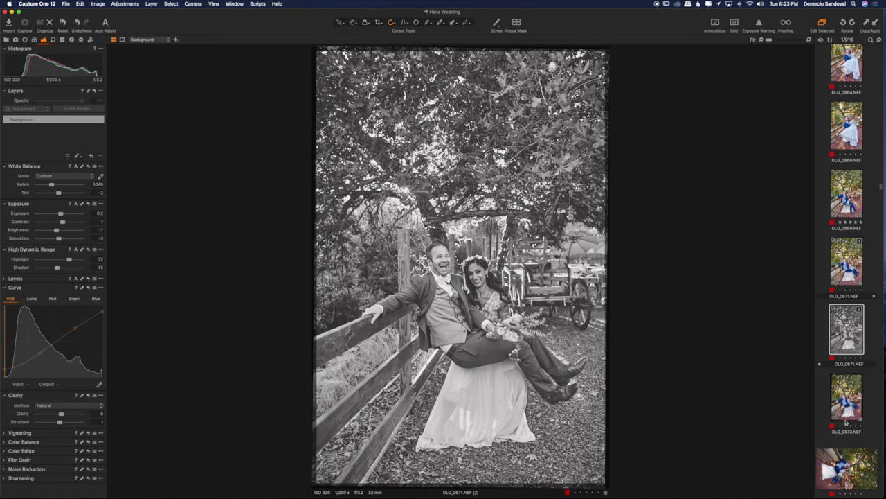
Slightly straighten the couple's fence portrait DLG_0673 and set its exposure to 0.2.
click(841, 402)
drag(573, 316, 569, 313)
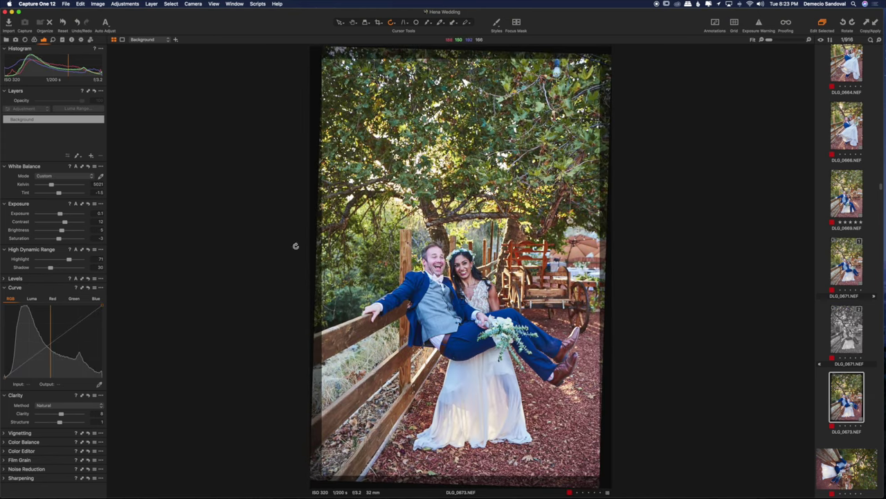
click(99, 214)
text(0.2)
key(Return)
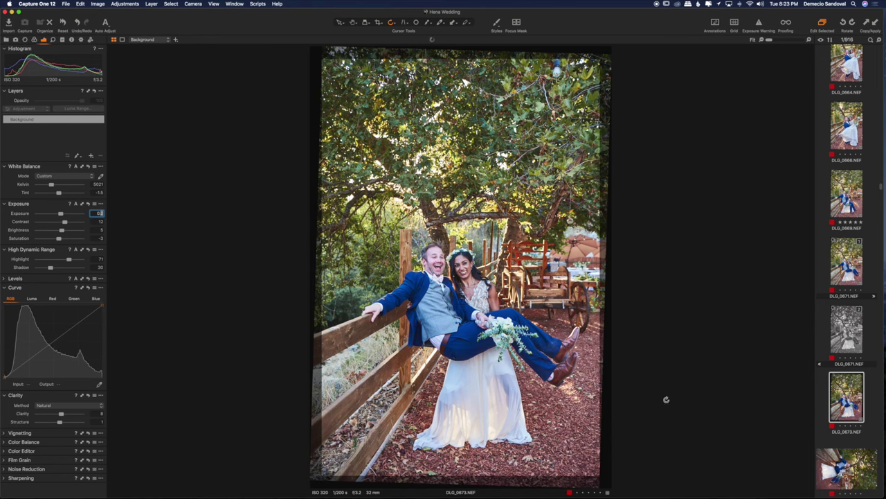
Rotate DLG_0675 and DLG_0678 upright, carry over the adjustments from DLG_0673 and straighten both portraits.
click(846, 470)
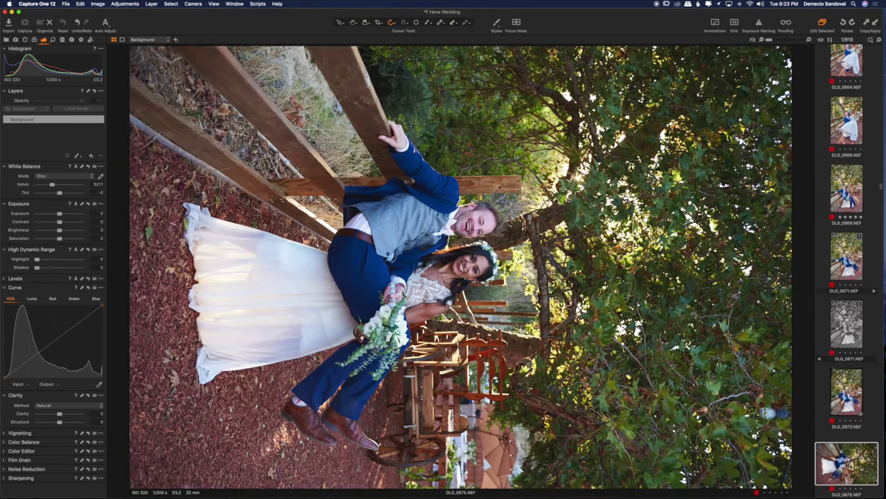
click(842, 23)
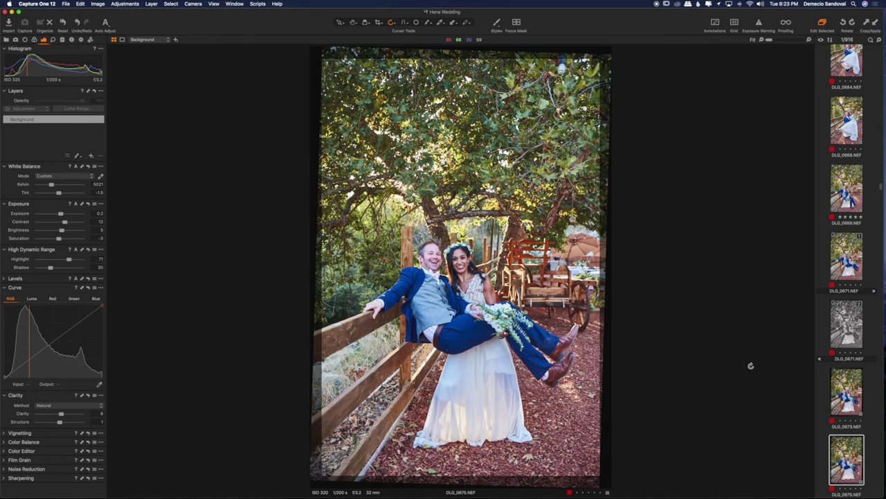
key(Right)
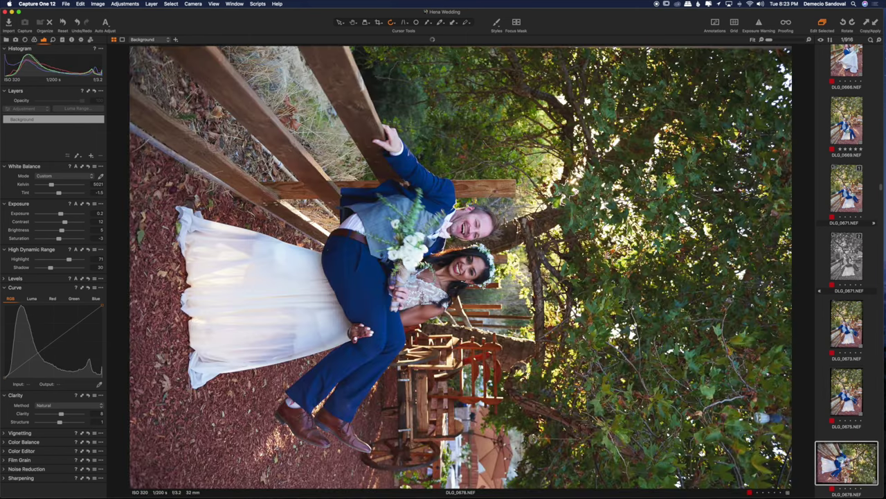
key(super+alt+l)
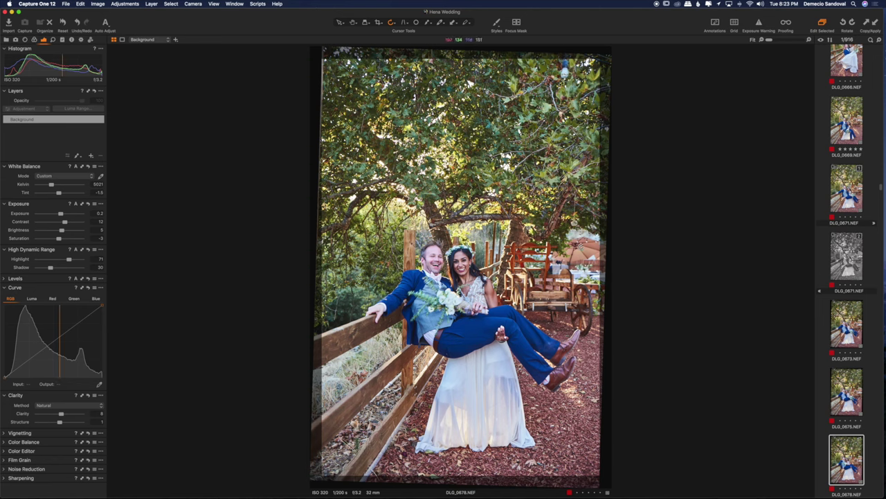
drag(583, 245, 583, 244)
Apply the carried-over adjustments to the embracing couple photo DLG_0685 and warm its white balance to 5671 Kelvin.
key(Right)
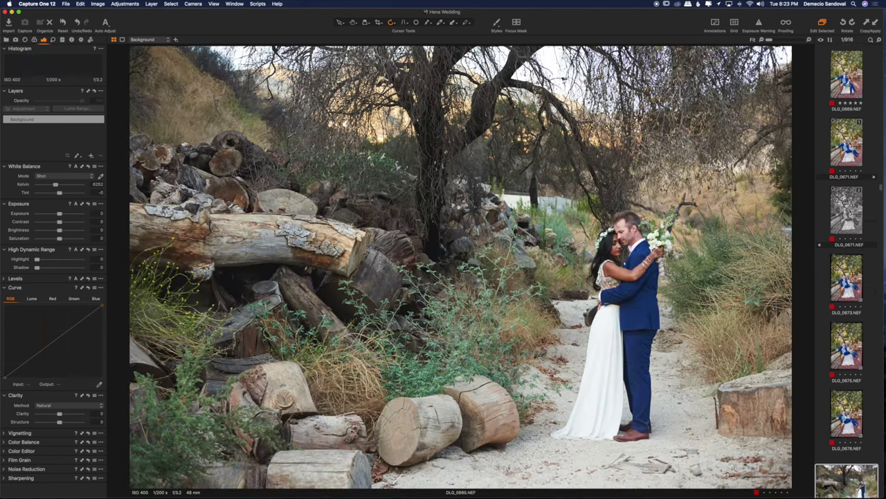
key(super+shift+v)
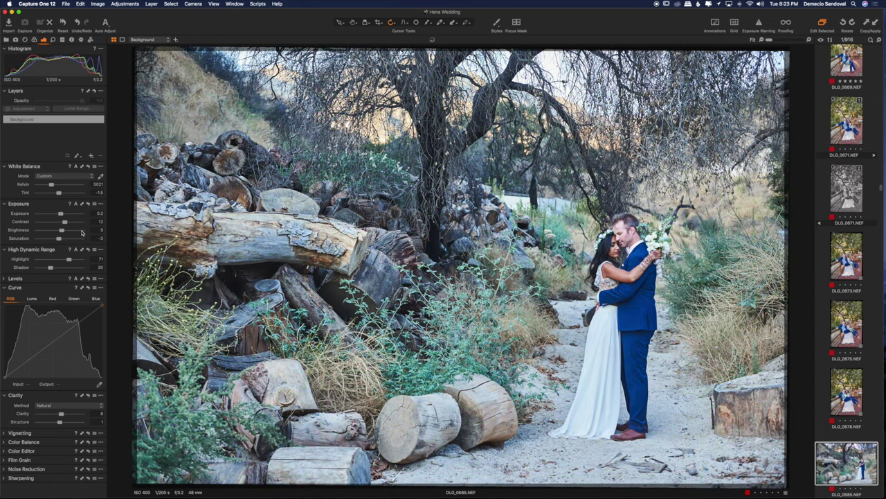
click(95, 182)
text(5821)
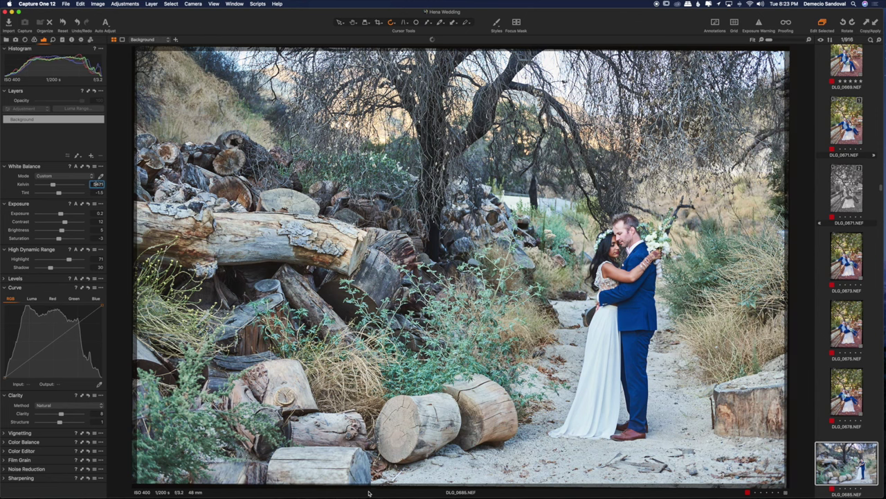
Set the white balance of DLG_0685 to 5596 Kelvin and convert it to monochrome with the B&W - Film Grain 2 style.
key(Return)
click(496, 22)
mouse_move(517, 39)
mouse_move(582, 45)
mouse_move(626, 46)
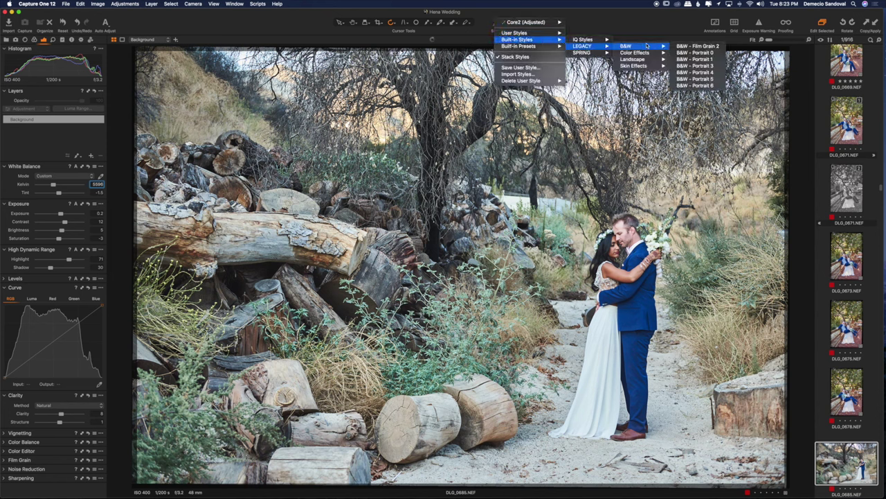
click(693, 47)
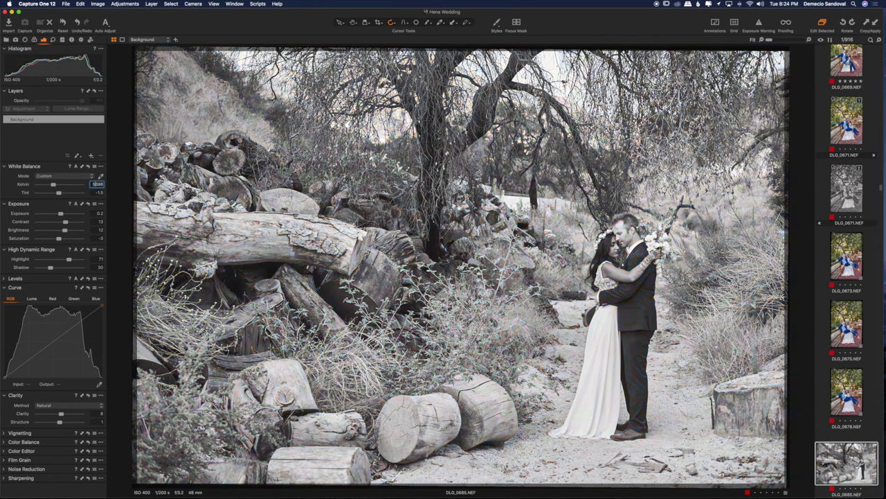
Increase the highlight recovery of the black-and-white DLG_0685 to 84.
click(97, 214)
click(842, 445)
drag(70, 258, 74, 258)
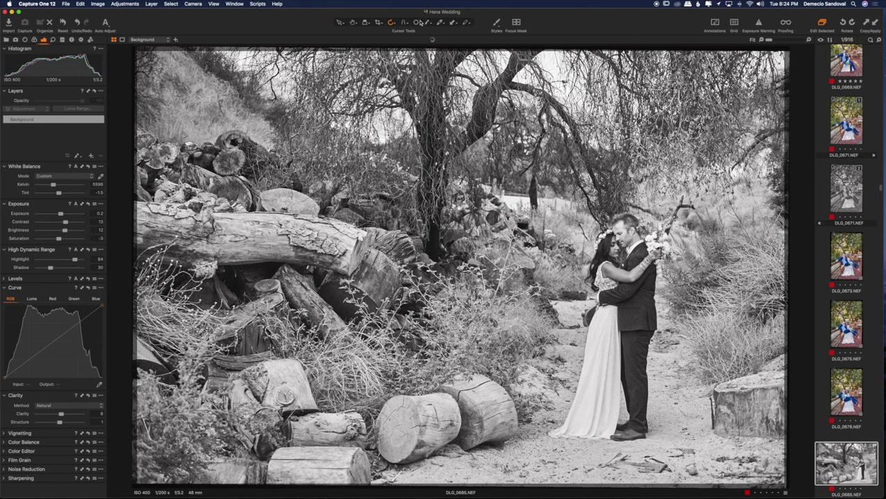
click(431, 25)
click(446, 45)
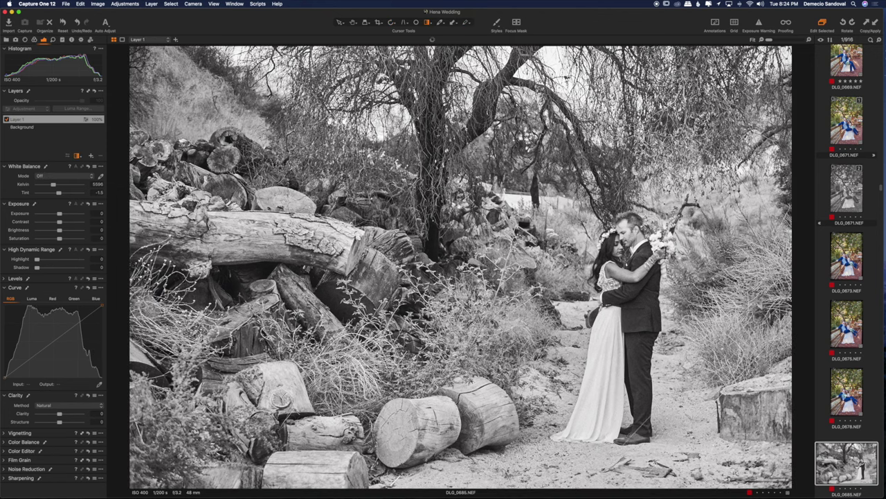
click(101, 157)
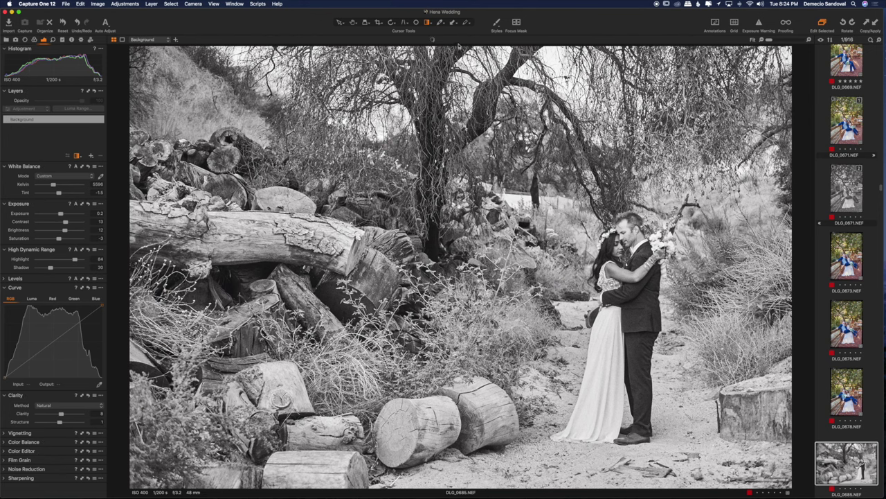
Add a radial gradient mask that leaves out the couple in DLG_0685 and darken the surroundings with an exposure of -0.2.
click(432, 25)
click(450, 45)
drag(617, 318, 674, 294)
mouse_move(616, 294)
mouse_down()
mouse_move(617, 194)
mouse_move(632, 140)
mouse_up()
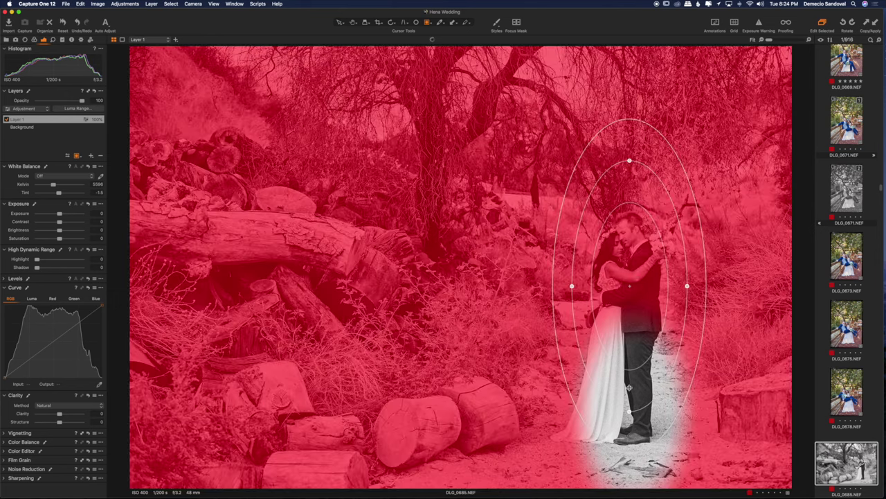
drag(614, 304, 629, 294)
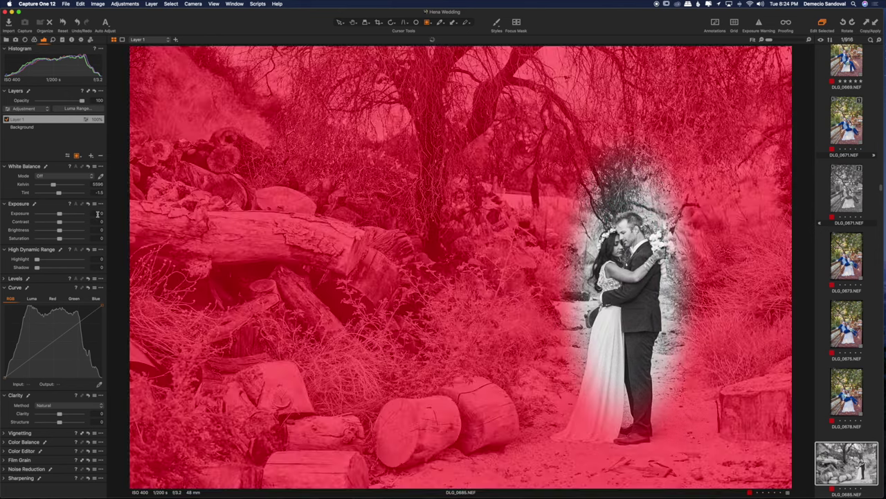
click(98, 214)
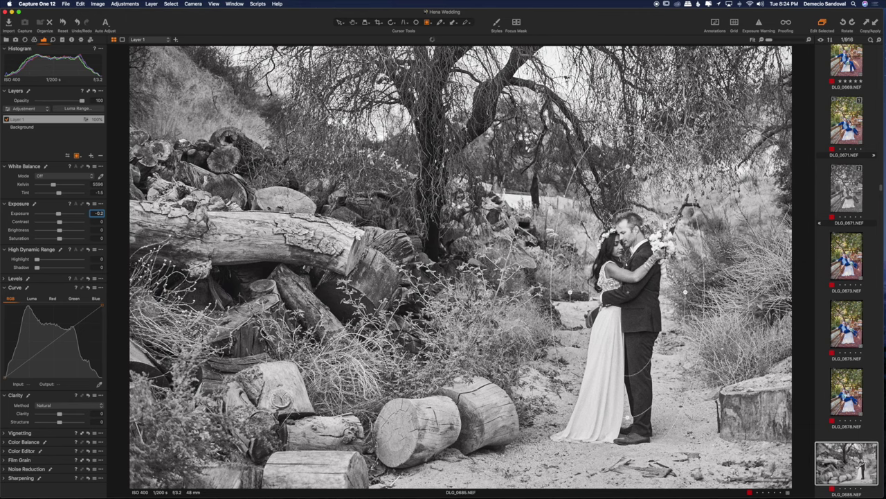
key(Return)
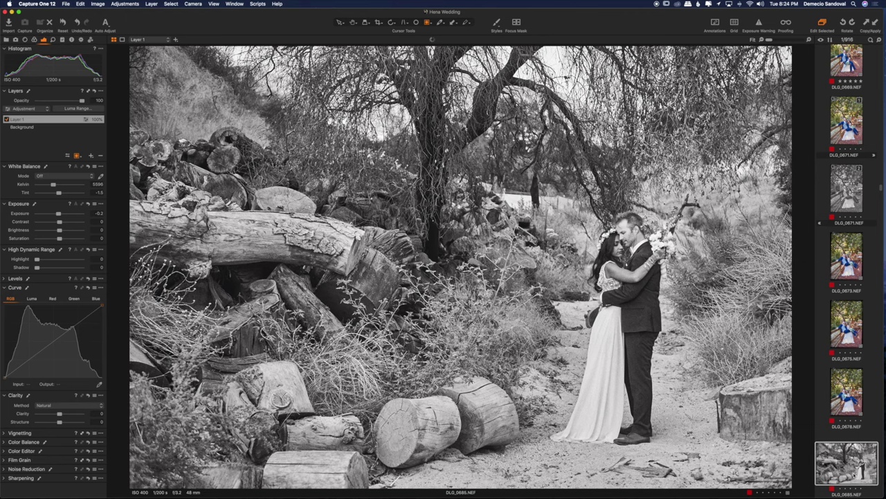
Rotate the kissing couple photo DLG_0689 upright and warm its white balance to 5296 Kelvin.
key(Right)
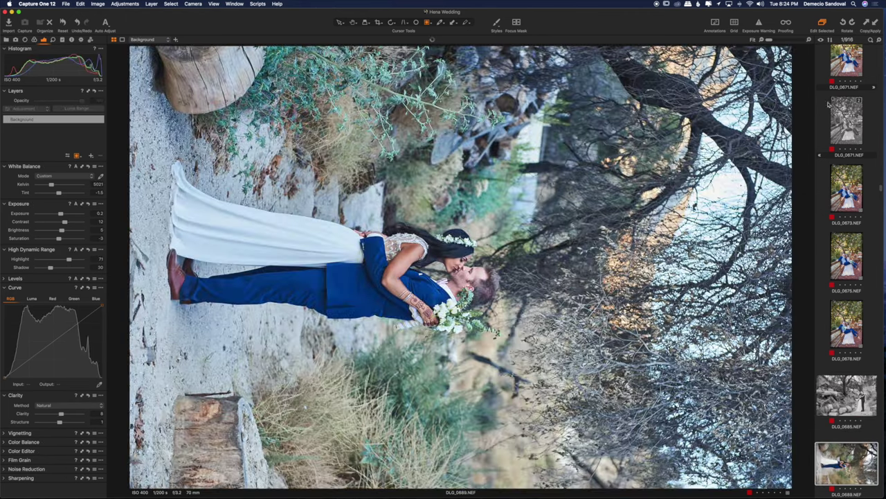
click(843, 22)
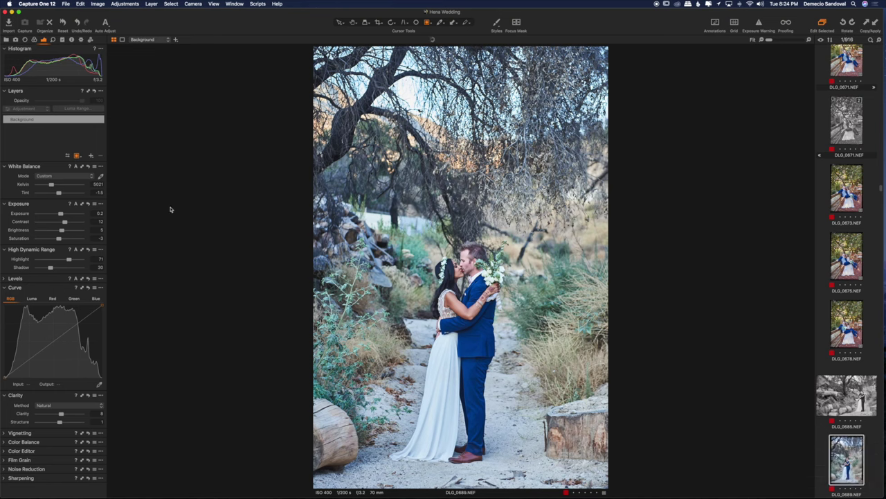
click(99, 185)
key(Up)
key(Up)
key(Up)
key(Up)
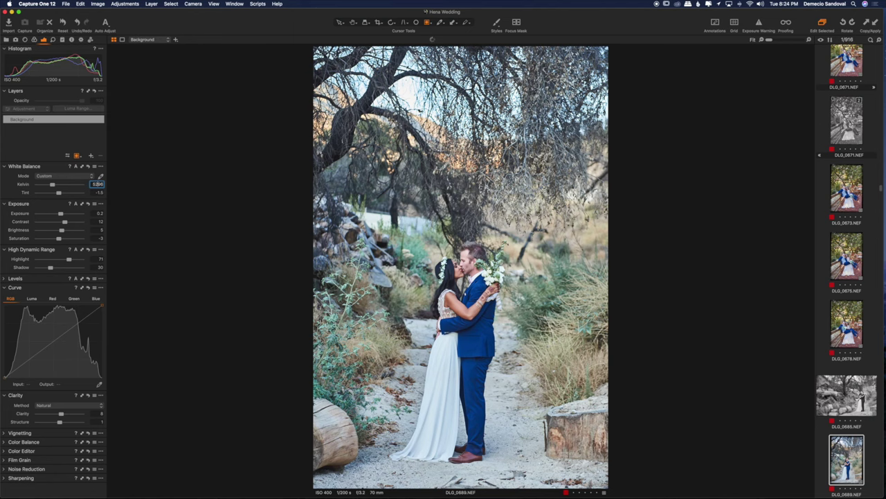
Straighten DLG_0689 slightly with freehand rotation and set its white balance tint to 0.
click(391, 22)
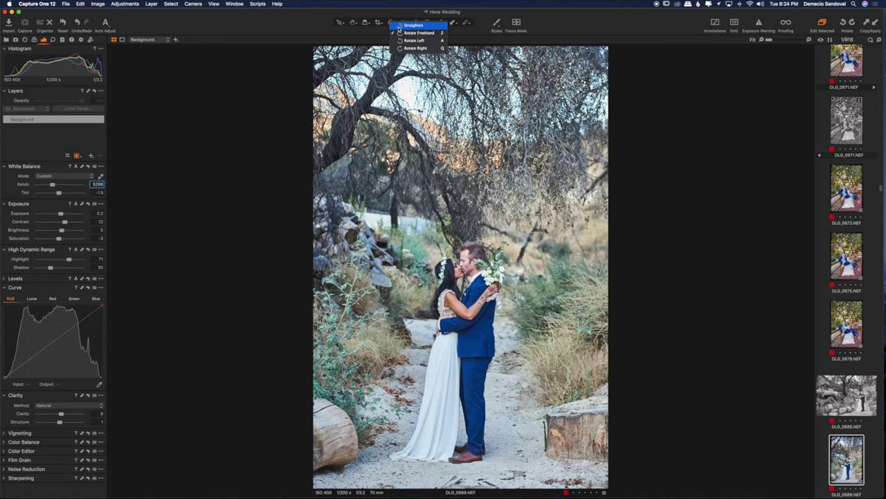
click(418, 33)
drag(551, 281, 554, 279)
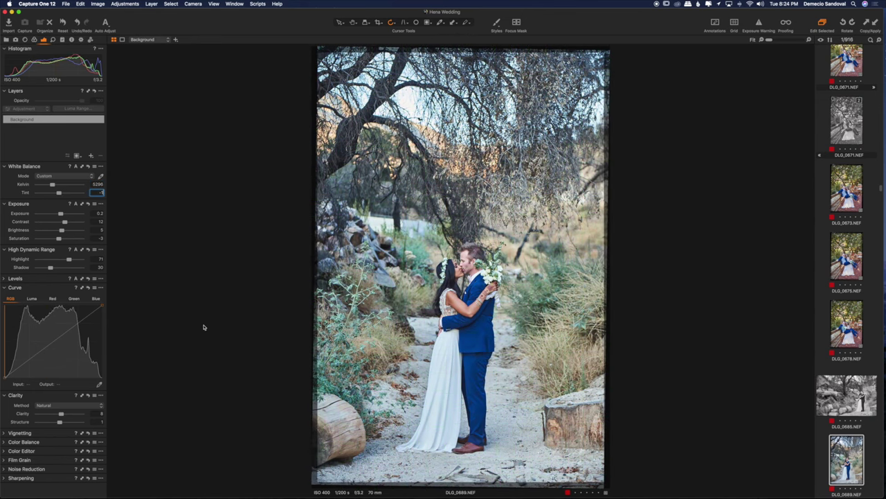
click(100, 177)
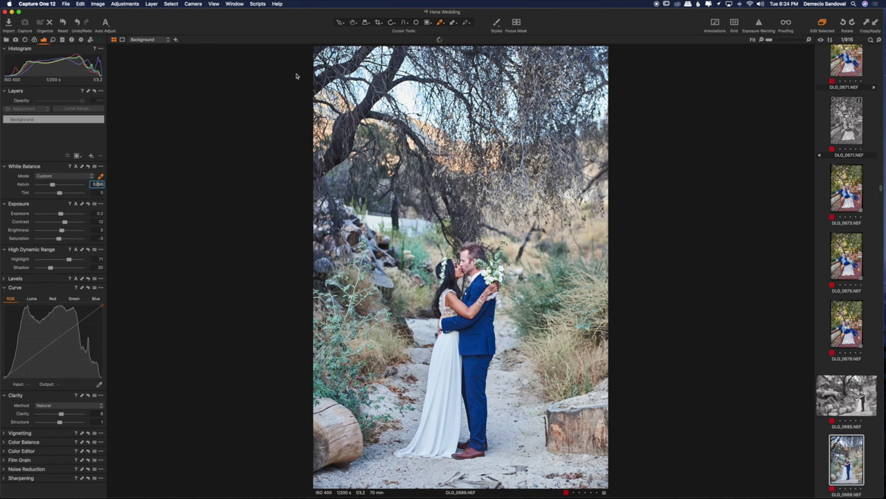
click(388, 25)
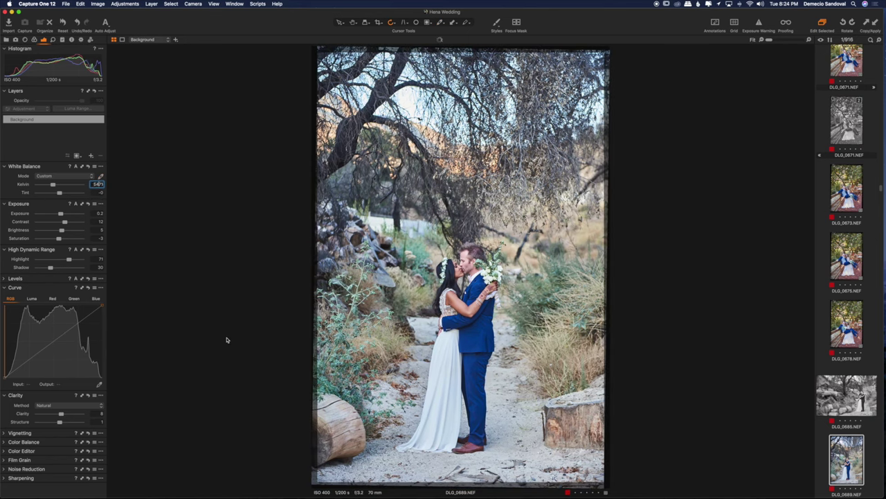
Set the white balance of DLG_0689 to 5546 Kelvin, its exposure to 0, contrast to 10 and shadow to 32.
key(Up)
click(103, 213)
key(Down)
key(Down)
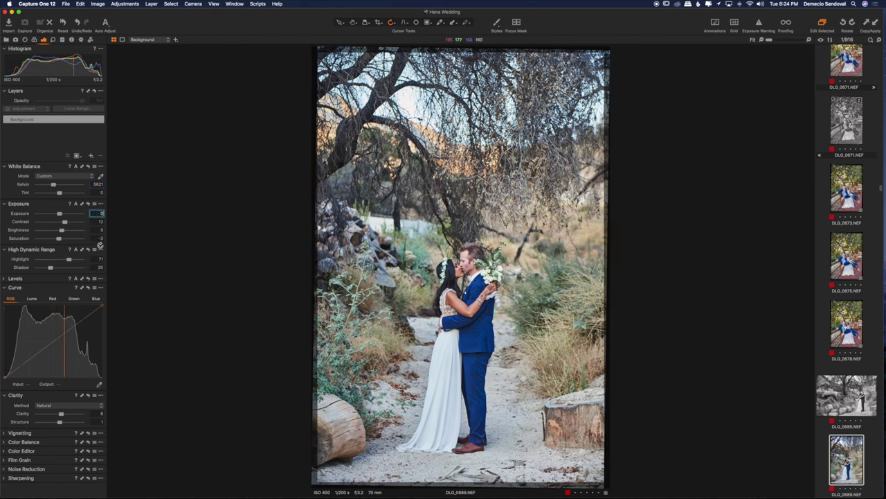
click(98, 184)
text(5540)
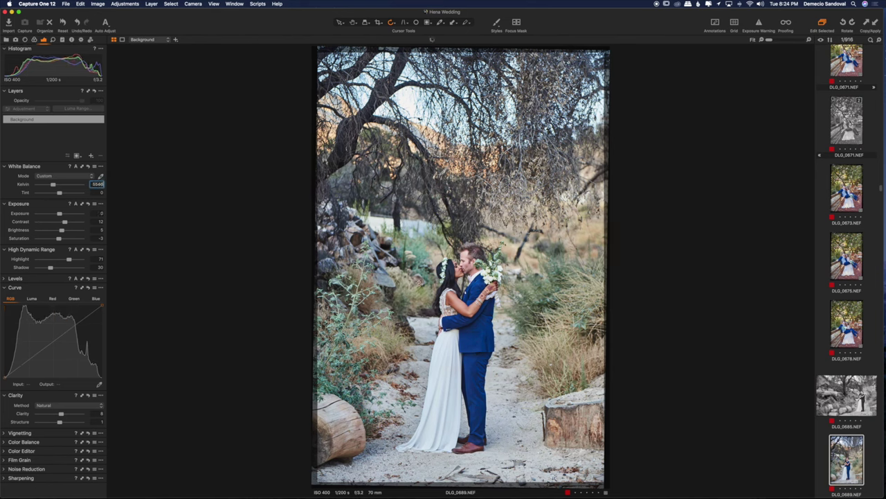
click(99, 222)
text(10)
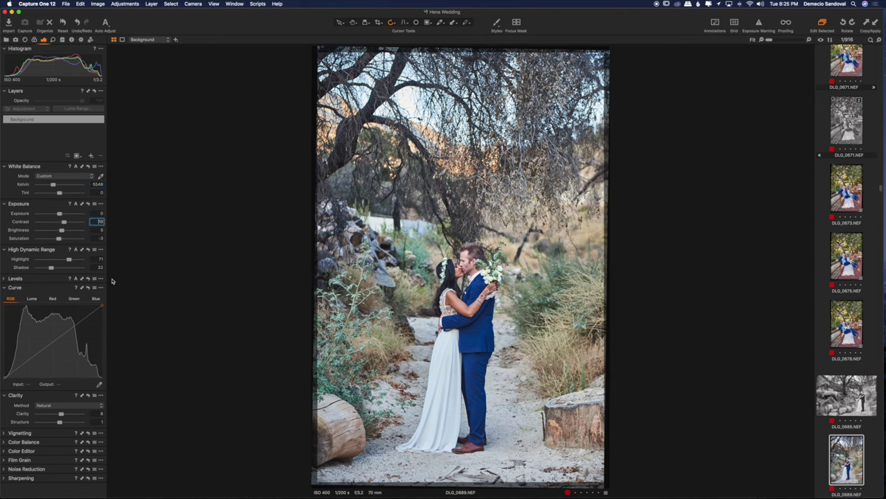
click(844, 444)
Apply the adjustments from DLG_0689 to DLG_0691 and straighten the photo slightly.
key(Right)
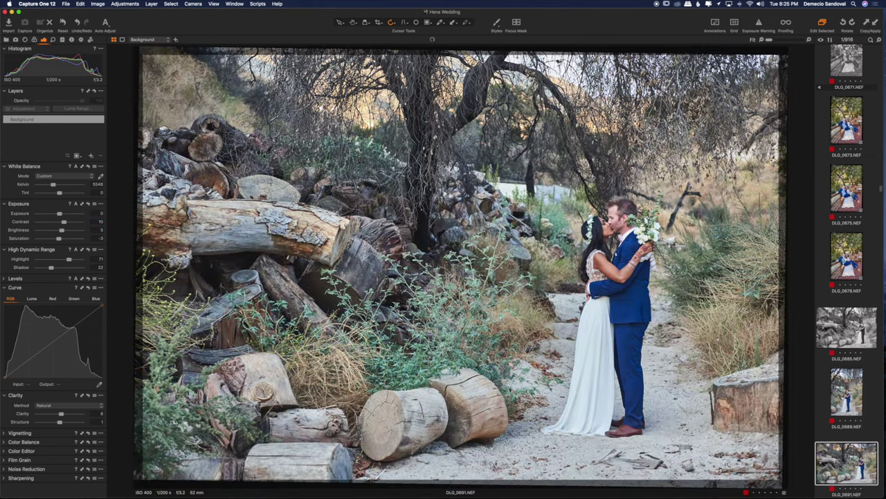
drag(742, 305, 741, 303)
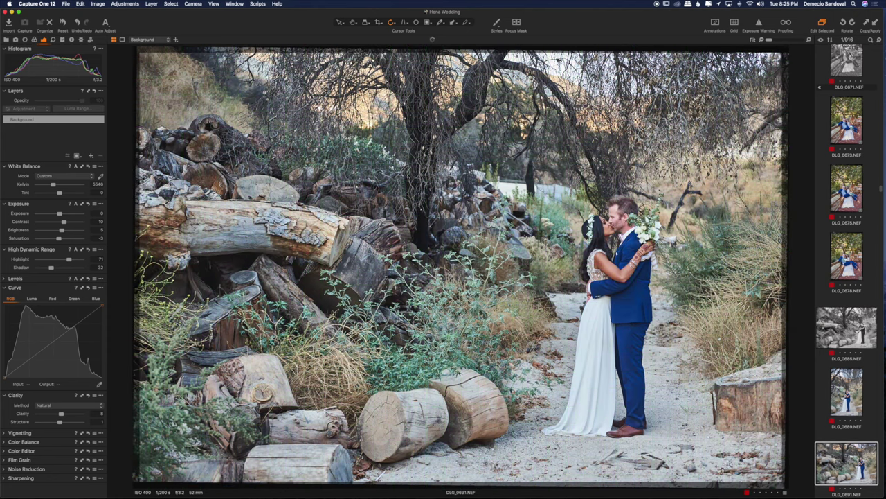
Carry the adjustments over to DLG_0695 and DLG_0699 and set the exposure of both photos to 0.1.
key(Right)
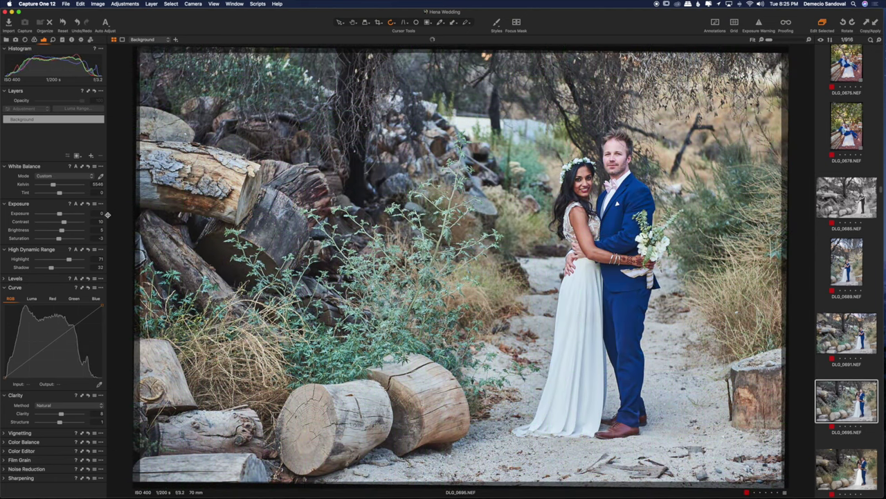
text(0.1)
key(Return)
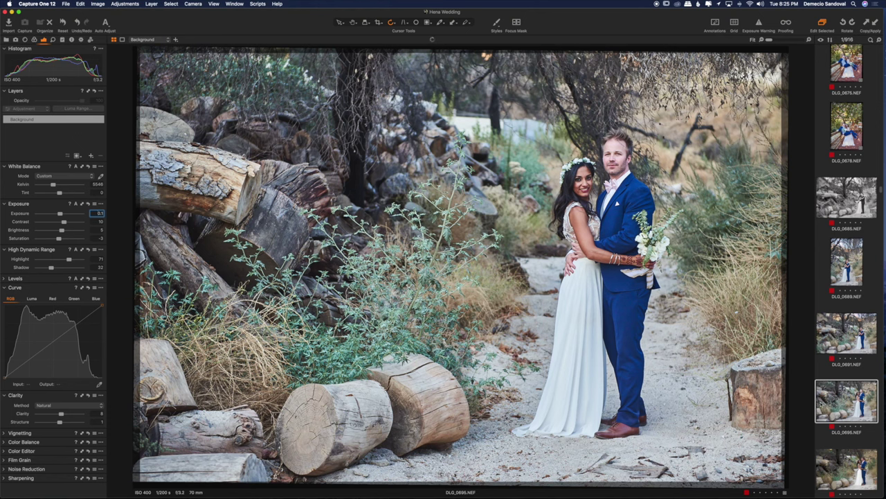
key(Down)
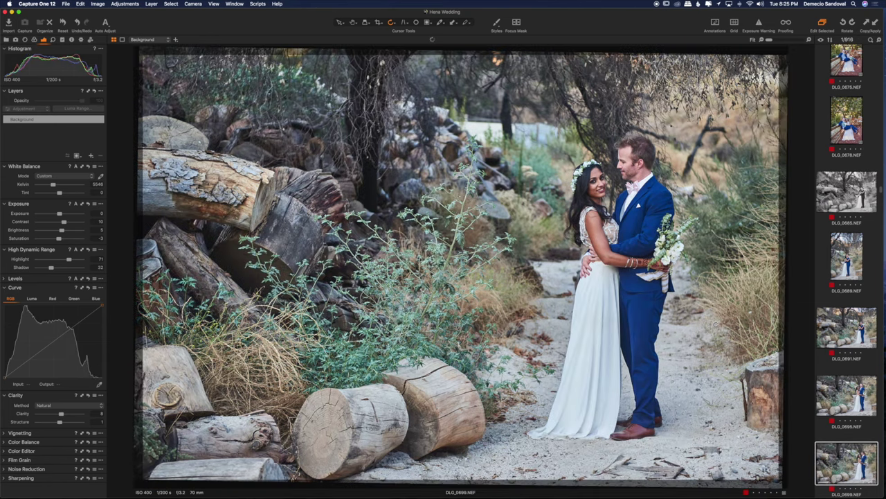
click(99, 214)
key(Return)
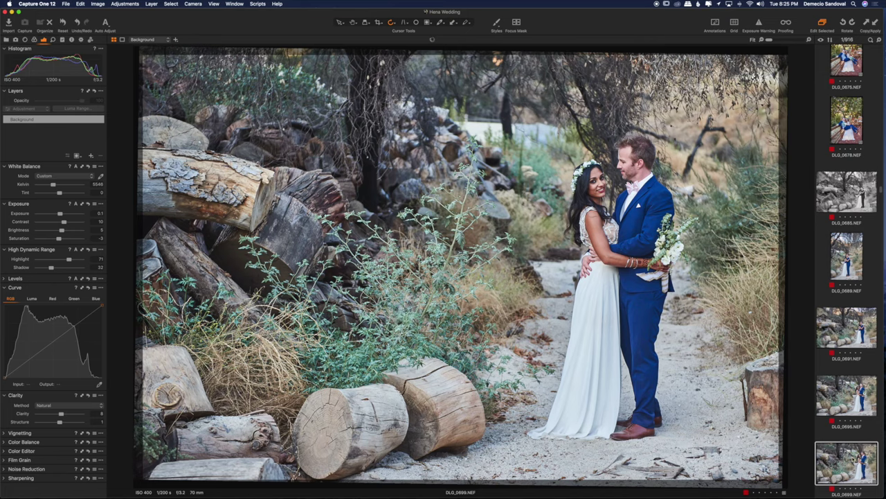
Clone a variant of DLG_0699 and turn it black and white with the Matte user style.
key(F2)
click(493, 26)
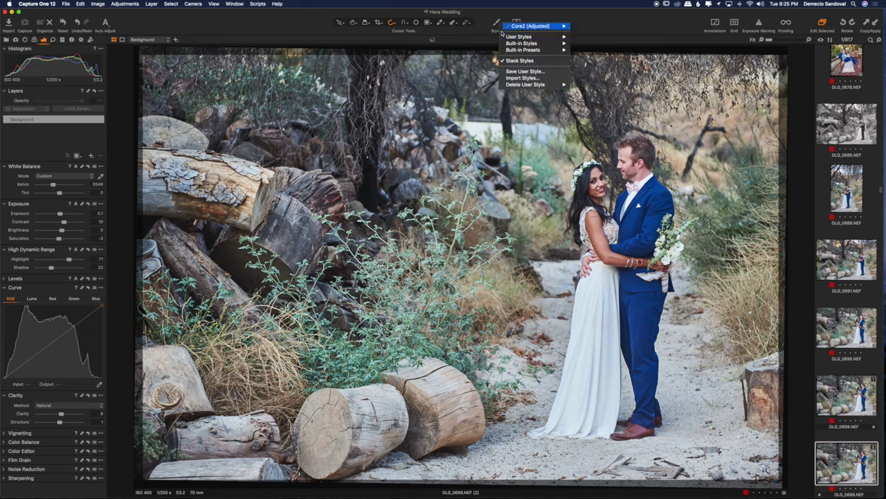
mouse_move(521, 36)
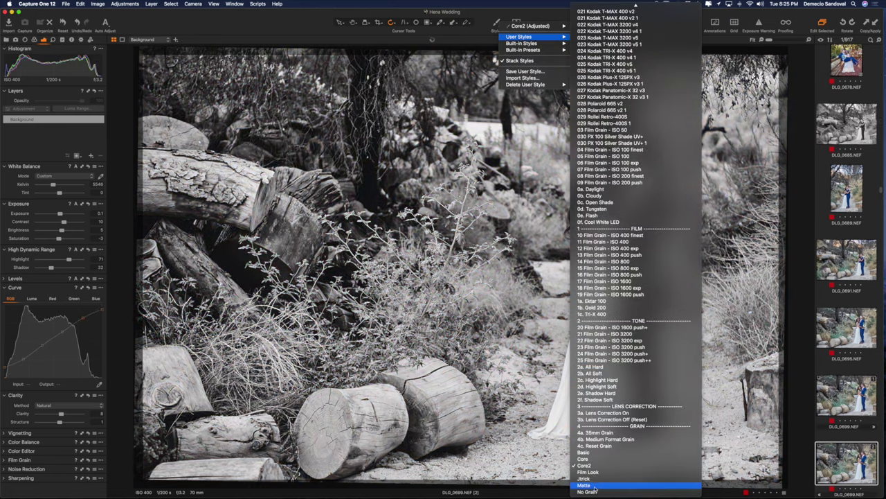
click(621, 485)
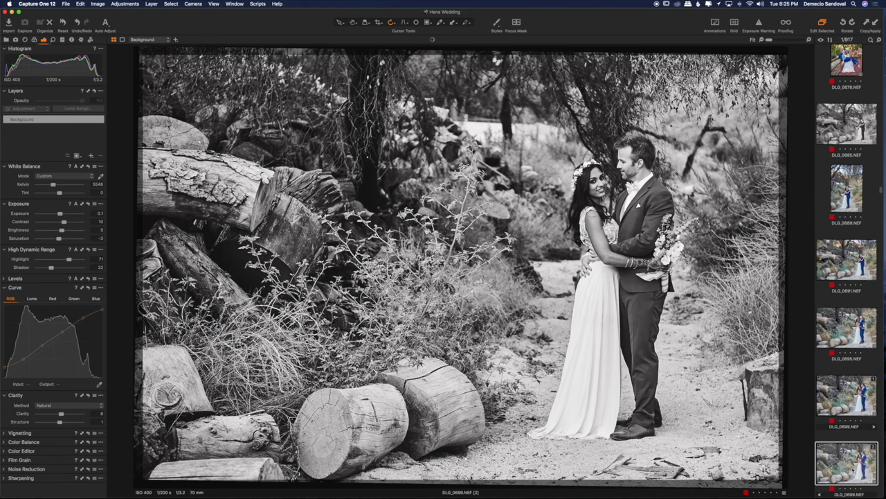
Add an adjustment layer to DLG_0701, keeping the carried-over adjustments, and brush a mask over the bride's face.
key(Down)
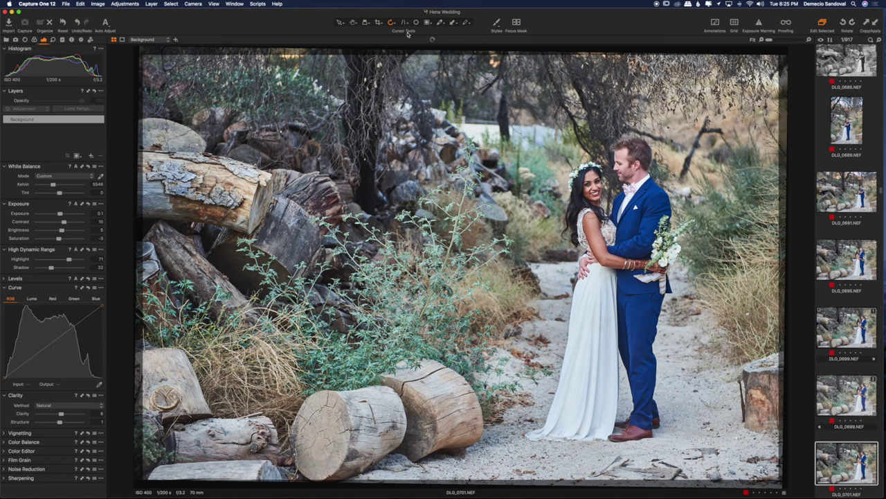
click(91, 157)
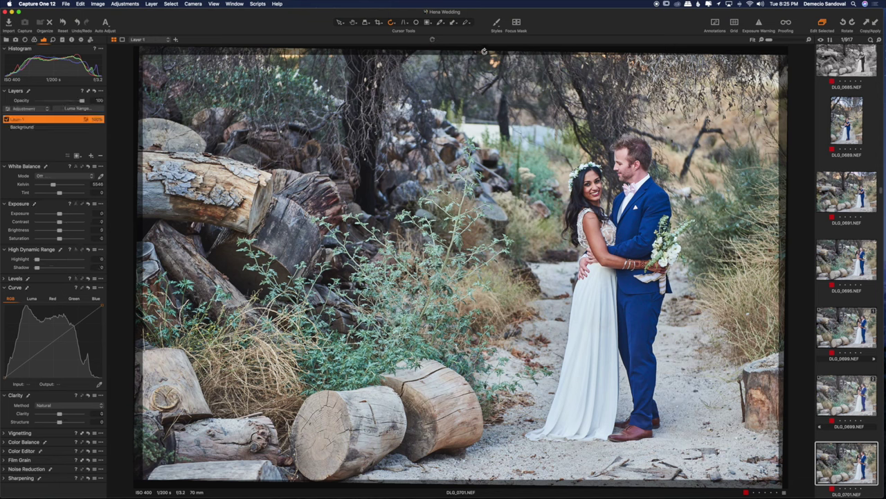
click(499, 31)
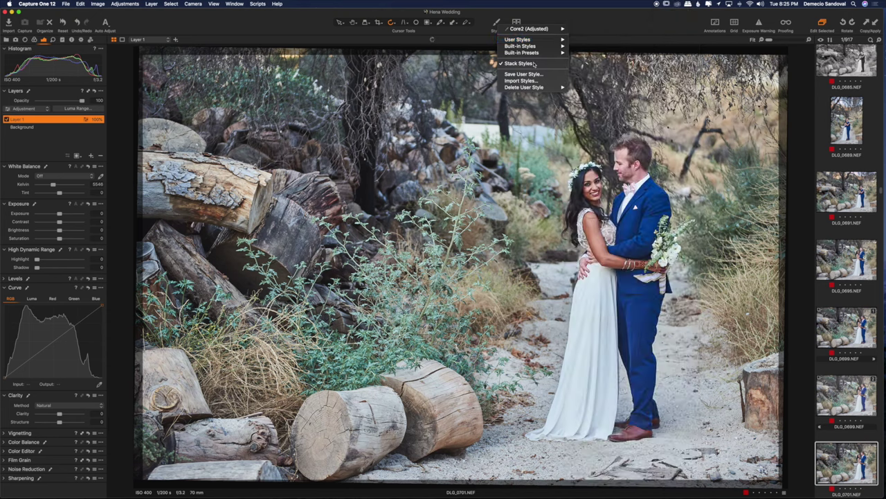
click(587, 22)
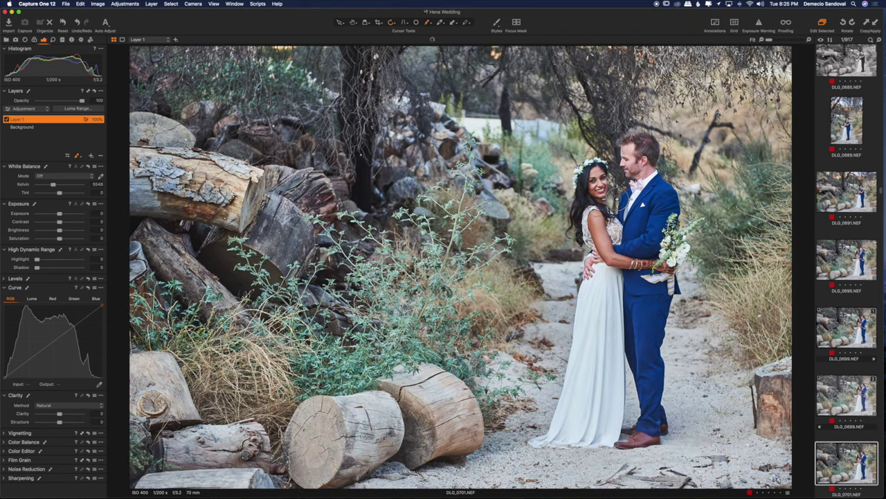
key(b)
right_click(601, 187)
mouse_move(613, 193)
mouse_down()
mouse_move(598, 171)
mouse_move(600, 192)
mouse_move(594, 171)
mouse_move(599, 192)
mouse_move(602, 176)
mouse_move(596, 194)
mouse_move(596, 170)
mouse_up()
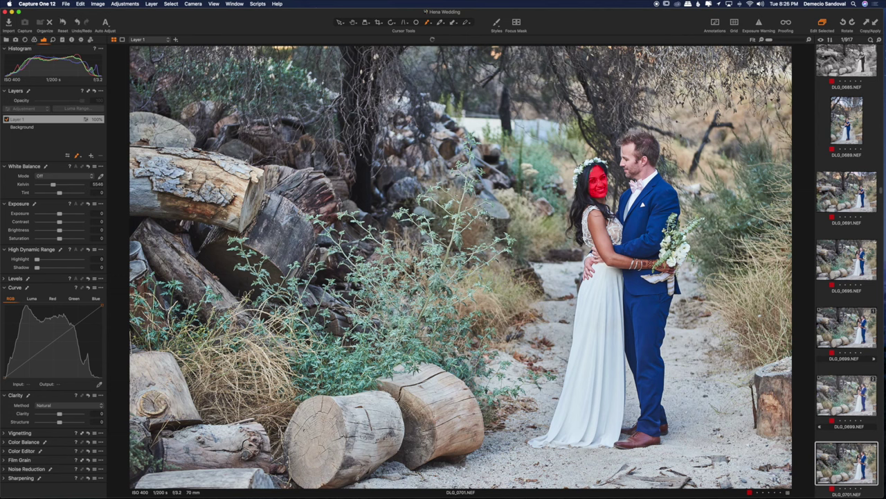
Raise the shadows on DLG_0701's masked layer over the bride's face to 28.
drag(37, 267, 48, 268)
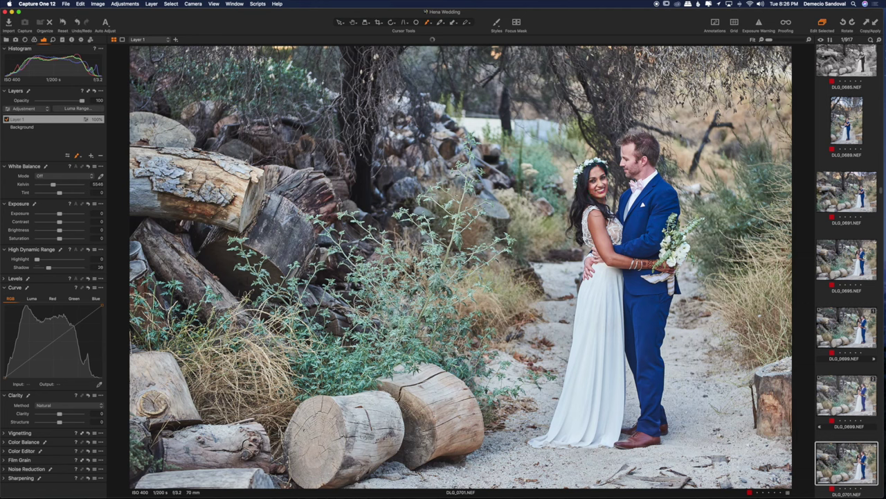
drag(593, 187, 594, 186)
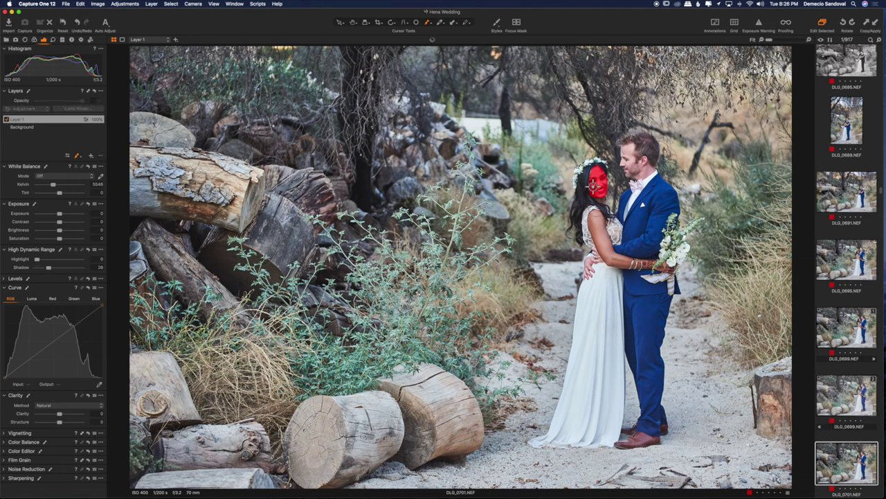
drag(48, 267, 58, 267)
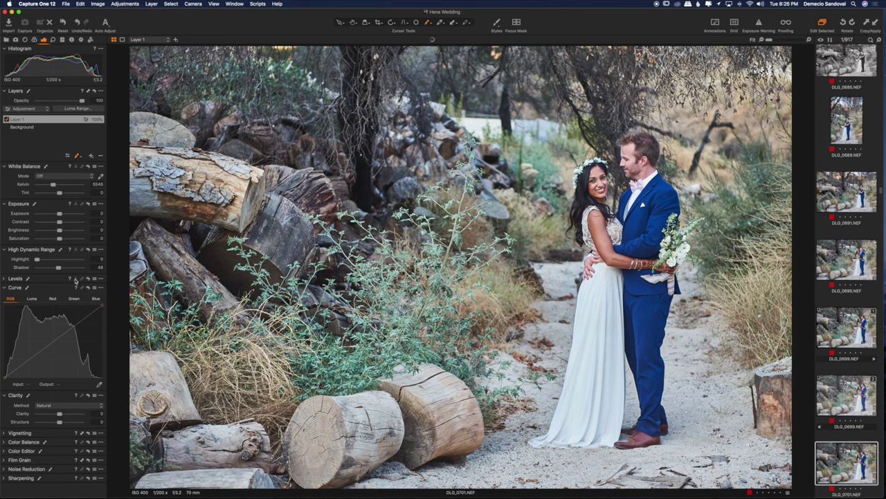
drag(59, 267, 49, 267)
scroll(865, 491, down, 3)
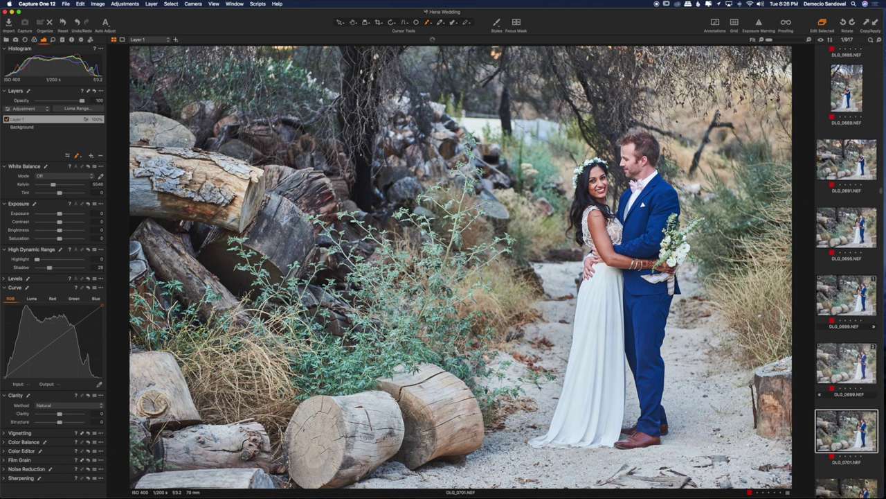
Turn DLG_0704 black and white with a user style on top of the carried-over adjustments, and straighten it slightly.
click(852, 448)
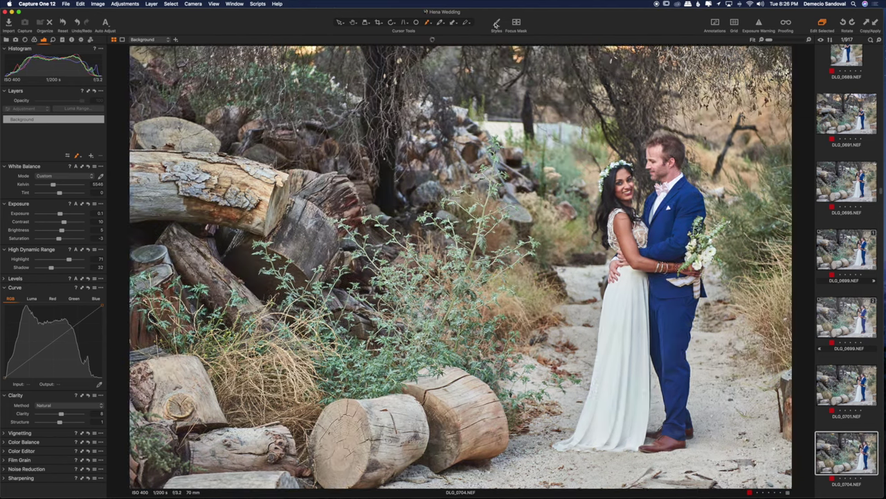
click(496, 22)
mouse_move(516, 37)
click(625, 442)
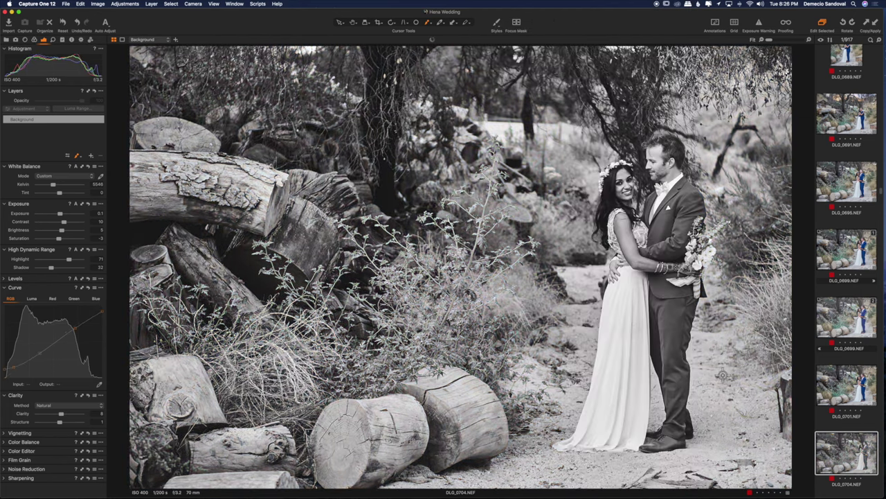
key(r)
drag(803, 364, 801, 371)
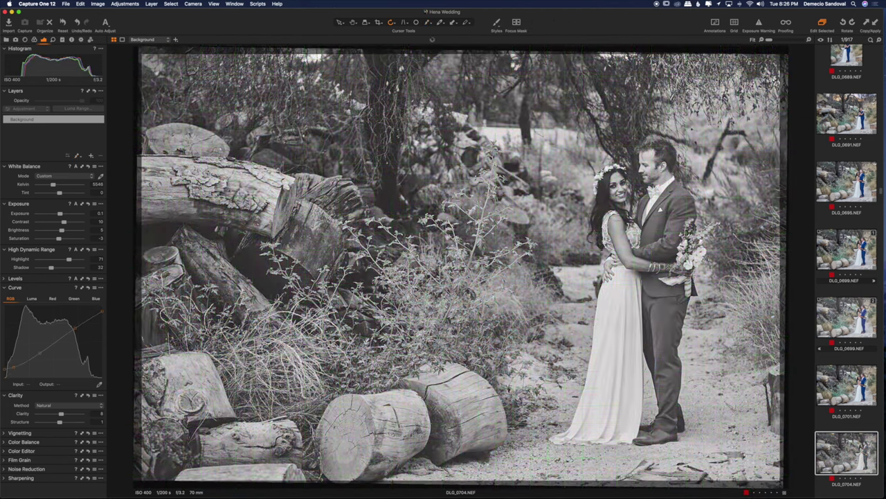
Apply the carried-over adjustments to DLG_0706 and set its brightness to 3.
key(Right)
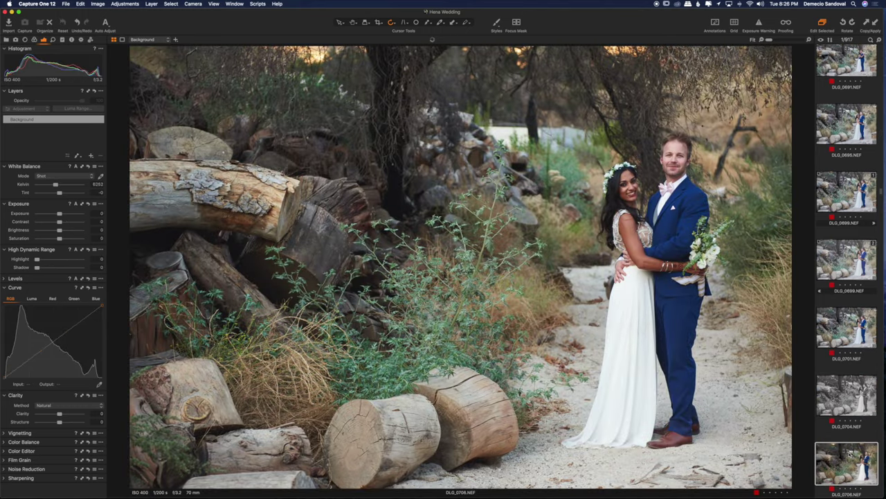
key(super+shift+v)
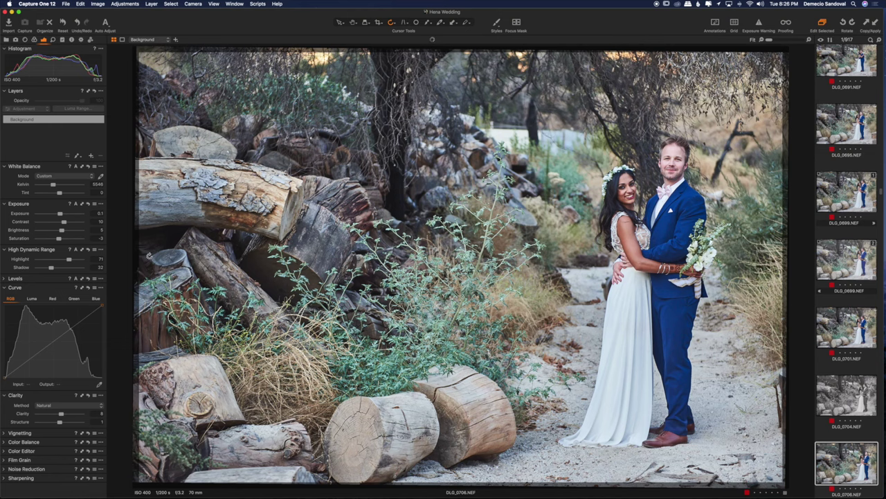
click(94, 230)
text(3)
key(Return)
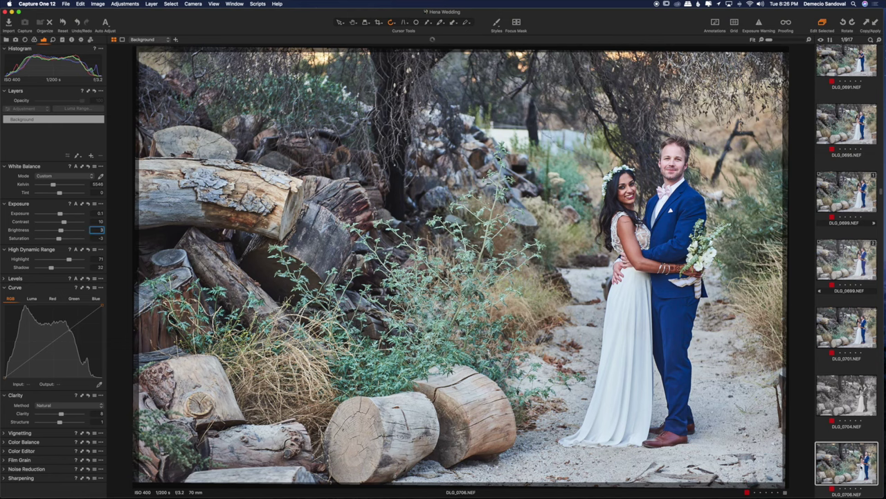
Apply the carried-over adjustments to DLG_0709, then turn the photo upright and straighten it against the grid.
key(Down)
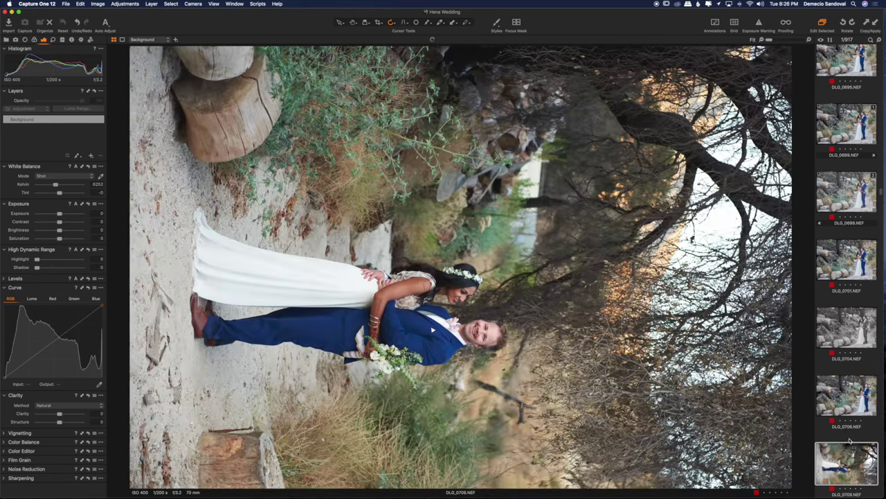
key(super+shift+v)
click(843, 23)
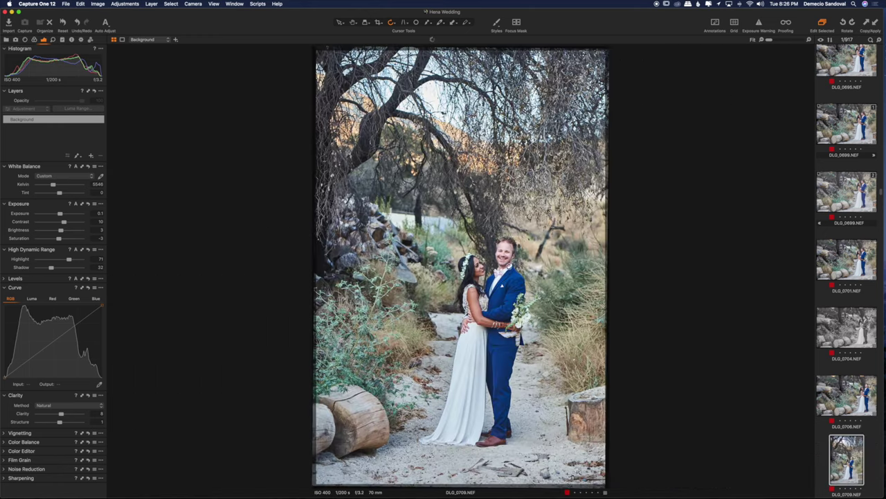
key(super+g)
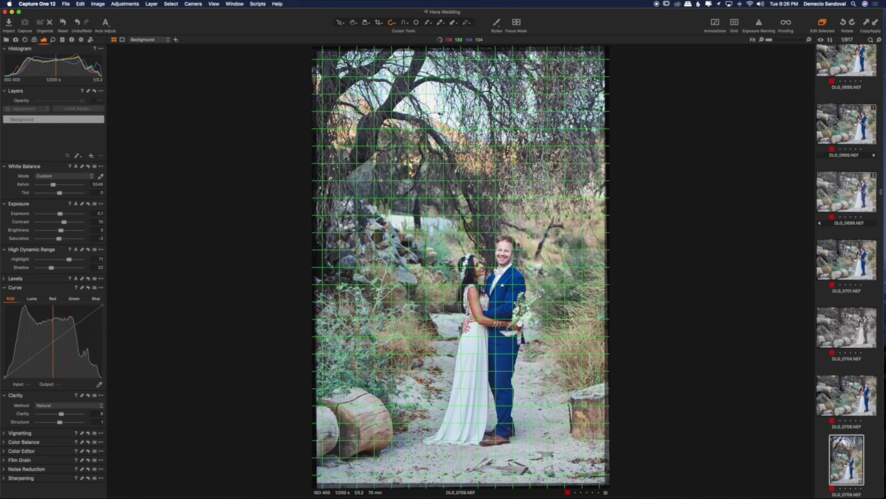
drag(566, 245, 567, 241)
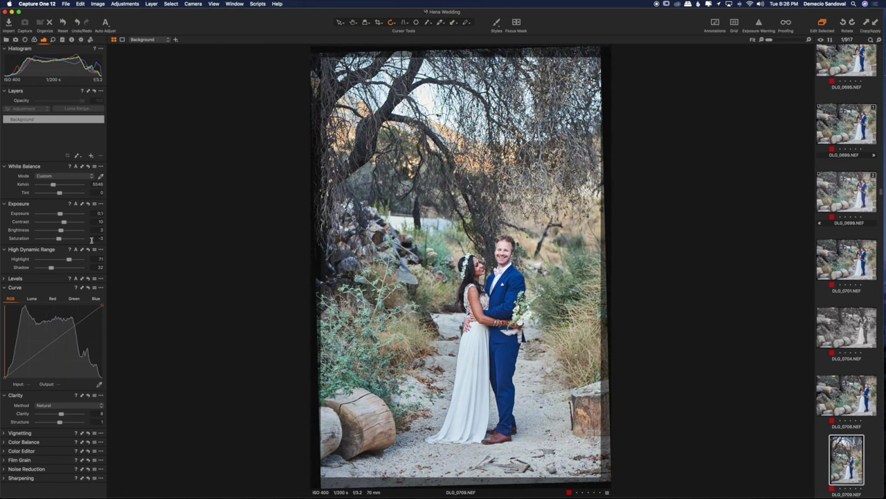
Set DLG_0709's exposure to 0, shadow to 21 and brightness to 2.
click(99, 213)
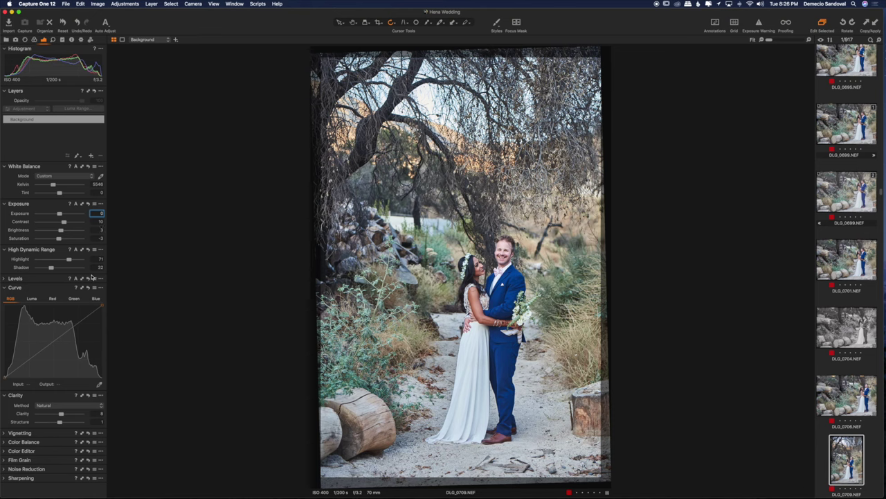
drag(47, 271, 42, 271)
key(Tab)
key(Tab)
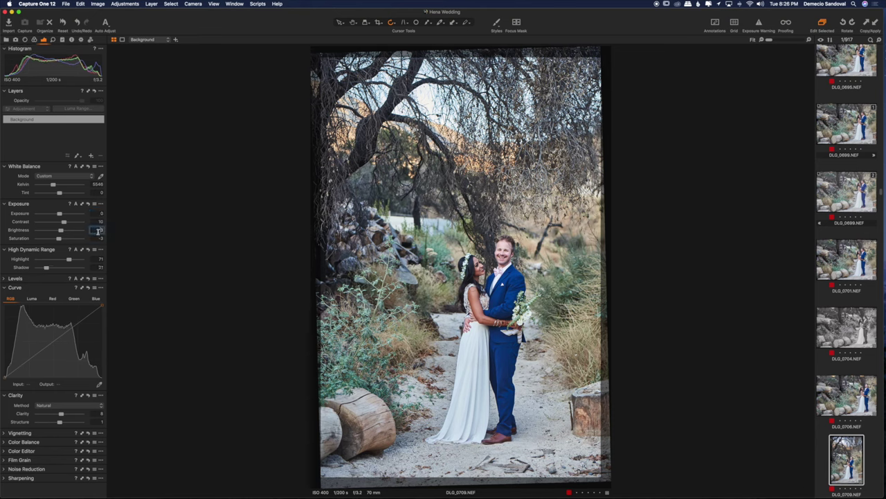
Carry DLG_0709's adjustments over to DLG_0711 and straighten the photo slightly.
click(845, 450)
key(Down)
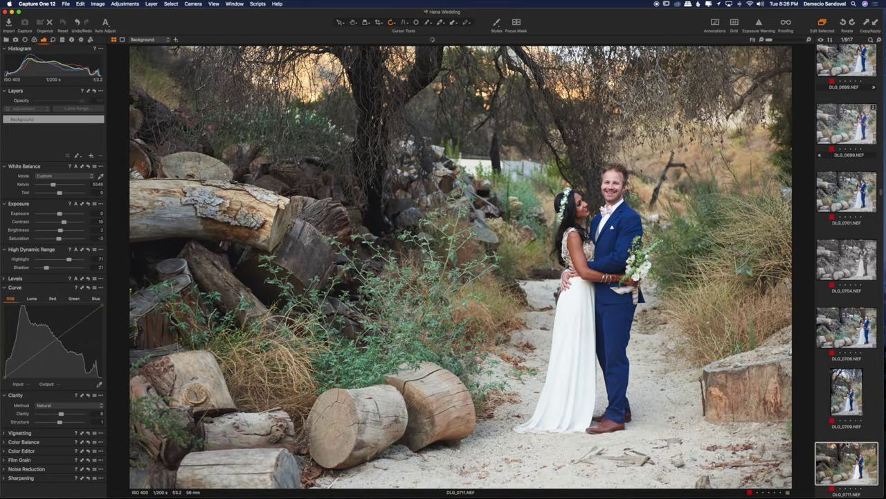
drag(734, 357, 734, 360)
drag(735, 362, 734, 367)
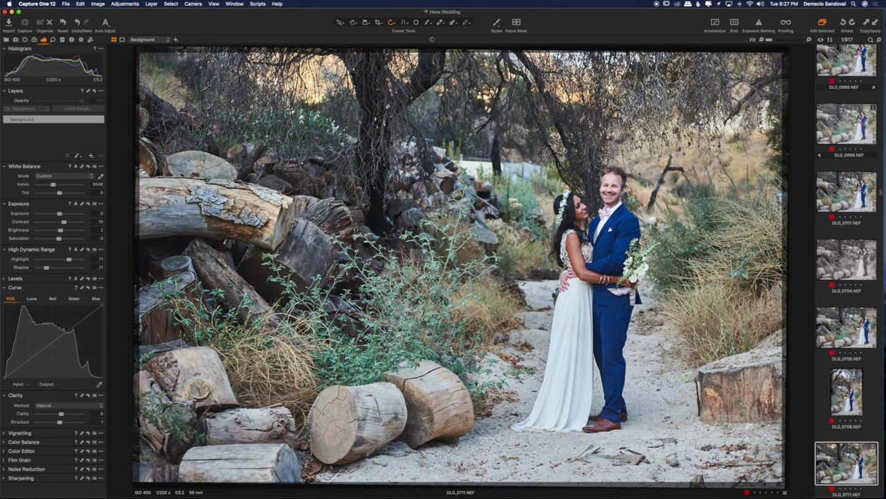
drag(747, 357, 748, 358)
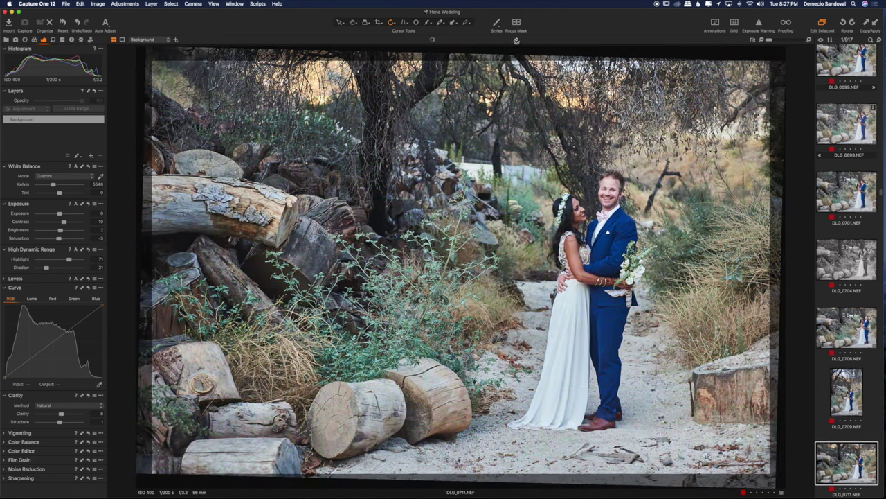
Try a black-and-white user style on DLG_0711.
click(498, 25)
mouse_move(519, 37)
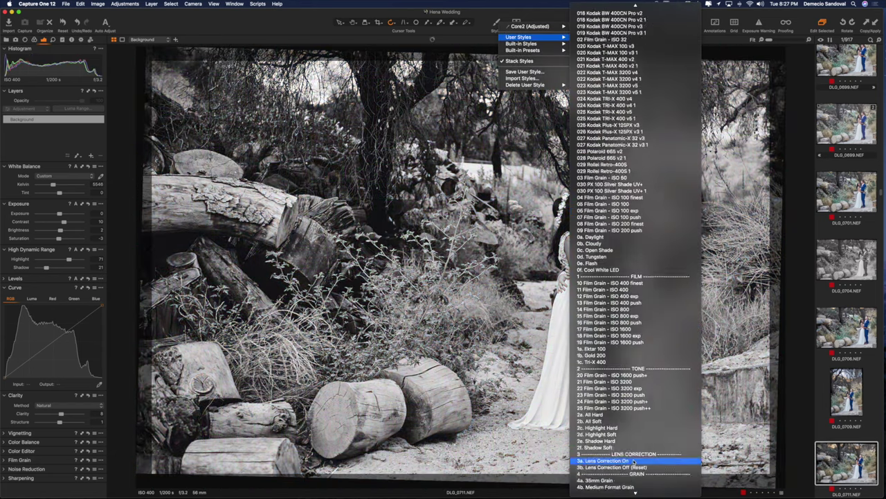
click(595, 485)
Carry the adjustments over to the camel photo DLG_0720, and rotate it upright and level against the grid.
key(Right)
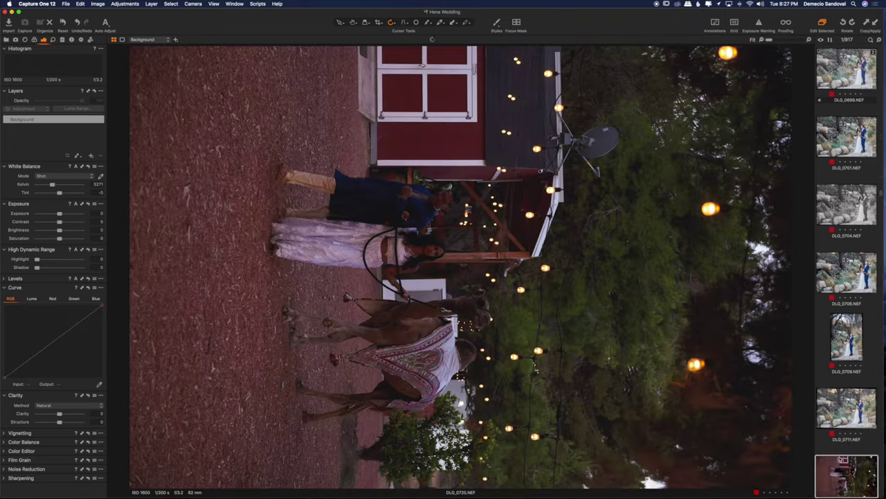
key(Right)
key(Left)
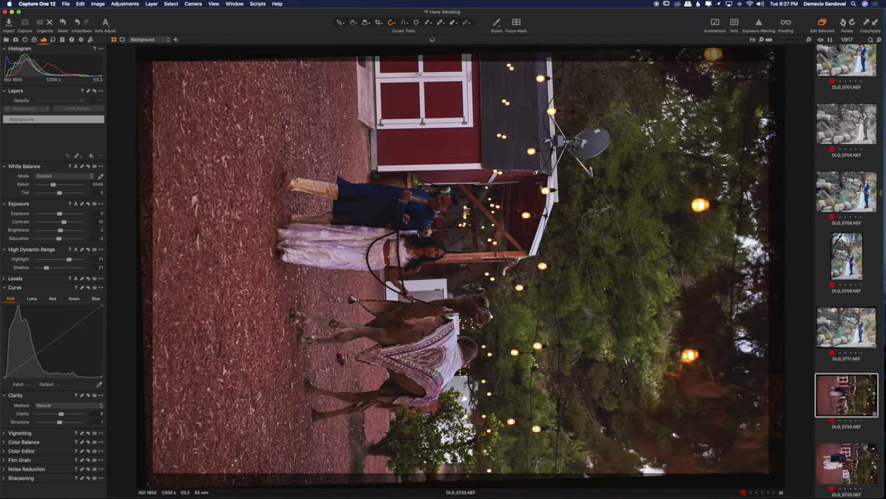
click(844, 23)
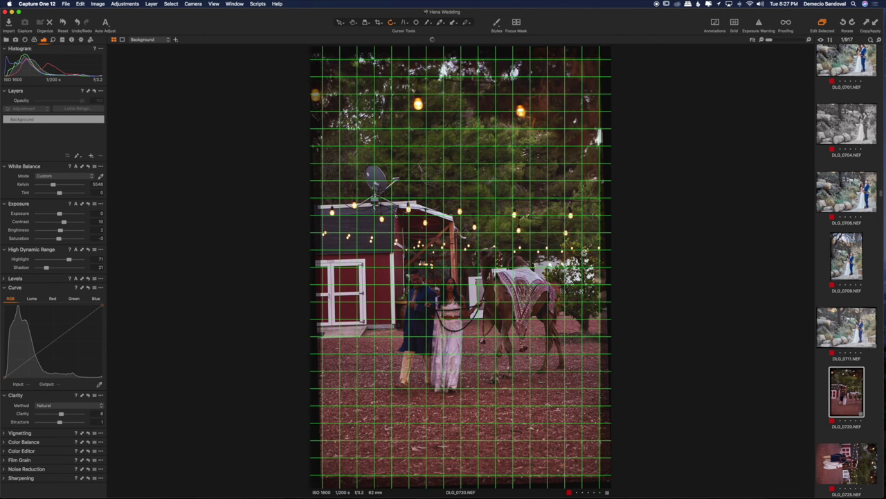
drag(584, 253, 585, 255)
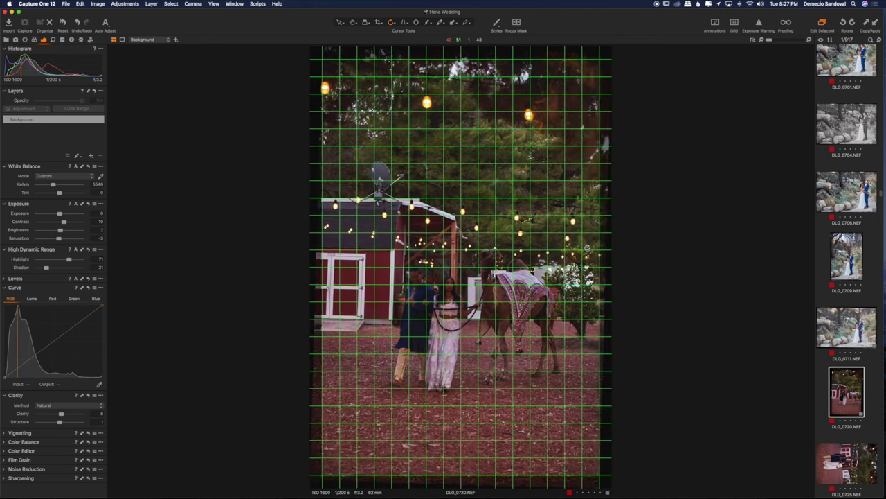
Raise DLG_0720's exposure to 1.
click(96, 213)
key(Up)
key(Up)
key(Up)
key(Up)
key(Up)
key(Up)
key(Up)
key(Up)
key(Up)
key(Up)
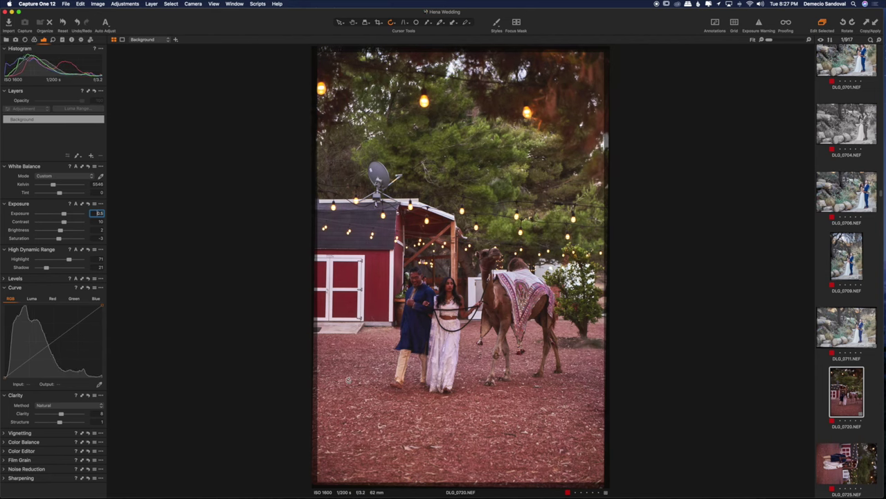
Cool DLG_0720's white balance to 5046 K and set the tint to -2.
click(98, 183)
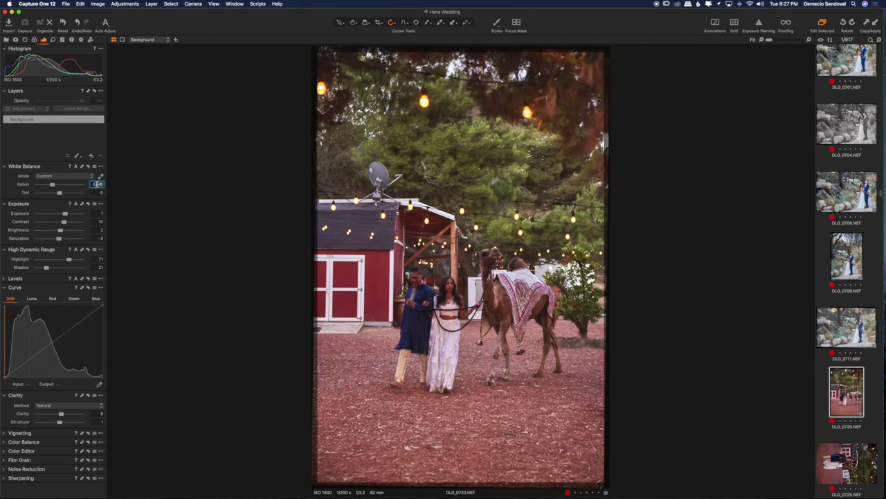
text(5000)
click(97, 191)
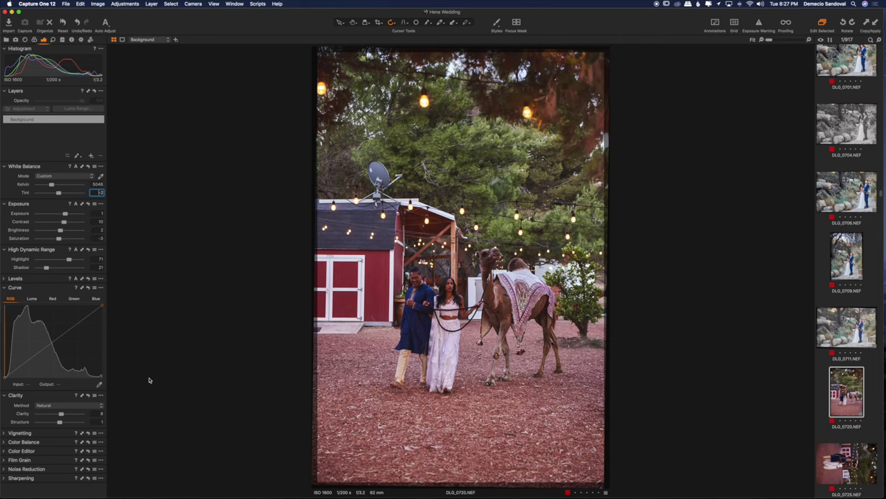
Raise DLG_0720's exposure to 1.5 and lower its white balance to 4821 K.
click(99, 215)
key(Up)
key(Up)
key(Up)
key(Up)
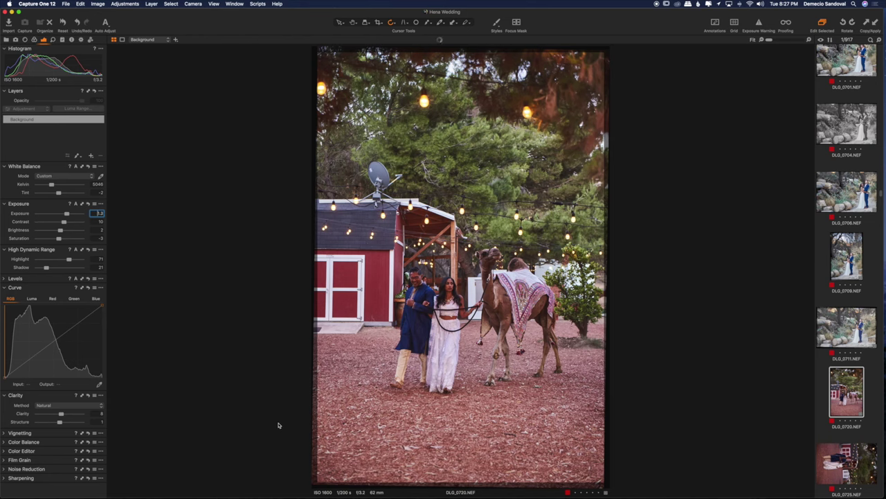
key(Up)
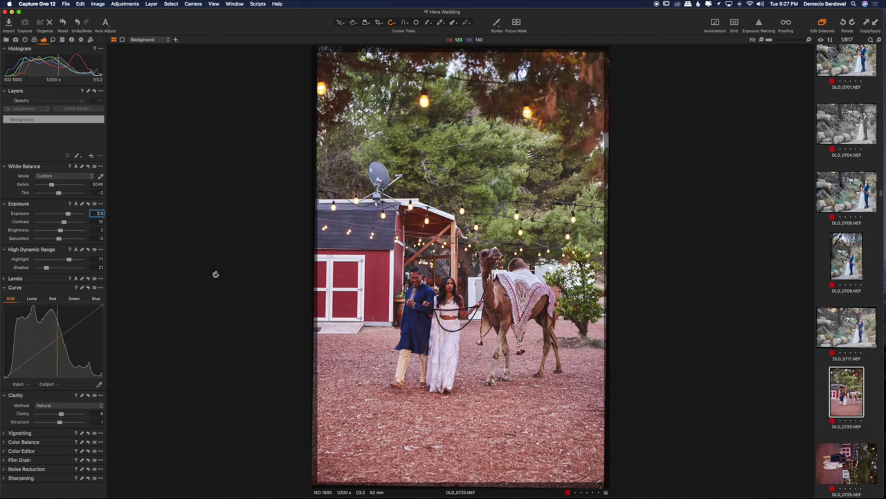
click(97, 184)
key(Down)
key(Down)
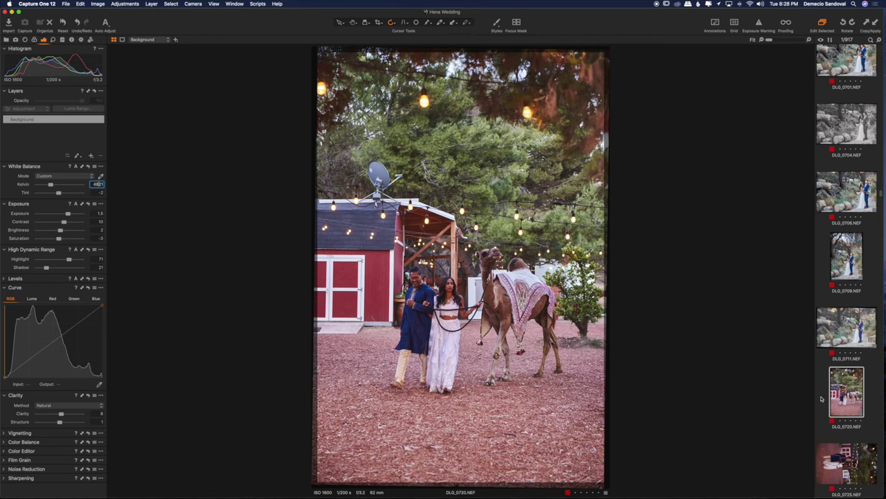
Rotate DLG_0725 upright with the carried-over adjustments and crop it tighter around the couple, about 11.4 by 17 inches.
key(Down)
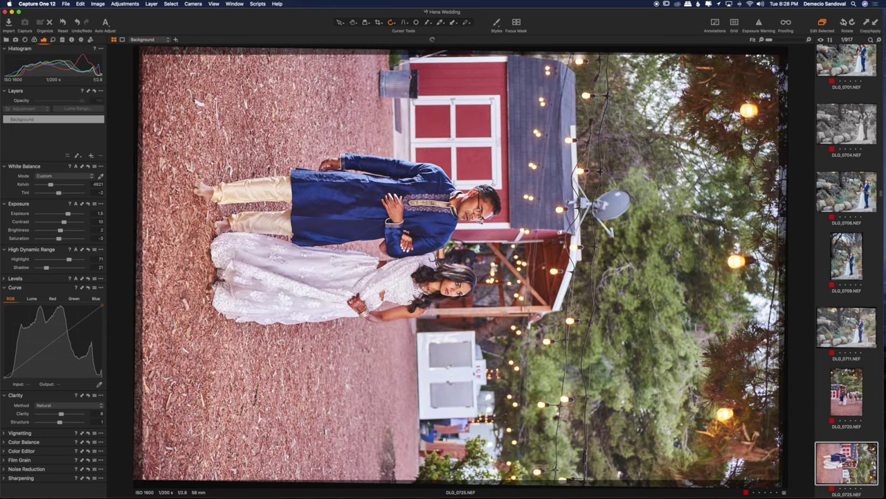
click(843, 22)
drag(546, 241, 549, 241)
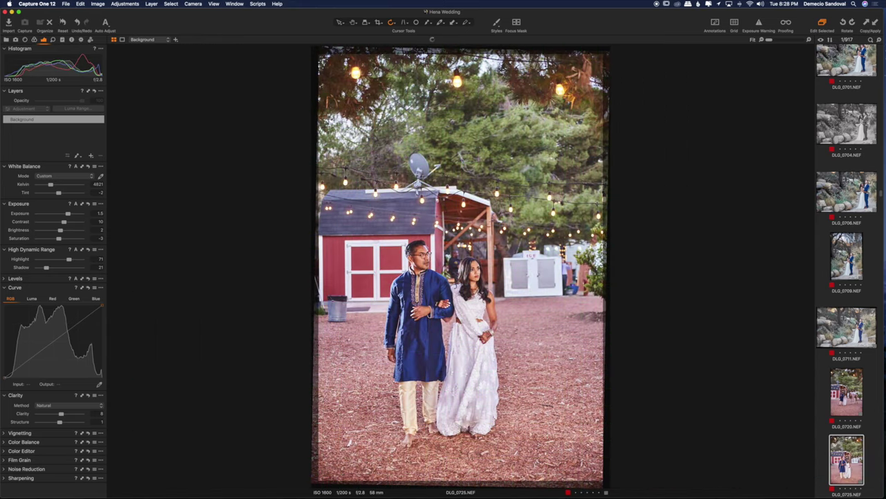
click(379, 23)
drag(319, 55, 350, 97)
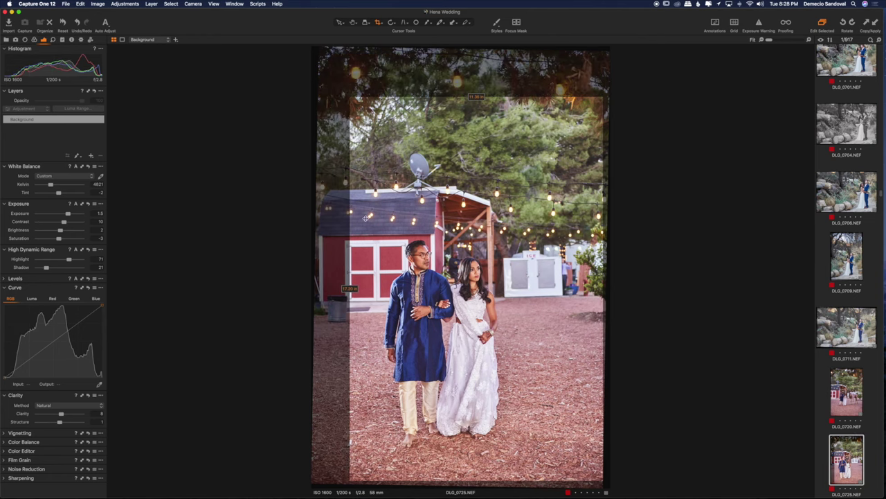
Lower DLG_0725's exposure to 0.9 and cool its white balance temperature.
click(101, 213)
key(Down)
key(Down)
key(Down)
key(Down)
key(Down)
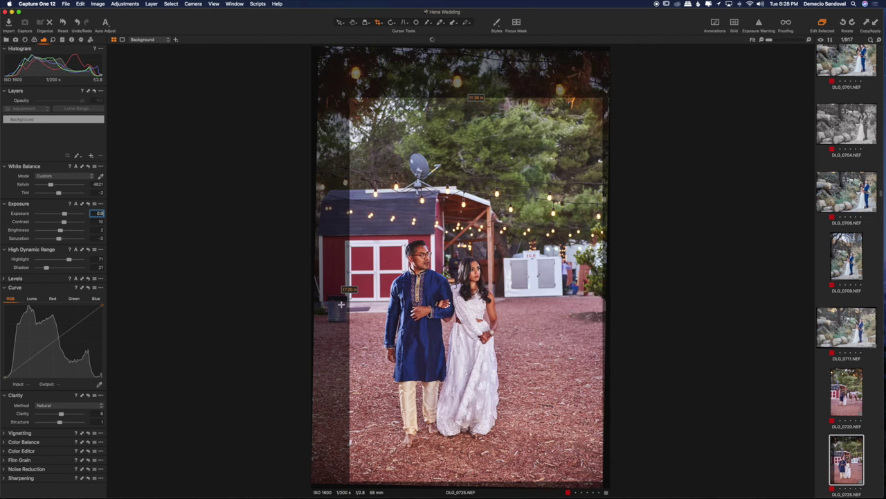
click(98, 184)
key(Down)
key(Down)
key(Down)
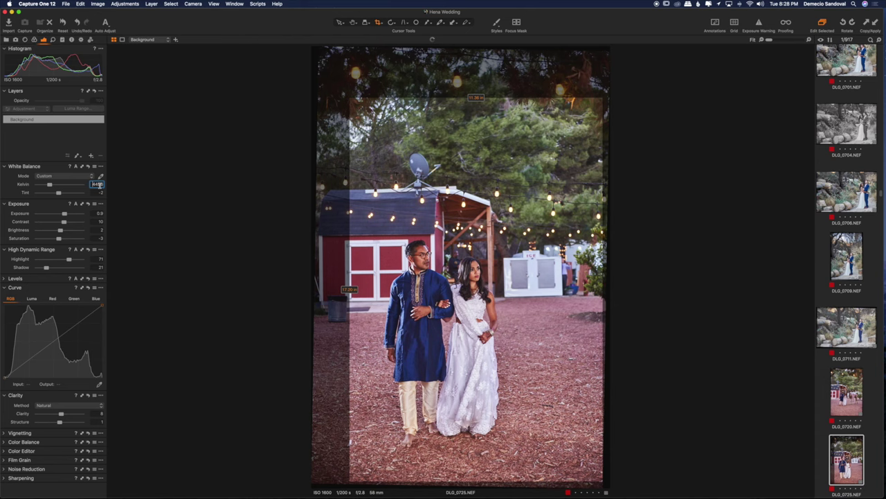
Raise DLG_0725's exposure to 1.3, and fine-tune its white balance to 4246 K with a tint of -1.5.
click(97, 214)
key(Up)
key(Up)
key(Up)
key(Up)
key(Up)
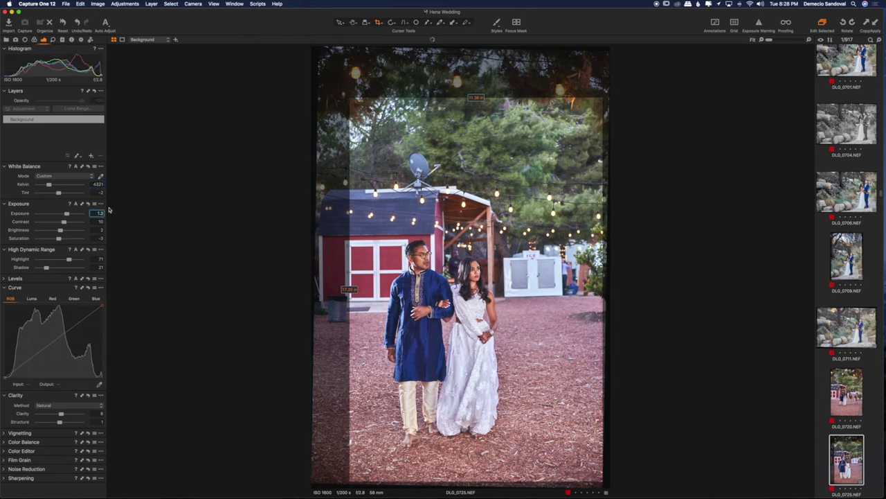
click(98, 184)
key(Down)
click(98, 192)
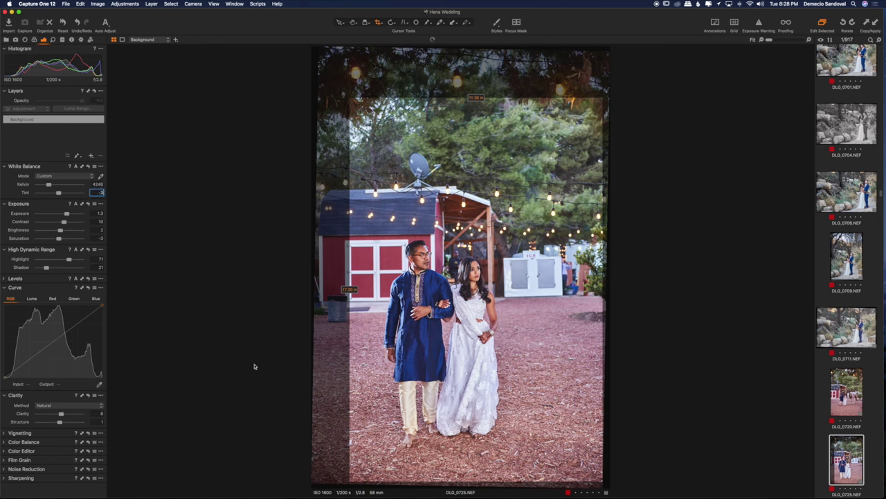
Lower DLG_0725's exposure to 1.2 and set its High Dynamic Range highlight value to 80.
click(98, 213)
key(Down)
click(849, 455)
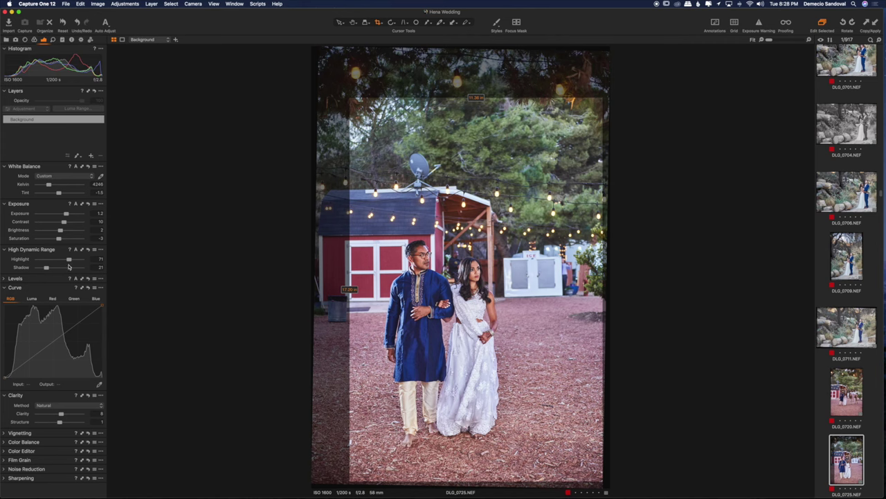
drag(74, 260, 74, 260)
Review which settings and metadata are included in the adjustments clipboard and copy DLG_0725's adjustments.
click(124, 3)
click(139, 35)
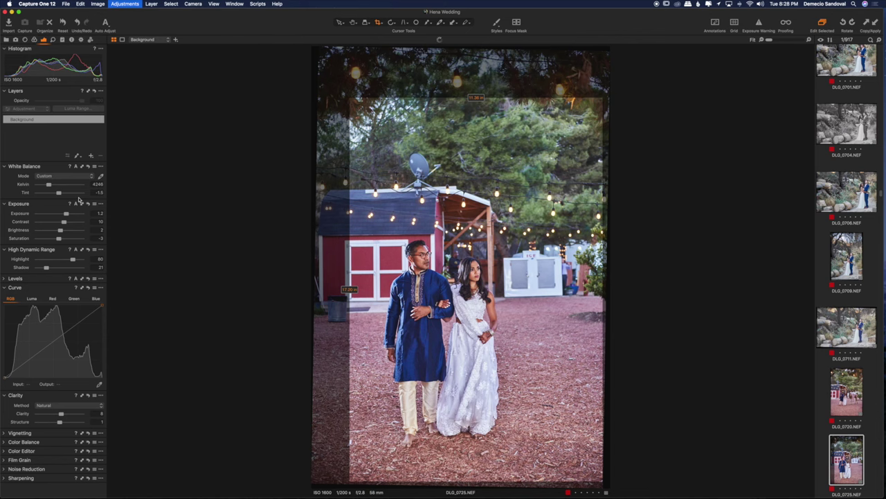
click(81, 203)
scroll(23, 278, down, 10)
scroll(12, 267, down, 3)
scroll(13, 261, down, 3)
scroll(17, 284, down, 10)
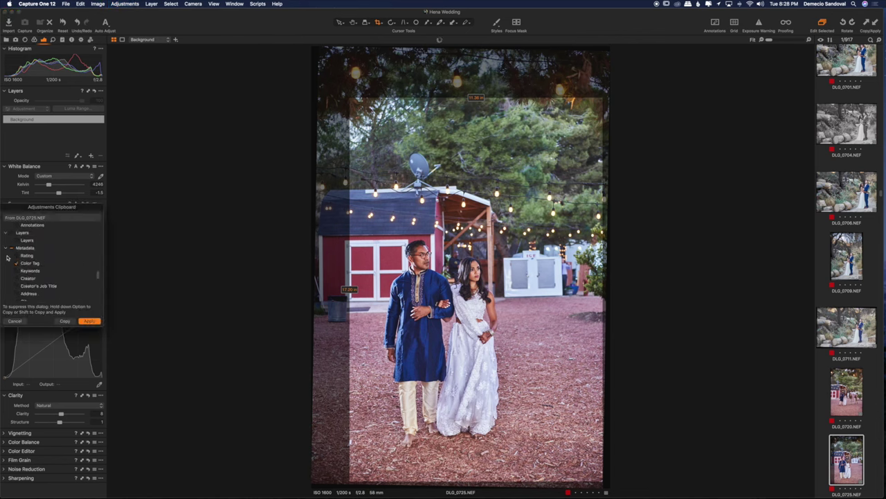
scroll(19, 276, up, 10)
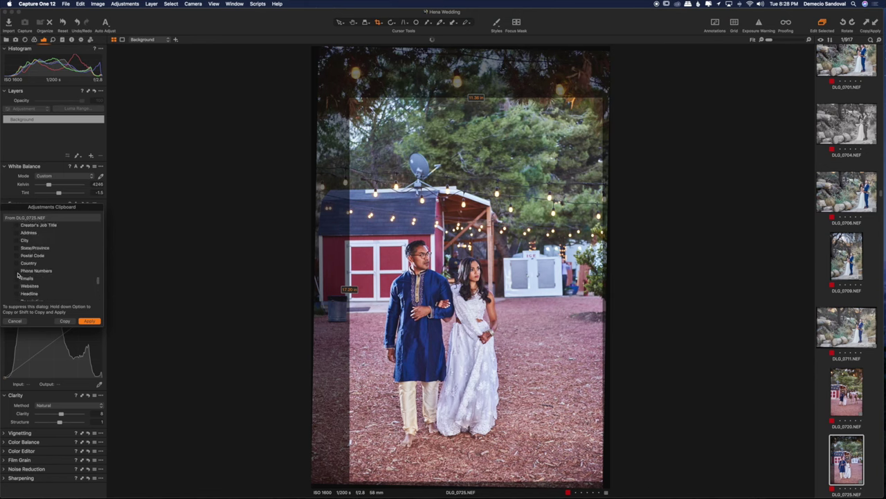
scroll(15, 275, up, 5)
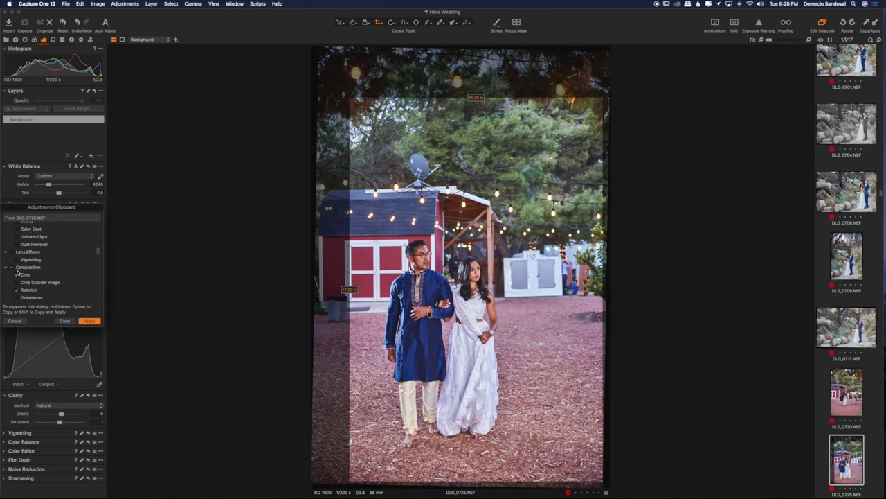
click(65, 322)
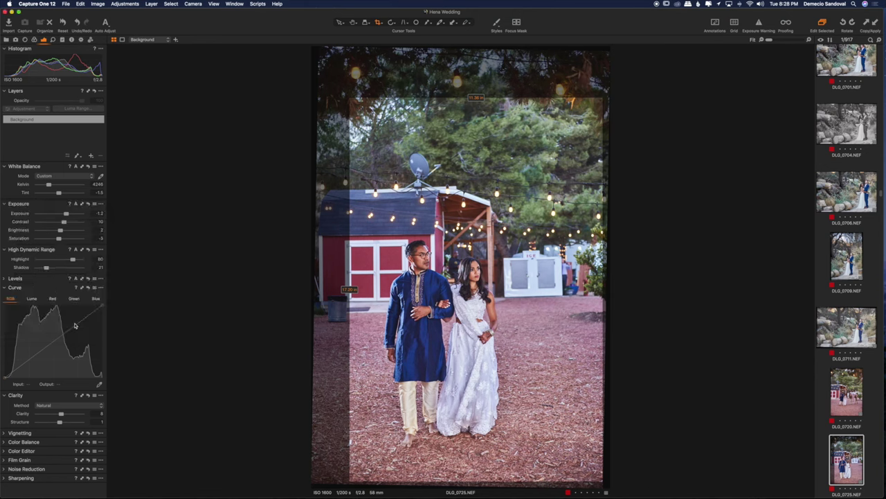
Carry the copied adjustments over to DLG_0736 and set its color tag to None.
scroll(855, 417, down, 5)
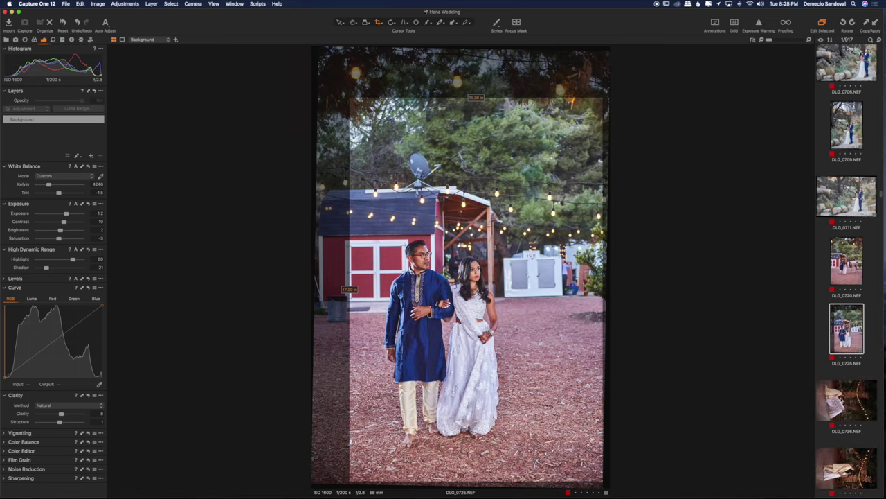
click(841, 400)
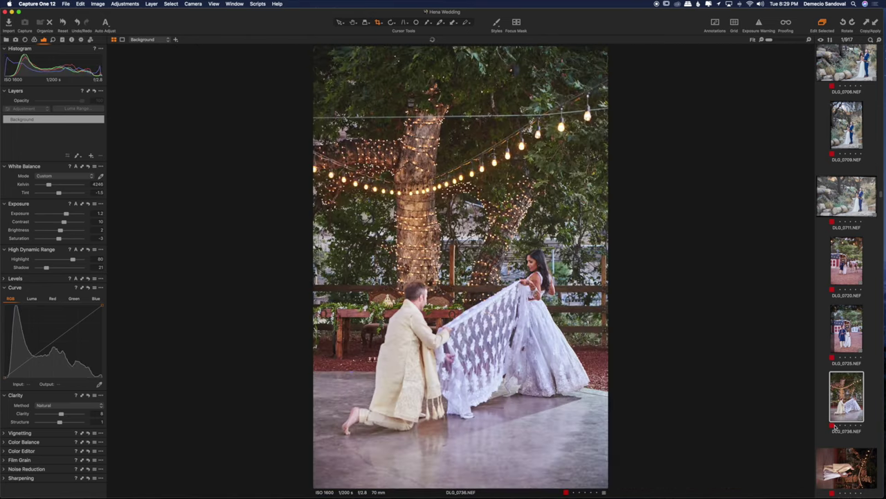
click(833, 426)
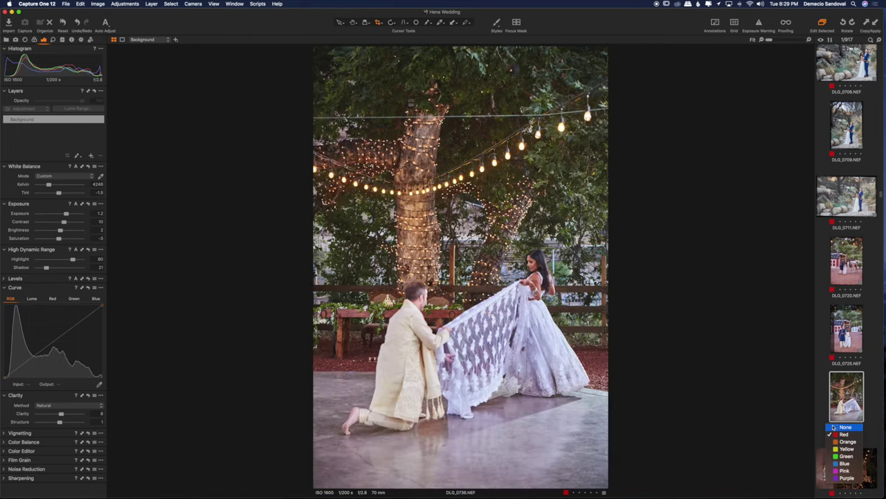
click(833, 427)
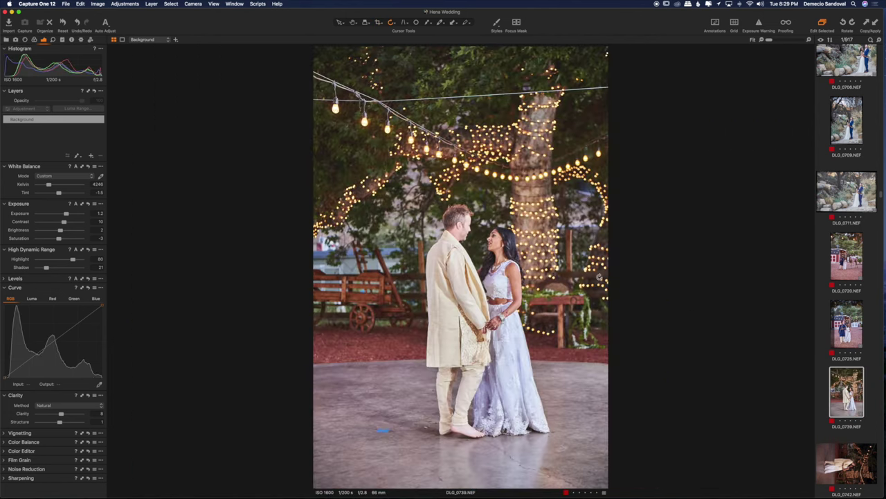
Lower DLG_0739's exposure to 0.7 and its brightness to -4.
click(101, 213)
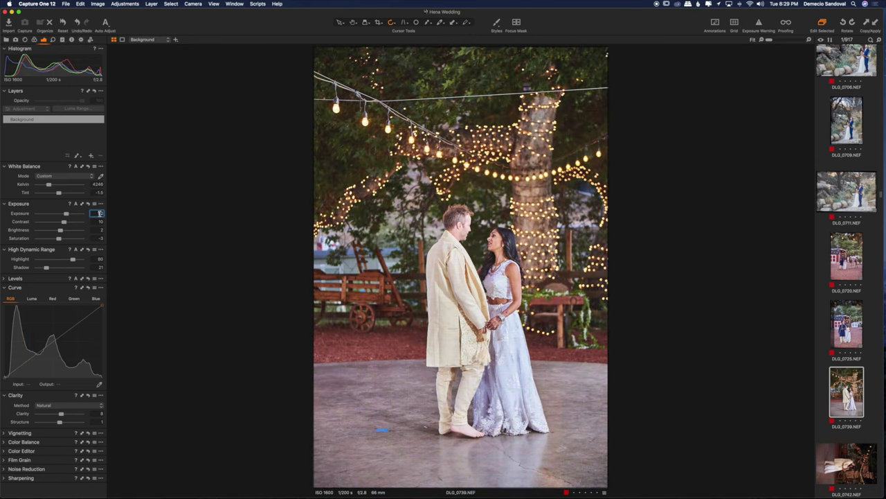
key(Down)
key(Down)
key(Down)
key(Down)
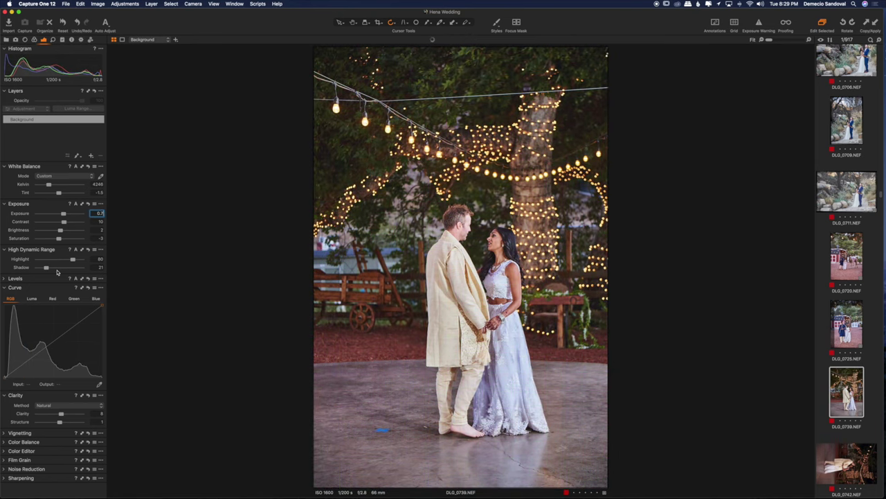
click(99, 230)
key(Down)
key(Down)
key(Down)
key(Down)
key(Down)
key(Down)
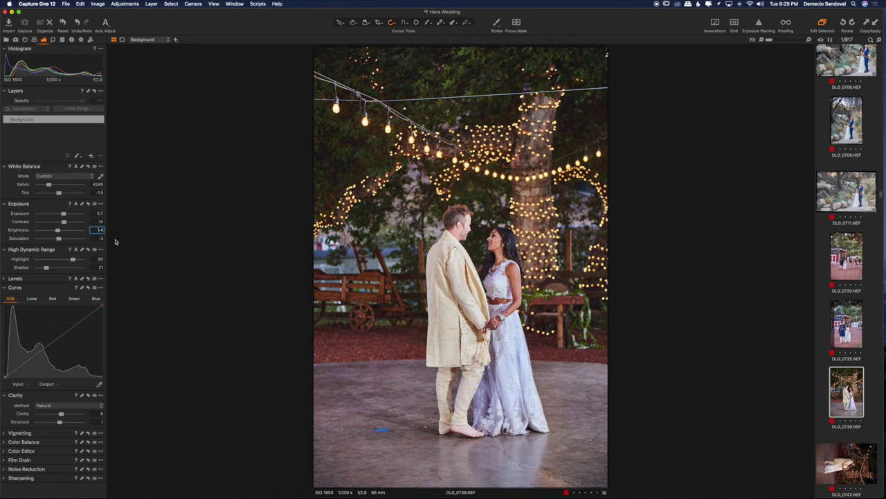
Reduce DLG_0739's exposure to 0.6 and set its white balance to 4146 K with a tint of -0.5.
click(99, 213)
key(Down)
click(97, 184)
key(Down)
key(Down)
key(Tab)
key(Up)
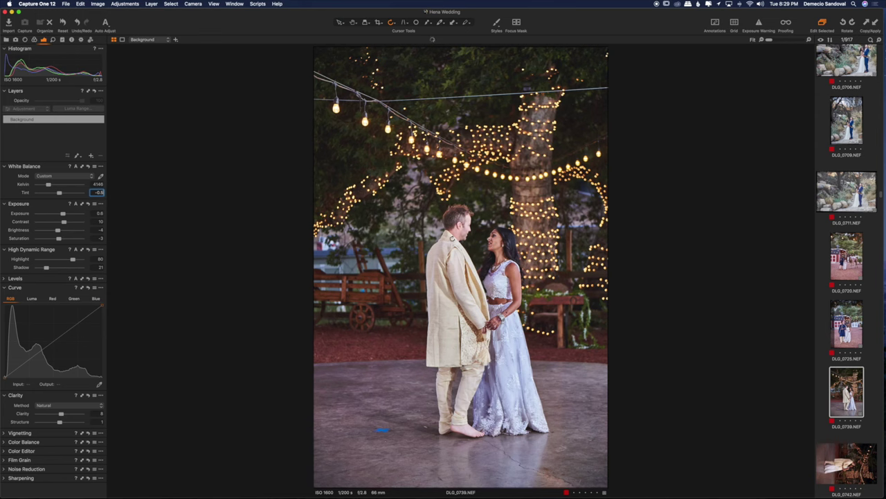
Carry DLG_0739's adjustments over to DLG_0742 and rotate the photo upright.
click(846, 462)
click(853, 464)
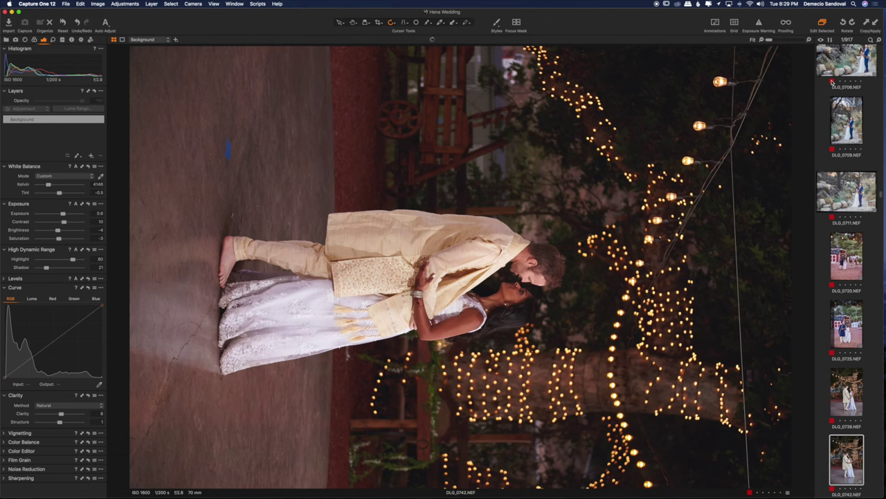
click(843, 23)
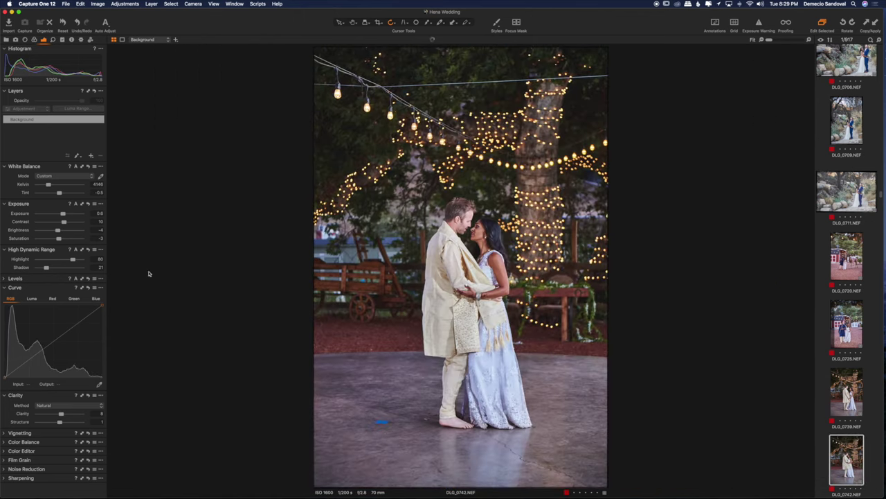
Raise DLG_0742's highlight value to 89 and lower its brightness to -7.
drag(72, 259, 77, 260)
click(92, 230)
key(Down)
key(Down)
key(Down)
Apply DLG_0742's adjustments to the wide dance floor shot DLG_0745.
click(844, 452)
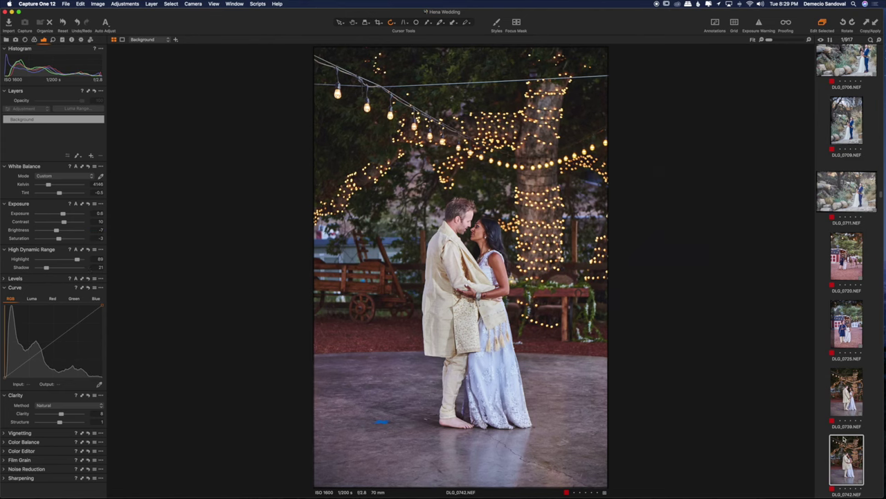
key(Down)
key(super+shift+v)
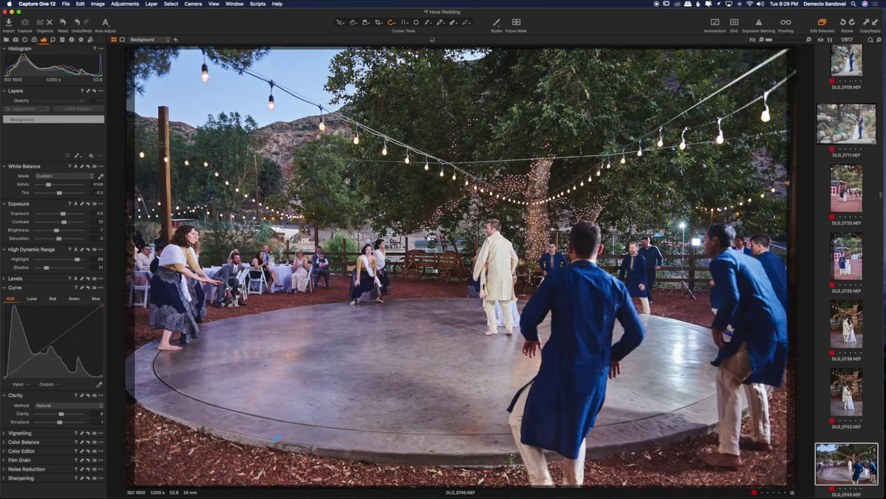
Set DLG_0745's exposure to 0.7, shadow to 24 and brightness to -10.
click(100, 214)
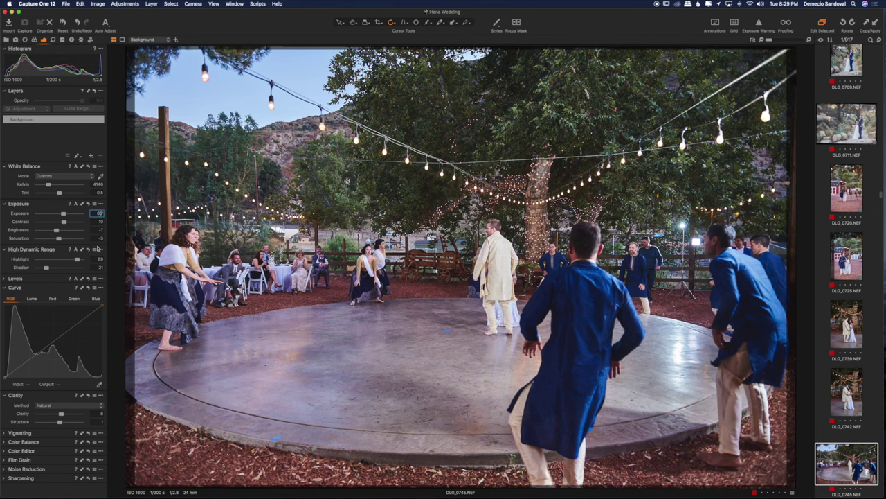
drag(47, 269, 49, 270)
click(101, 230)
text(-10)
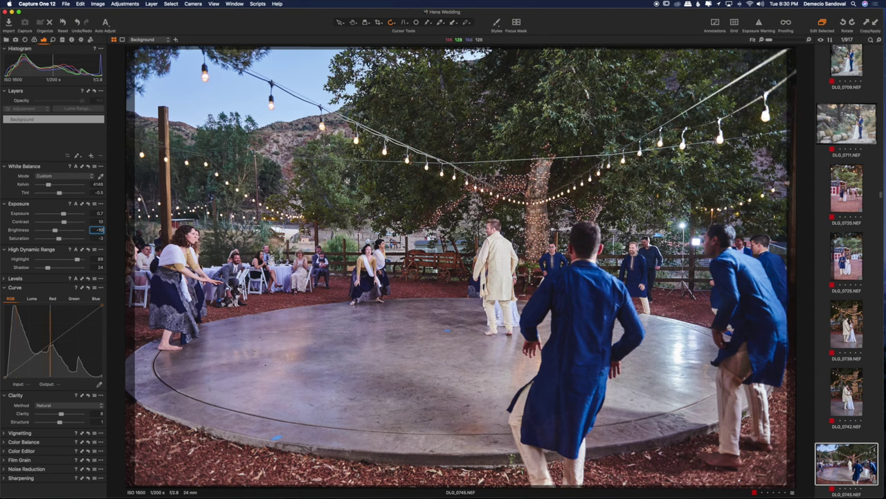
Set DLG_0745's exposure to 0.6, raise its shadow value to 30 and warm the white balance to 4196 K.
click(102, 214)
key(Down)
key(Down)
key(Down)
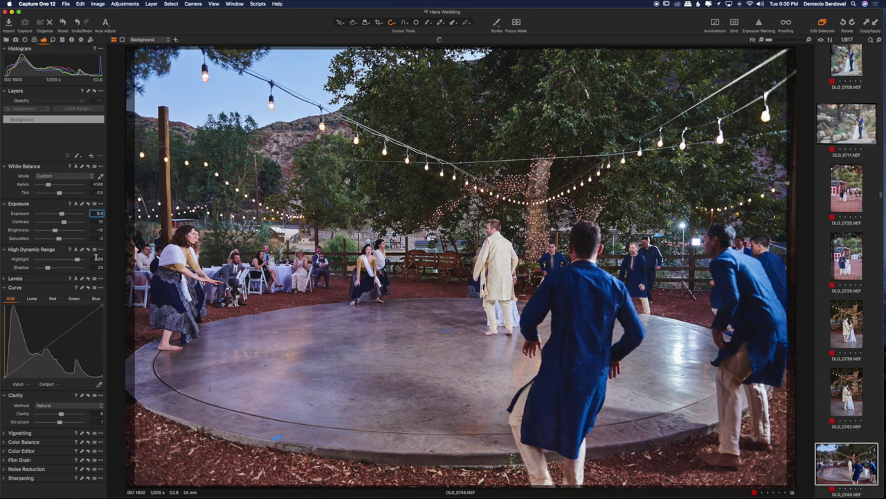
key(Up)
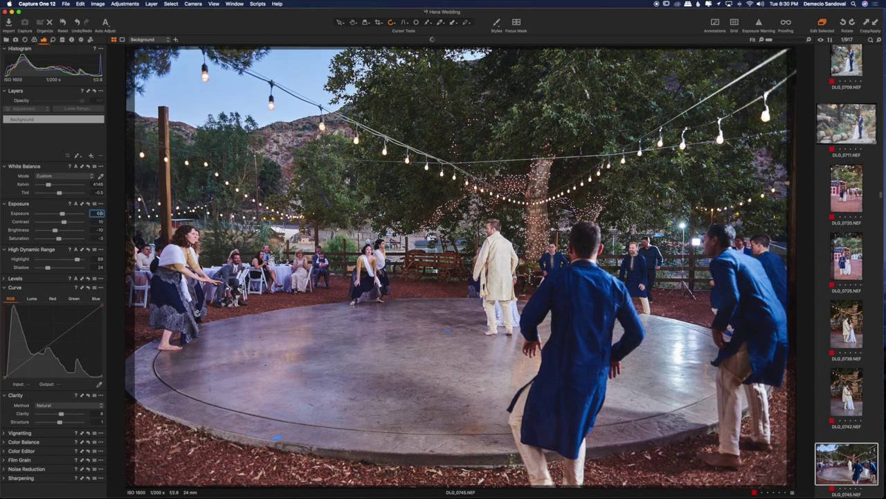
key(Up)
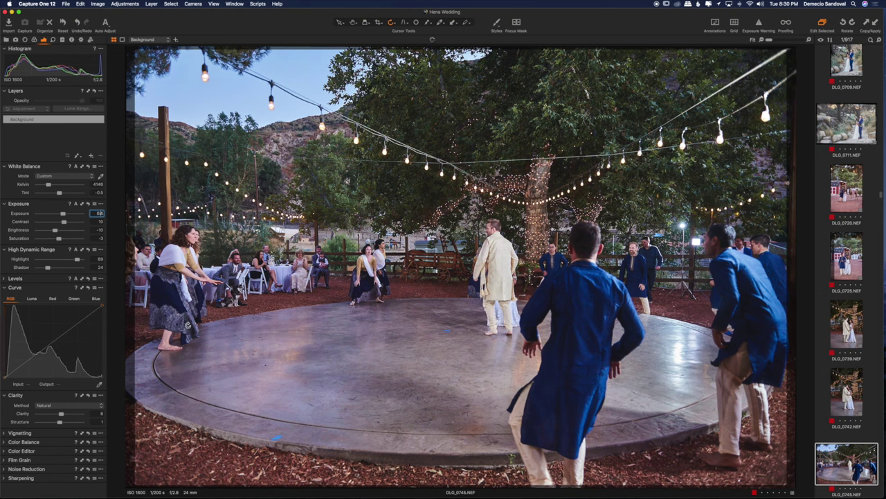
drag(47, 267, 50, 266)
click(98, 184)
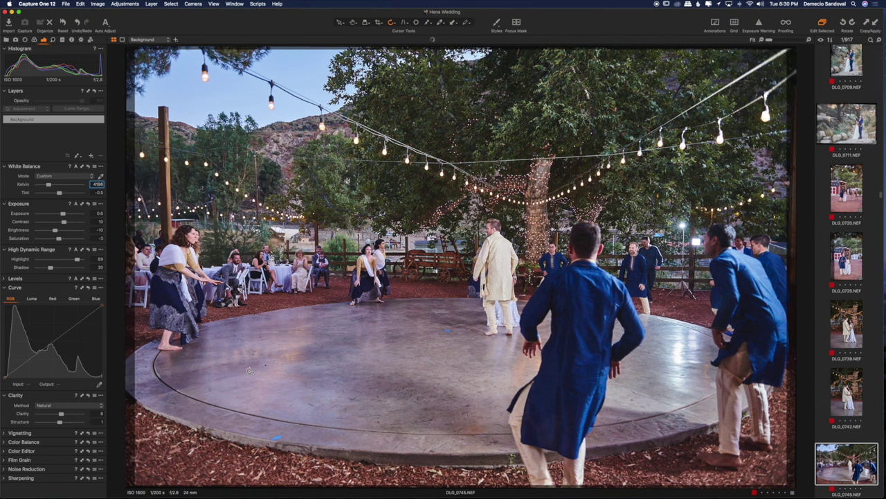
Carry DLG_0745's adjustments over to DLG_0747 and straighten the photo against the grid.
click(837, 474)
key(Right)
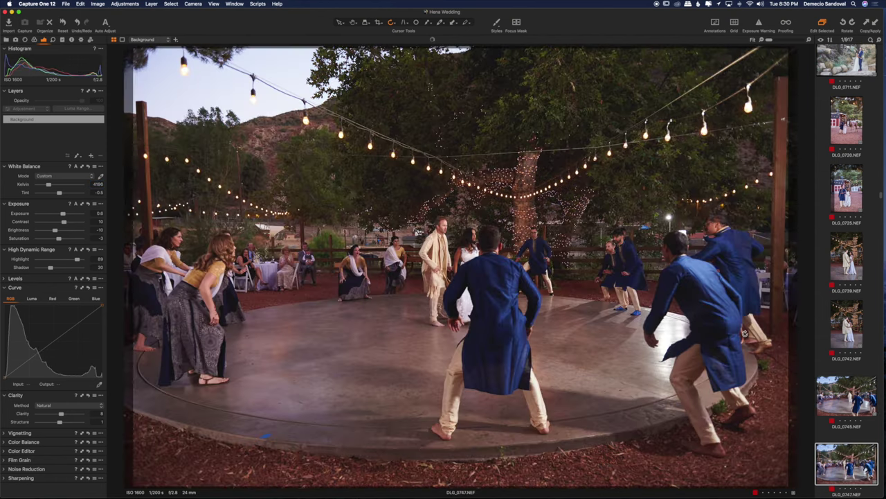
key(super+g)
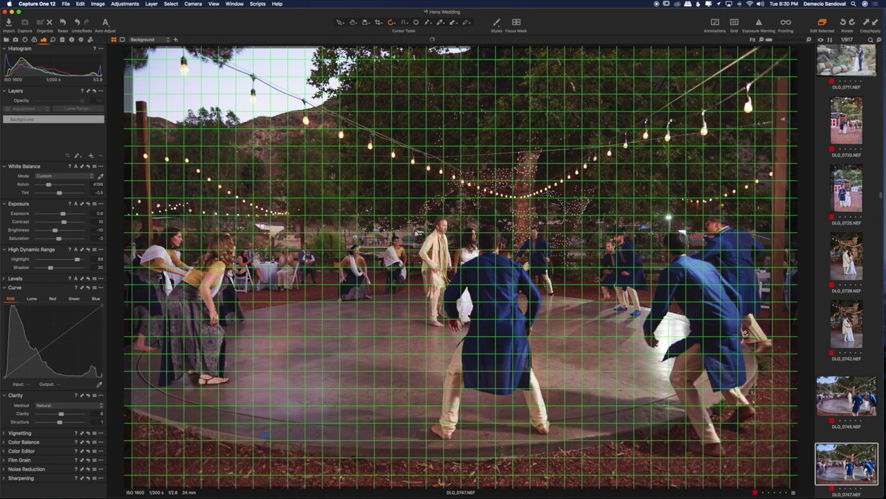
drag(746, 334, 745, 334)
Set DLG_0747's exposure to 0.5, highlight to 62, shadow to 28 and white balance to 4296 K.
click(101, 214)
key(Down)
mouse_move(51, 267)
mouse_down()
mouse_move(65, 261)
mouse_move(49, 268)
mouse_up()
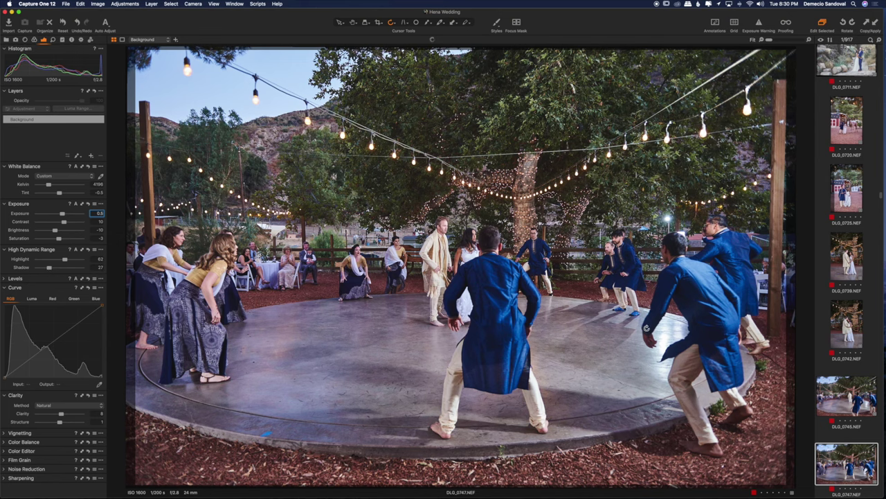
click(97, 184)
key(Down)
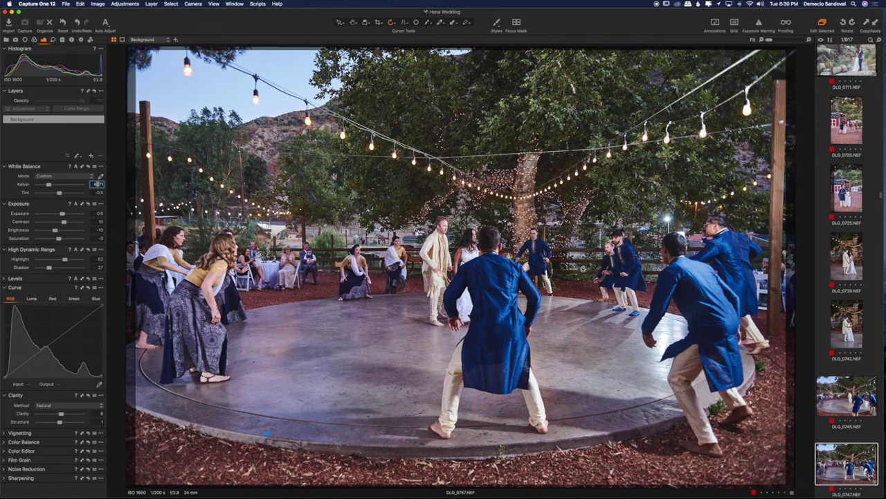
click(359, 364)
drag(46, 269, 49, 268)
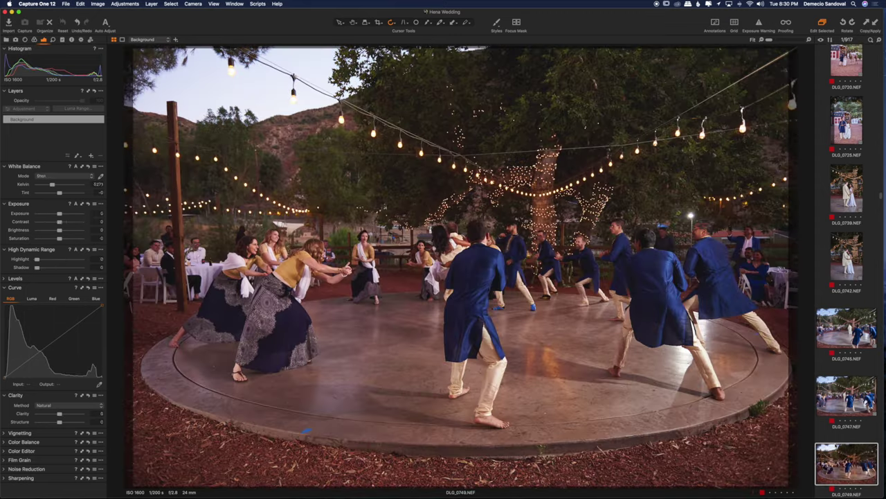
Apply DLG_0747's adjustments to the following dance floor shots DLG_0749, DLG_0751, DLG_0754 and DLG_0757.
key(shift+super+v)
click(767, 381)
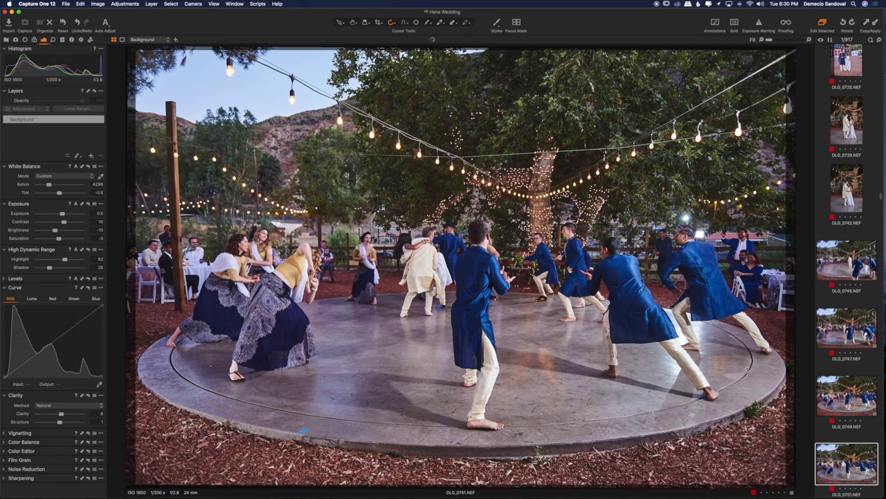
key(Right)
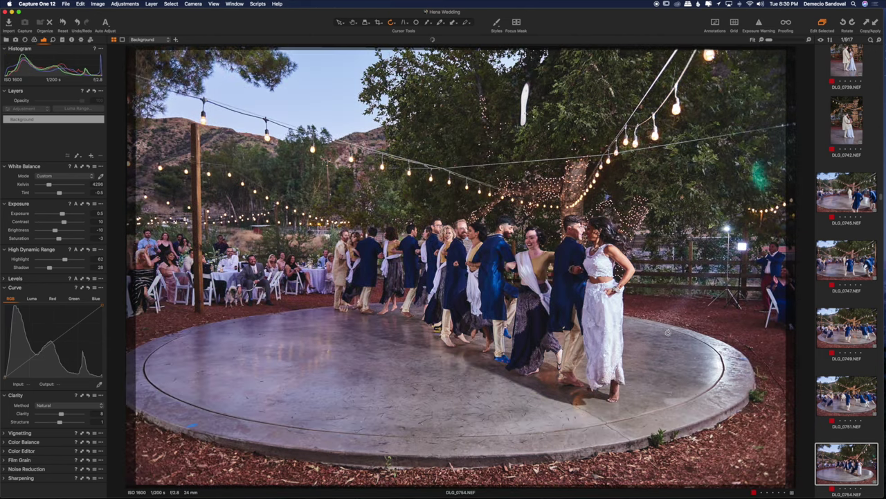
key(Right)
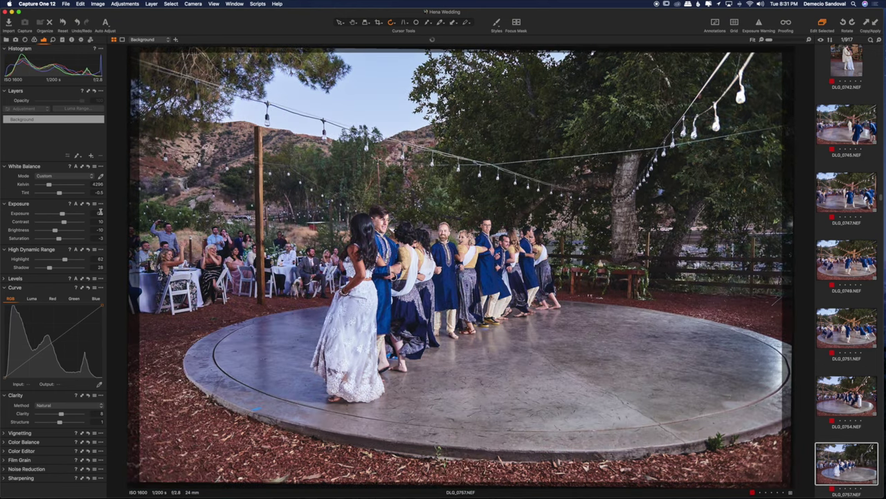
Lower DLG_0757's exposure slightly and set its white balance to 4300 K.
click(96, 213)
key(Down)
key(Down)
click(99, 185)
key(Up)
text(4300)
key(Return)
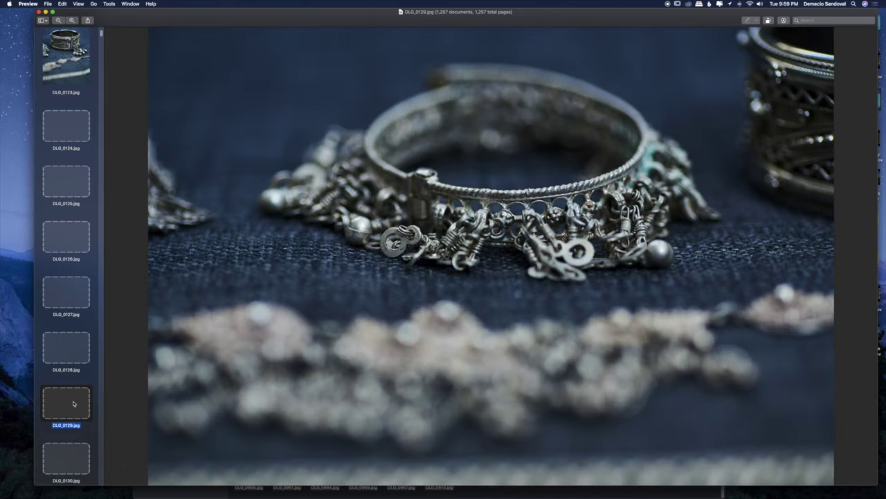
Review the exported ring close-up DLG_0140 and the outdoor couple portraits DLG_0192 and DLG_0191.
scroll(101, 386, down, 8)
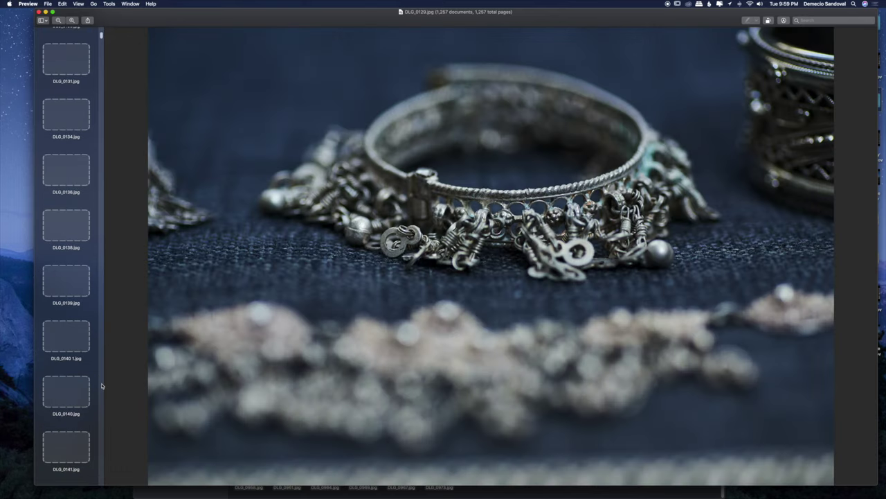
click(72, 397)
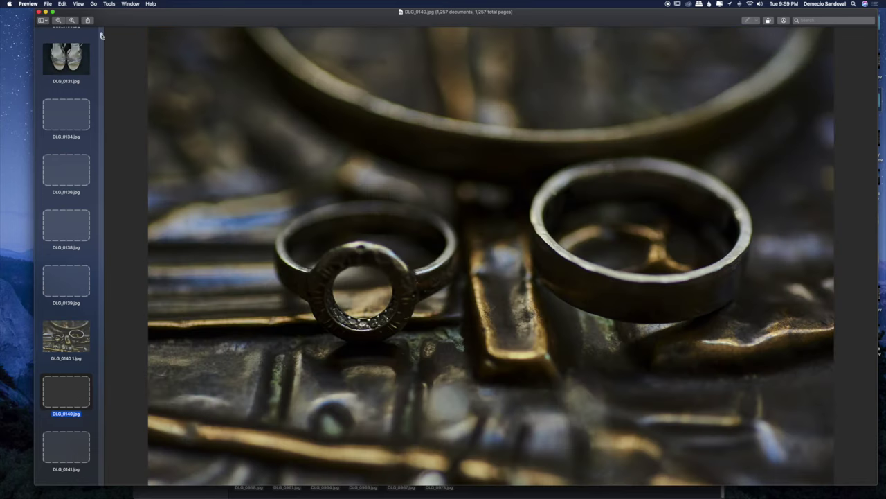
drag(101, 36, 102, 39)
scroll(83, 90, down, 15)
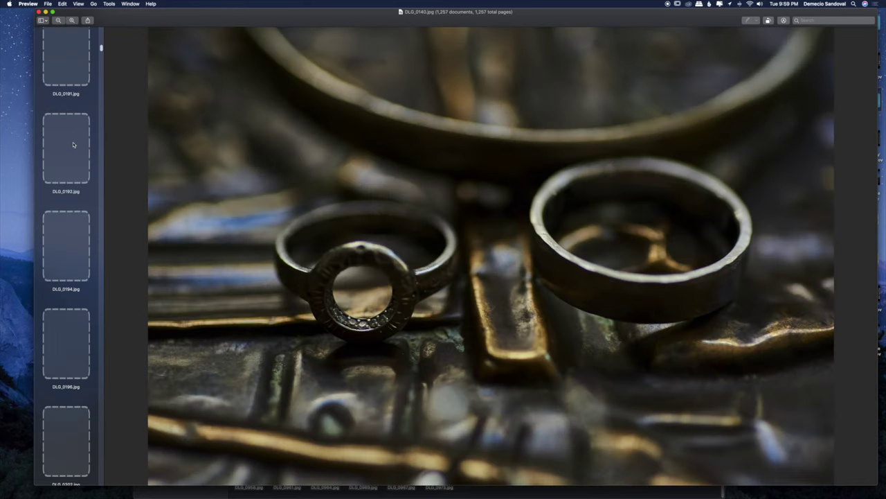
click(72, 144)
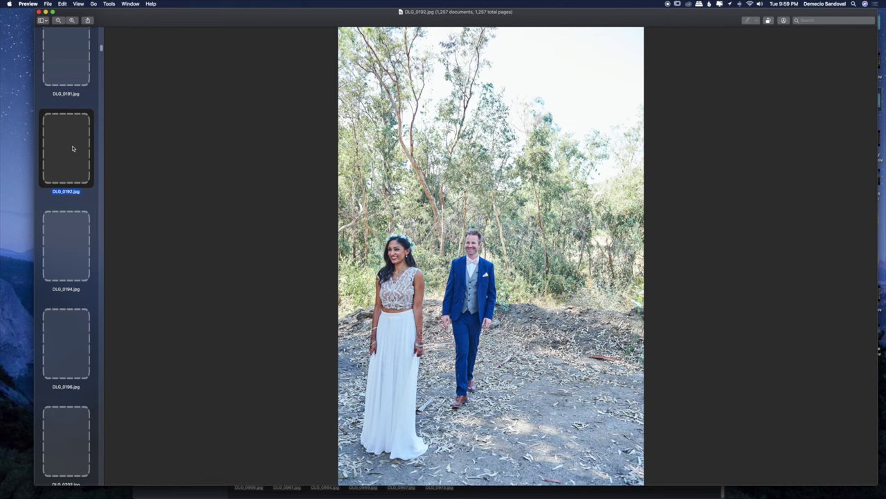
click(80, 53)
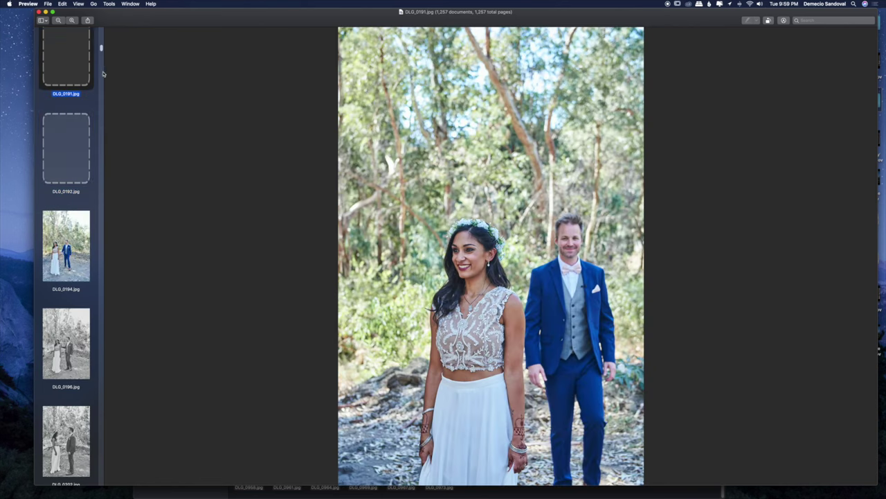
View the exported groomsmen photos DLG_0370 and DLG_0374 1 and the guest group photo DLG_0630.
drag(101, 48, 102, 84)
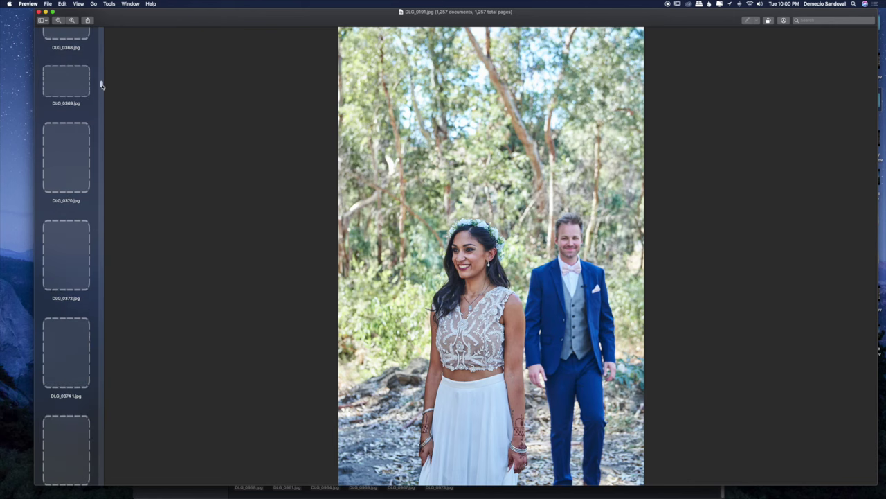
click(77, 169)
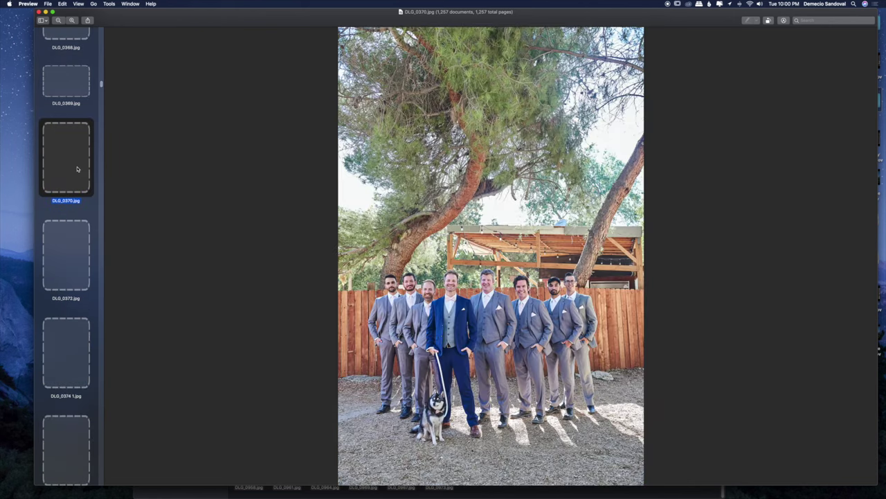
click(79, 379)
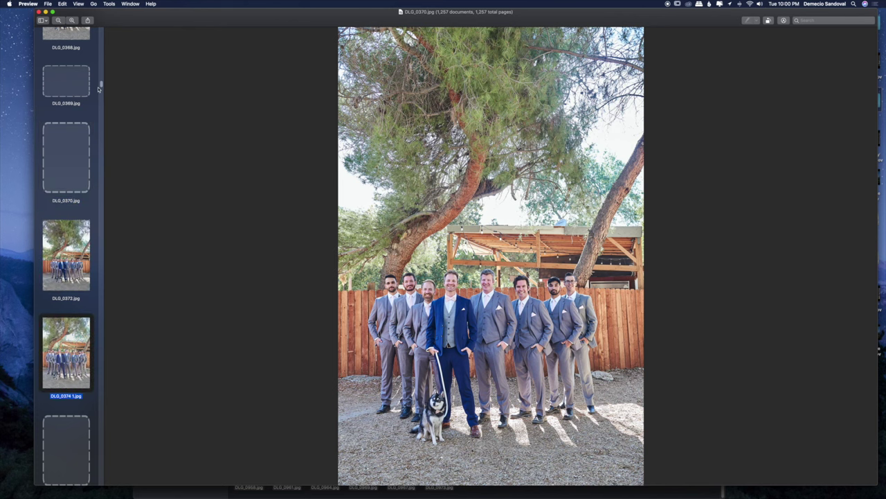
drag(101, 84, 101, 123)
click(80, 233)
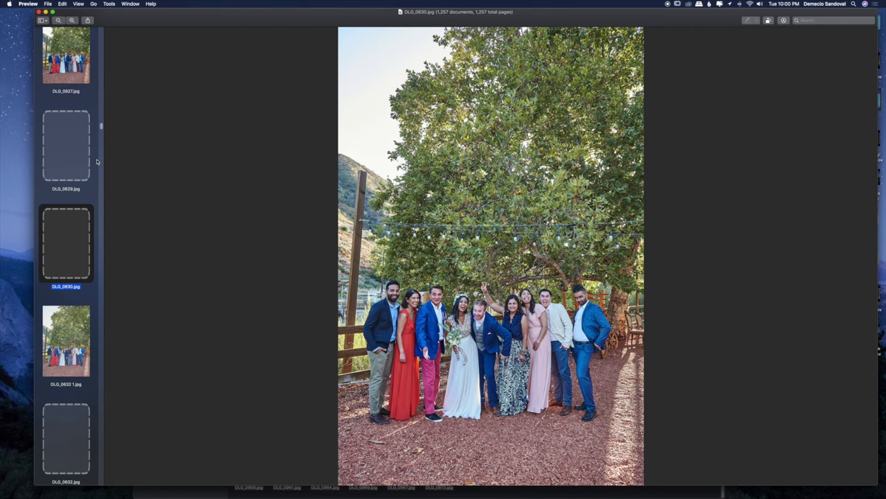
Check the bride's makeup shots DSC_0664, DSC_0660, the black-and-white DSC_0667 1 and DSC_0675.
drag(101, 126, 98, 178)
click(69, 273)
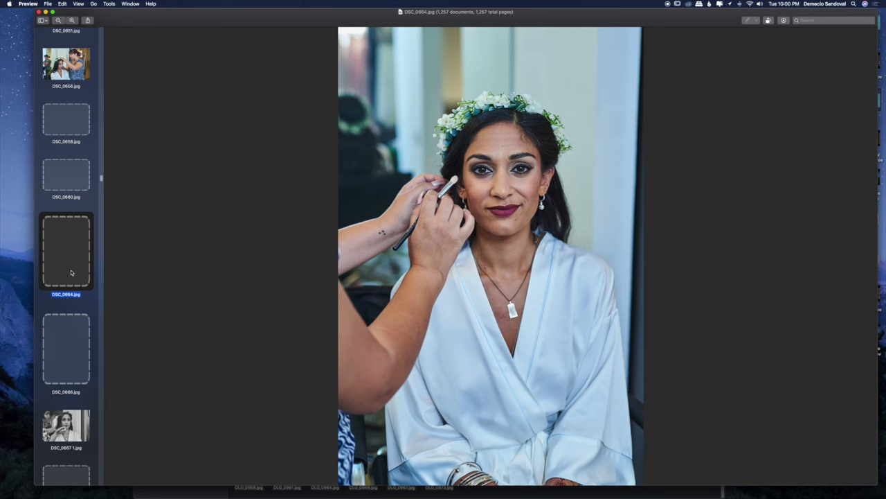
click(80, 161)
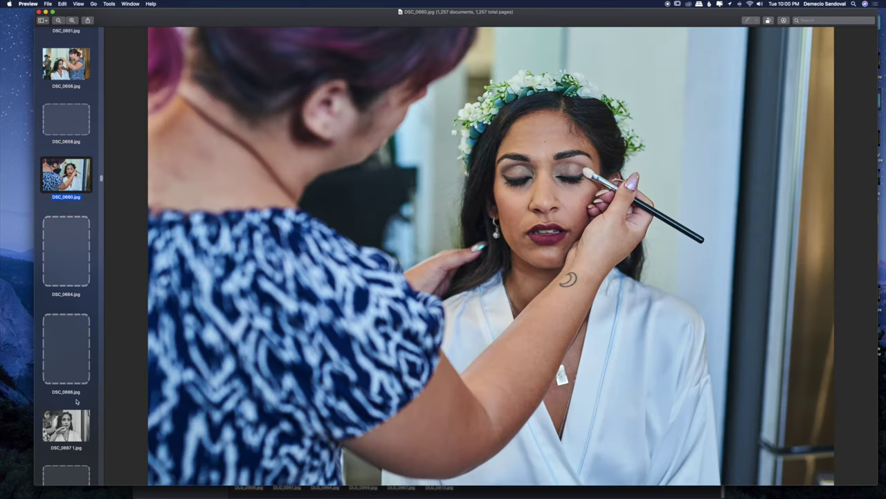
click(78, 424)
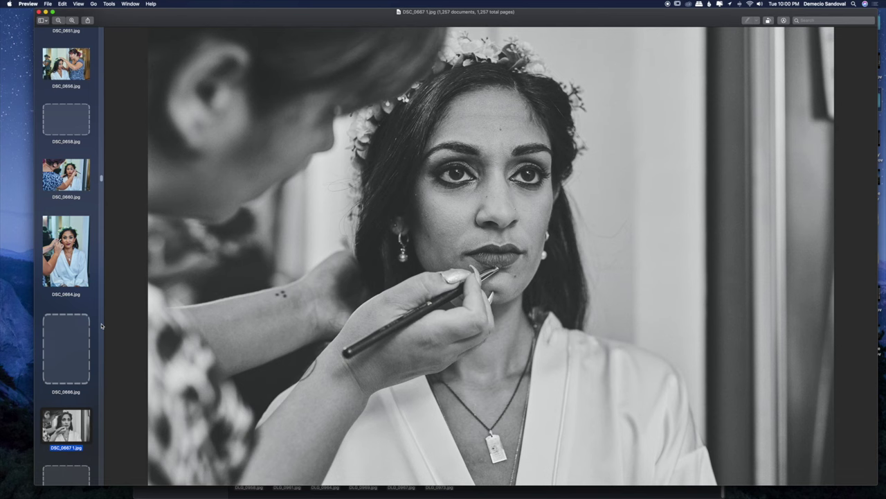
scroll(101, 326, down, 5)
click(80, 324)
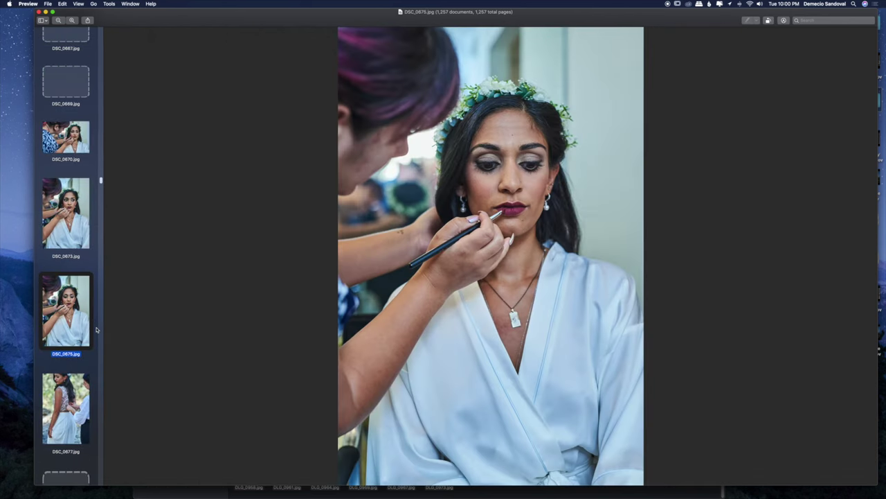
Look through the bride's outdoor photos DSC_0684 1 and DSC_0726 and the couple shot DSC_0818.
scroll(98, 329, down, 5)
click(71, 334)
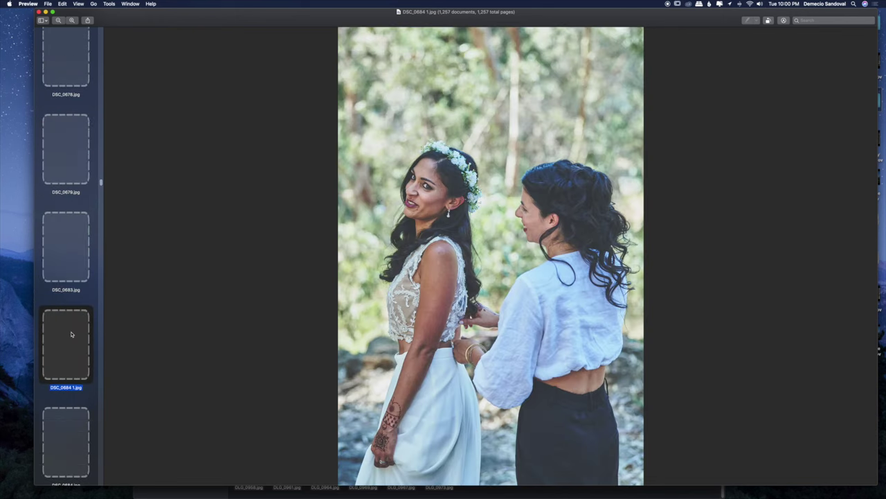
scroll(101, 189, down, 15)
click(72, 214)
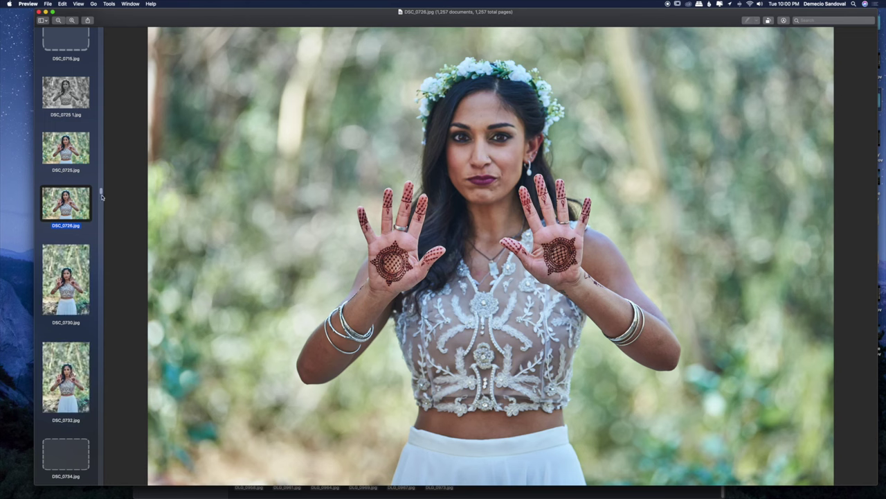
scroll(102, 199, down, 10)
scroll(102, 199, down, 10)
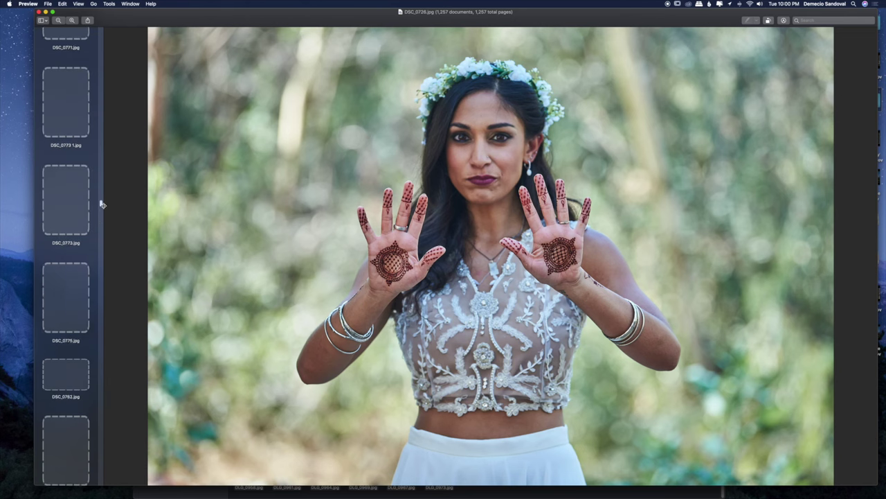
click(73, 221)
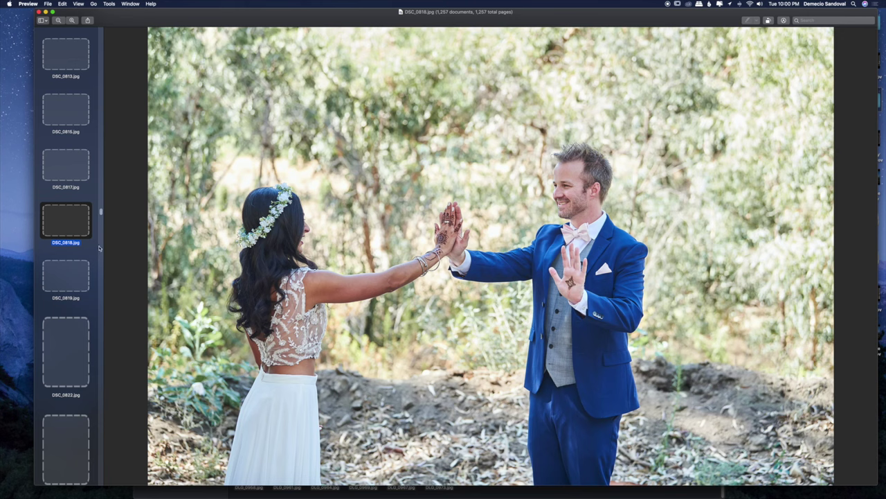
Compare the groom and groomsman fence photos DSC_0937 and DSC_0938.
scroll(101, 226, down, 5)
scroll(101, 226, down, 10)
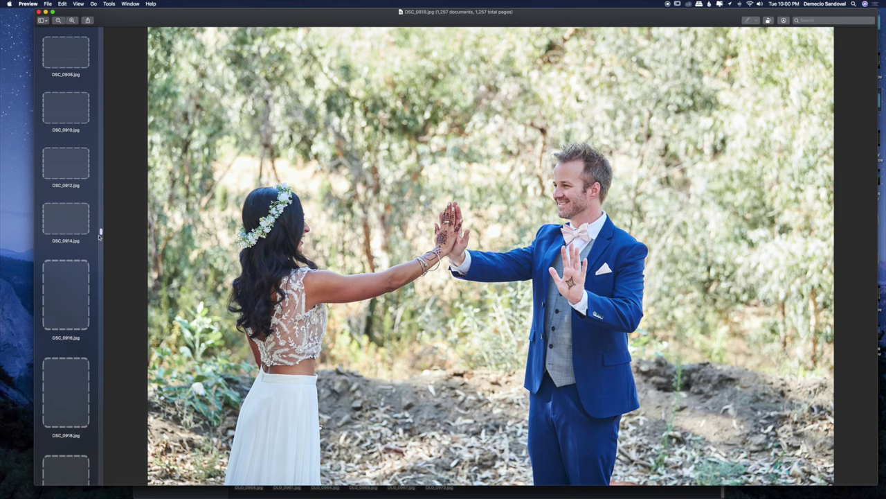
click(72, 253)
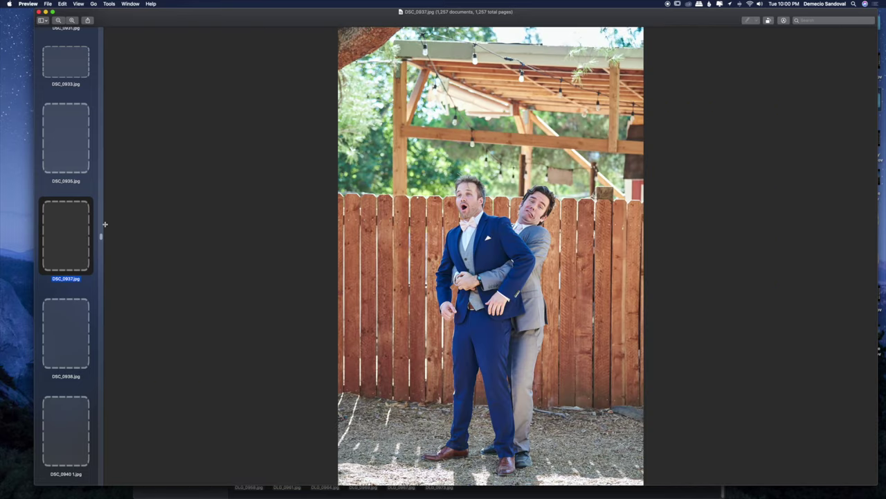
drag(102, 271, 98, 273)
click(72, 303)
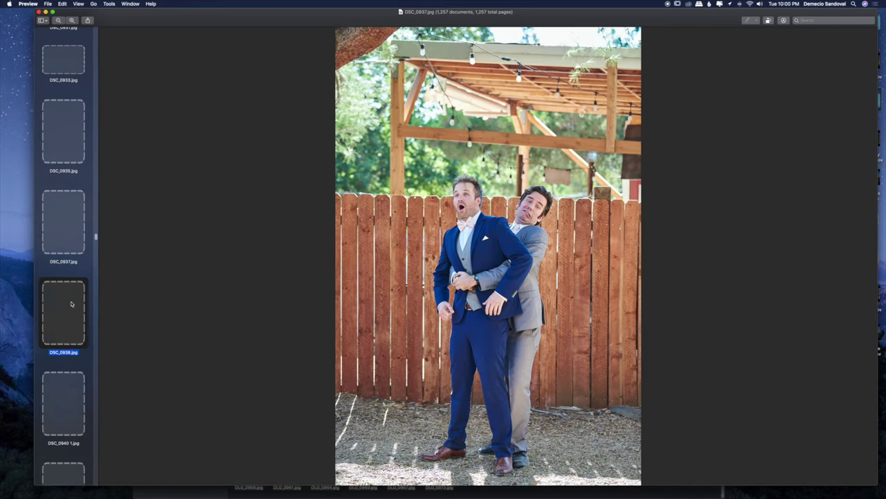
Review the ceremony aisle photos DSC_1315 1, DSC_1315, DSC_1356 and DSC_1358.
drag(95, 238, 94, 329)
click(74, 252)
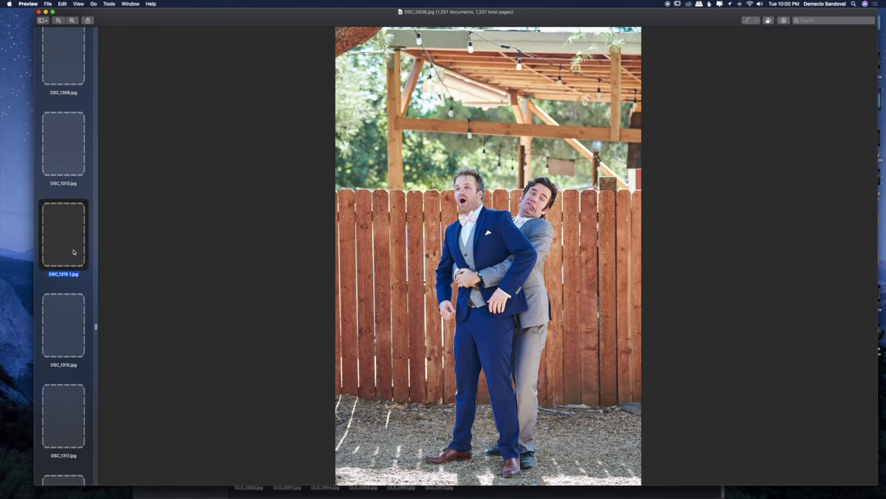
click(72, 325)
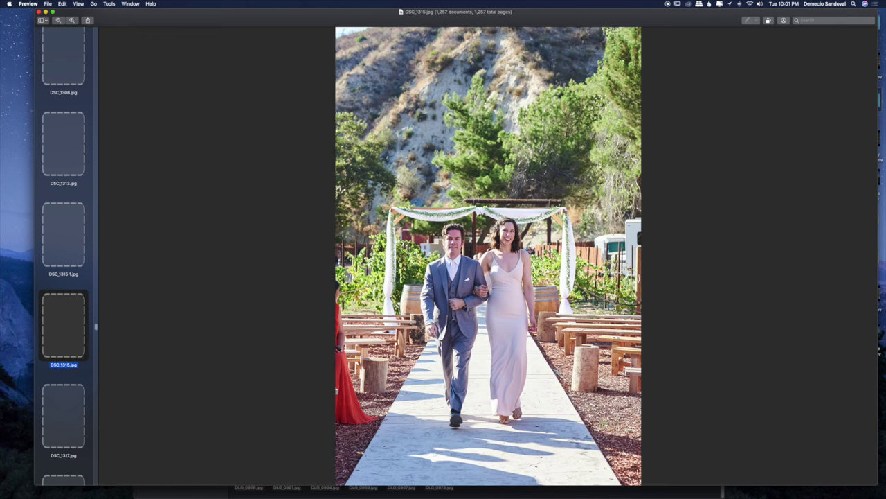
scroll(95, 327, down, 10)
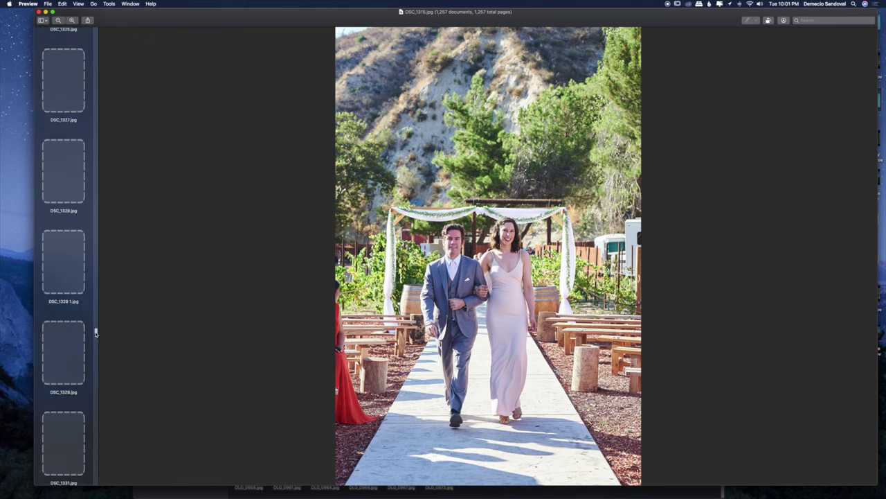
click(64, 291)
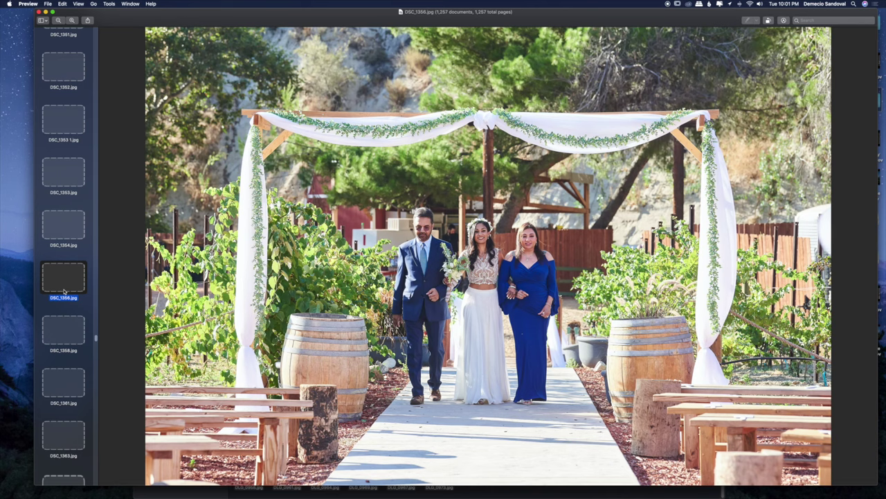
click(75, 323)
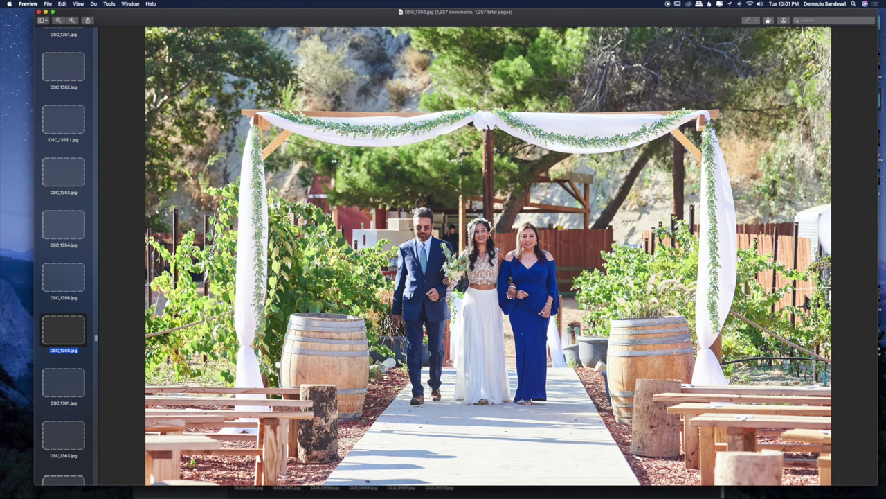
View the ceremony vow photos DSC_1513 and DSC_1547 further along the exported series.
scroll(93, 361, down, 8)
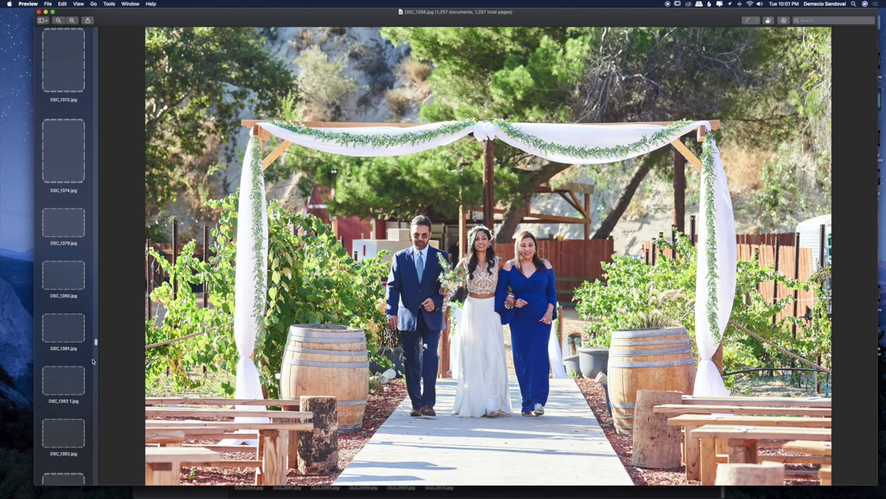
scroll(93, 361, down, 10)
click(76, 353)
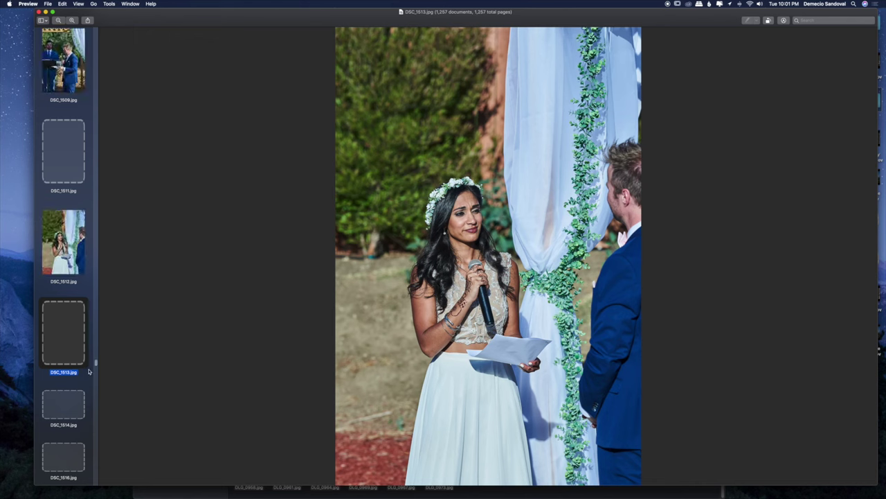
scroll(97, 370, down, 5)
scroll(97, 370, down, 2)
click(71, 310)
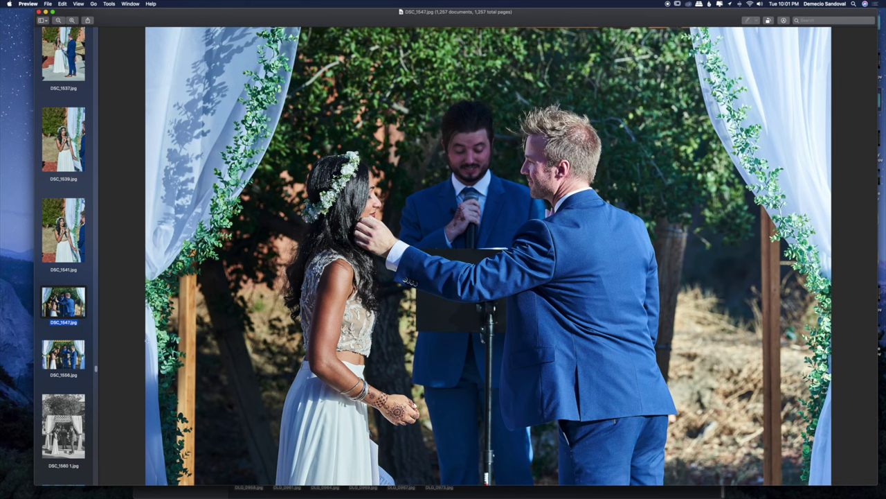
Examine the reception dance photos DSC_1798, DSC_1796 and DSC_1837, and open DSC_1889.
drag(98, 375, 97, 409)
click(68, 352)
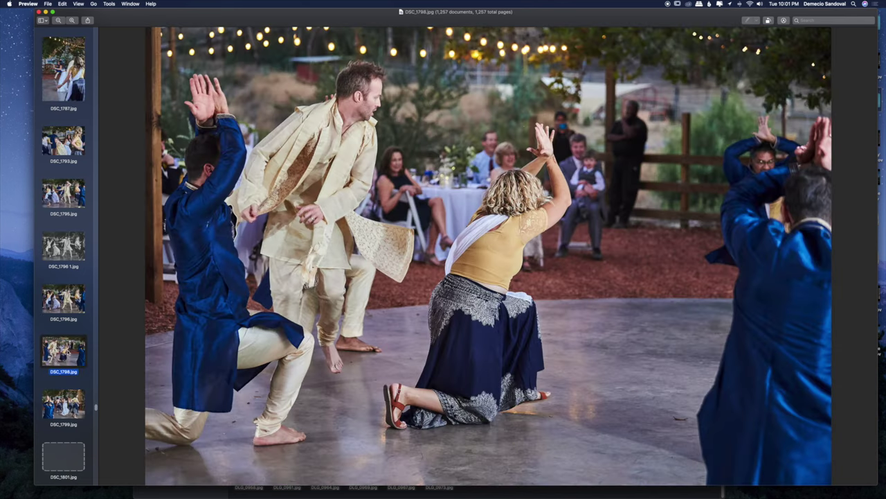
key(Up)
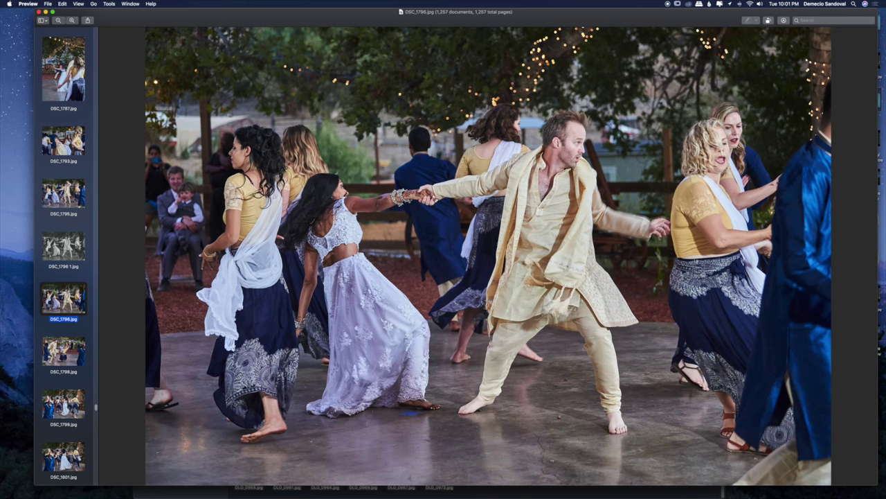
drag(97, 407, 97, 412)
scroll(97, 412, down, 5)
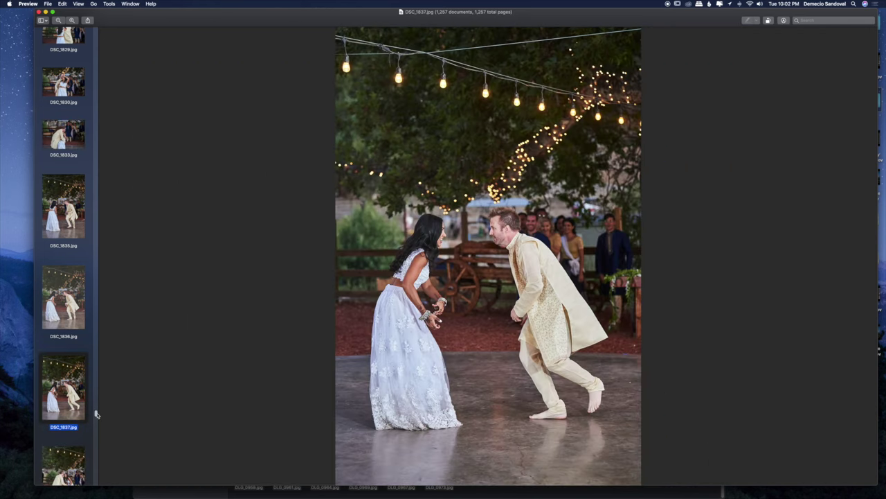
drag(96, 414, 96, 421)
click(71, 401)
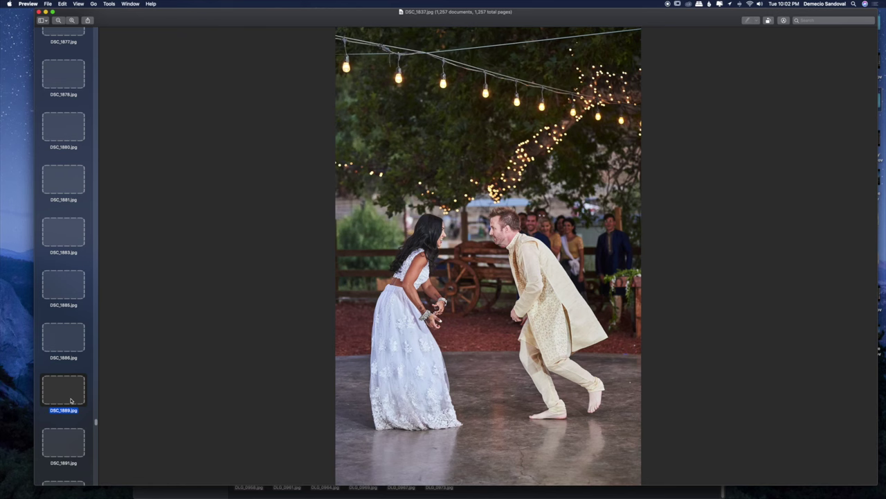